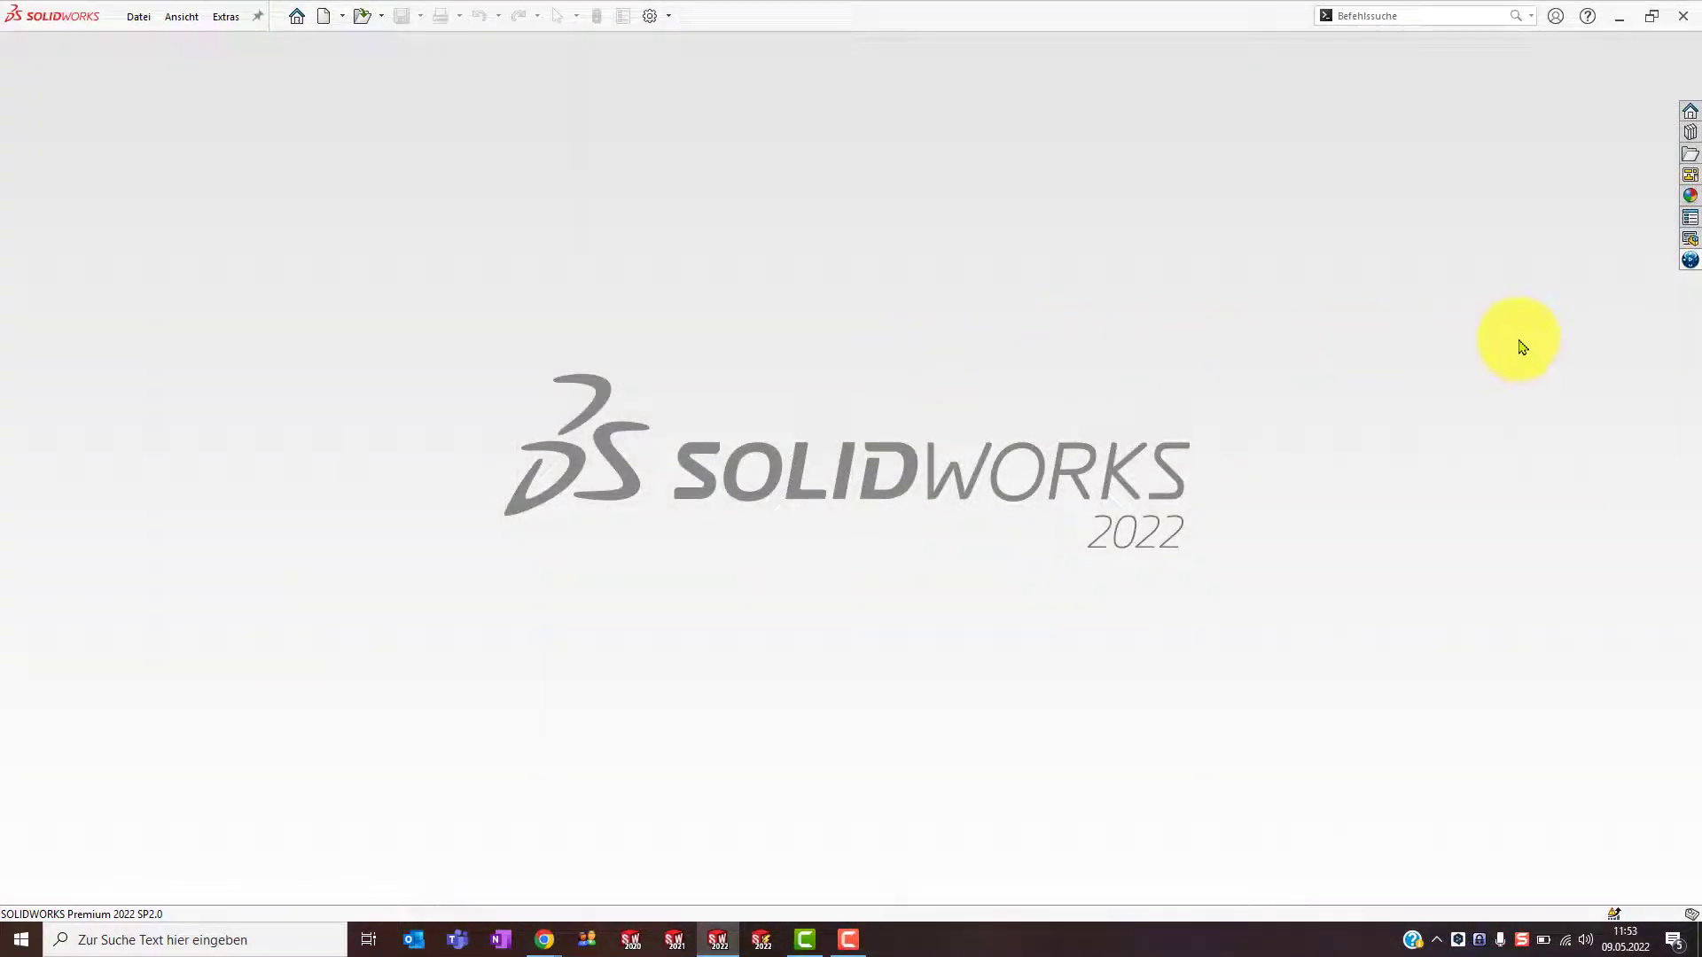
Launch the Bookmark Editor app in a widened 3DEXPERIENCE task pane
click(1688, 260)
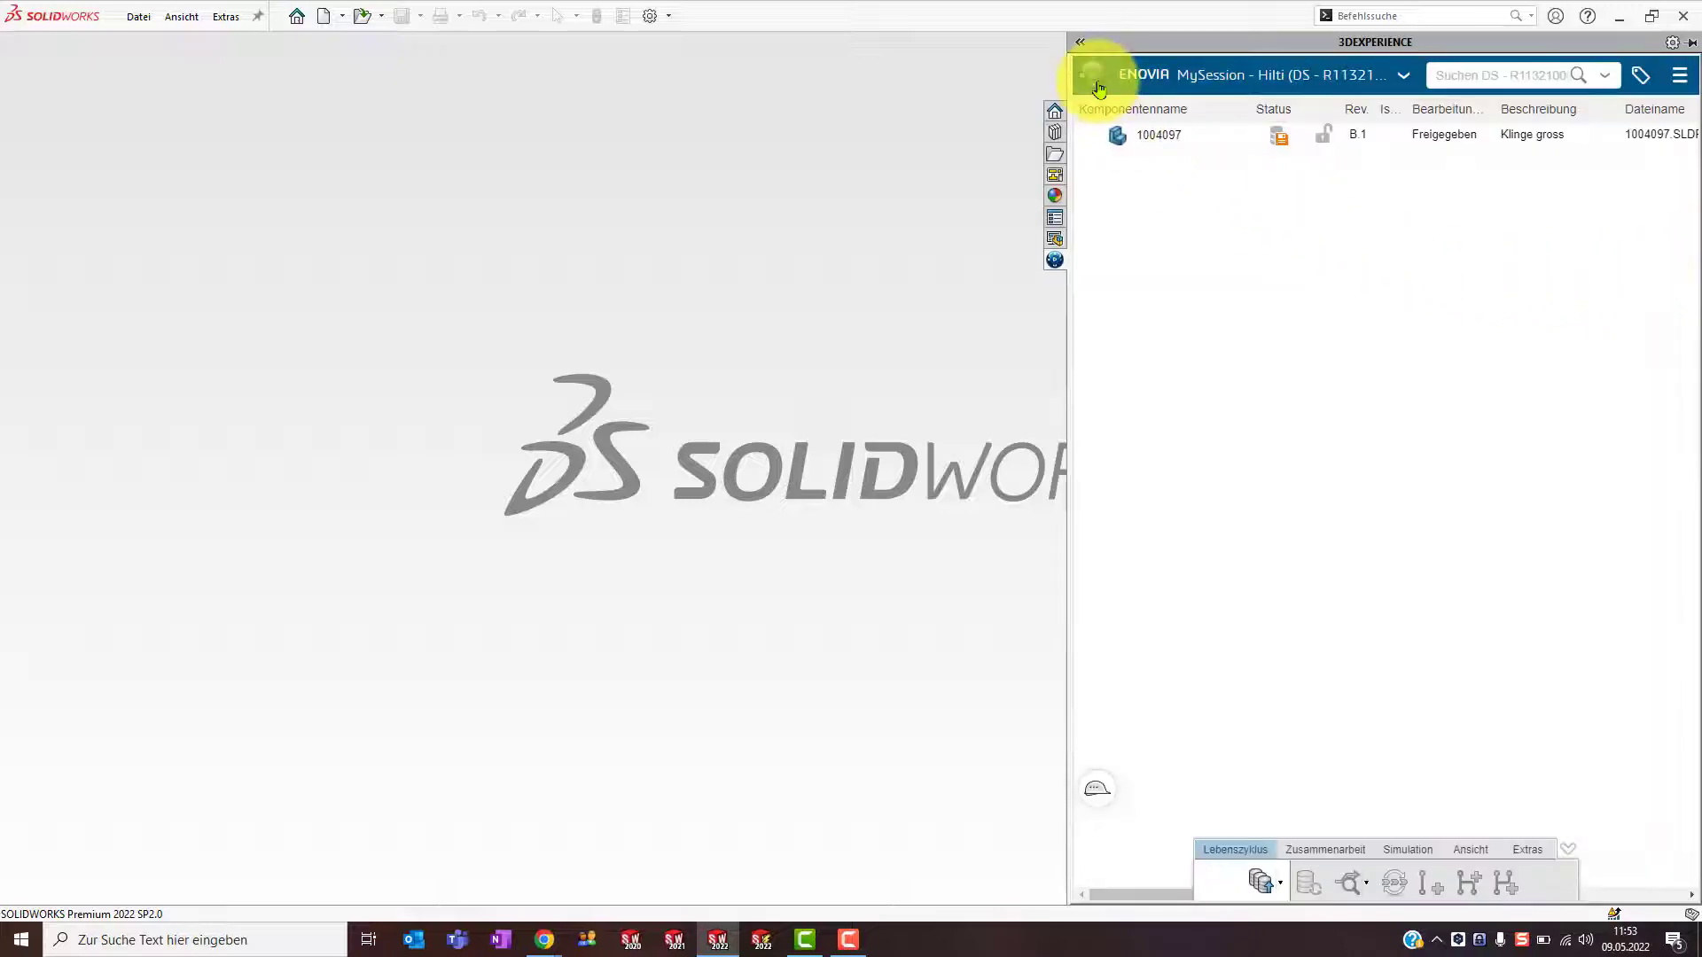
click(1092, 75)
click(1105, 343)
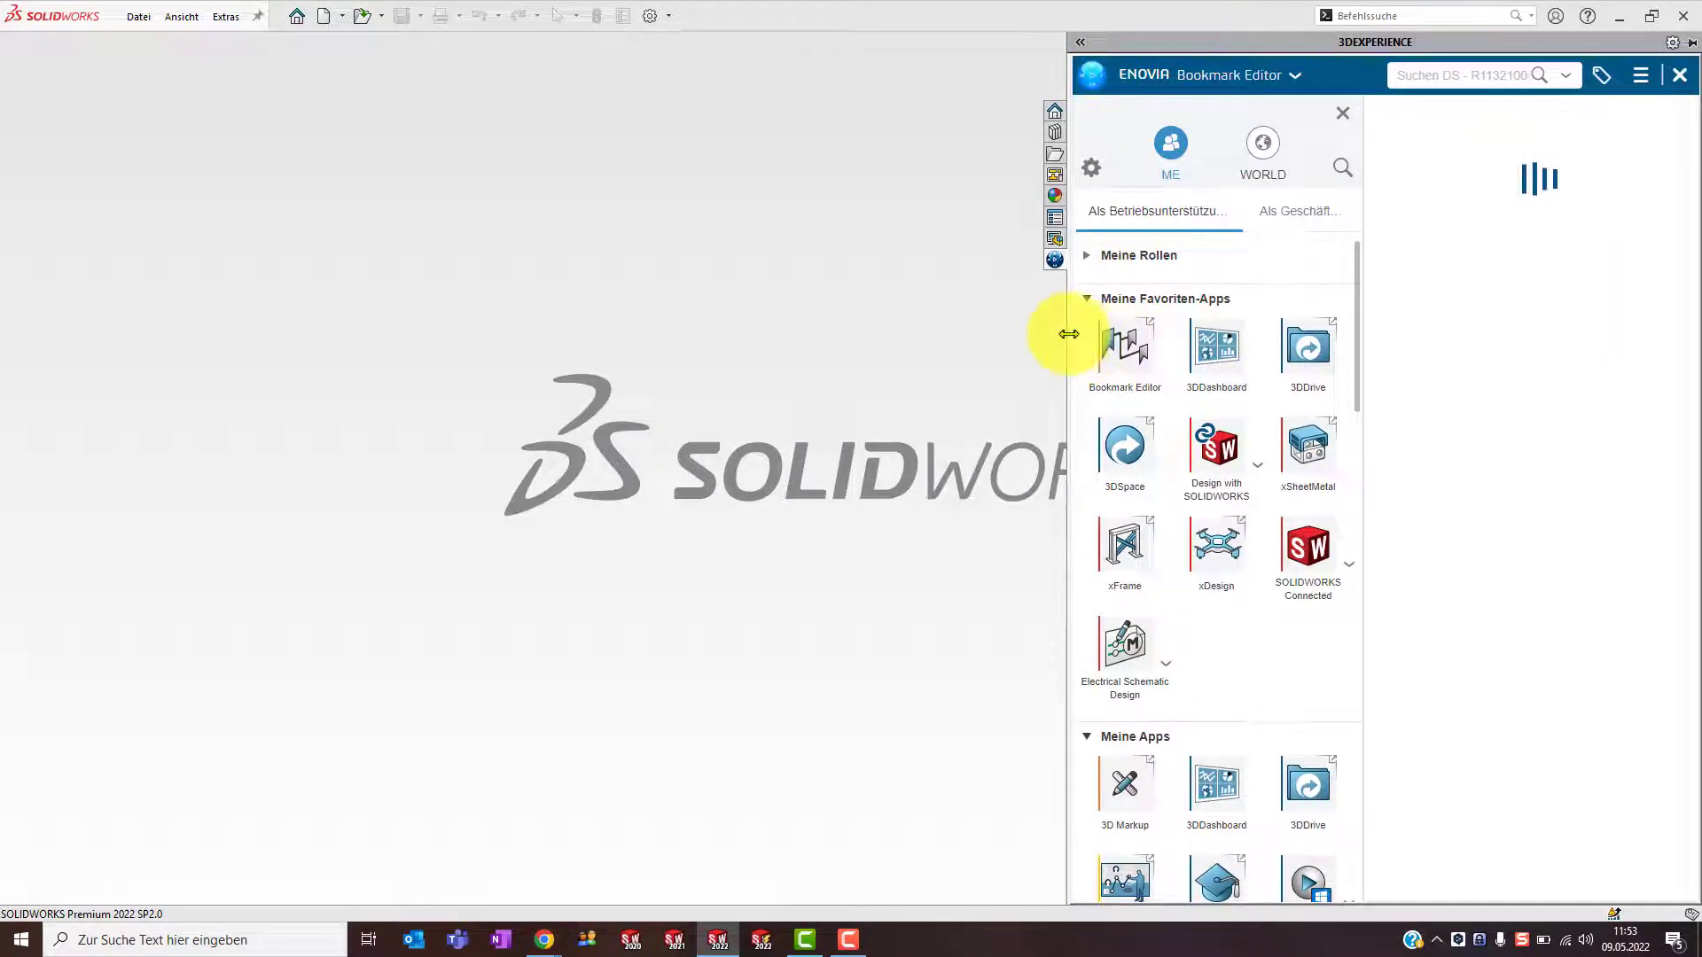
drag(1068, 334, 603, 308)
click(917, 110)
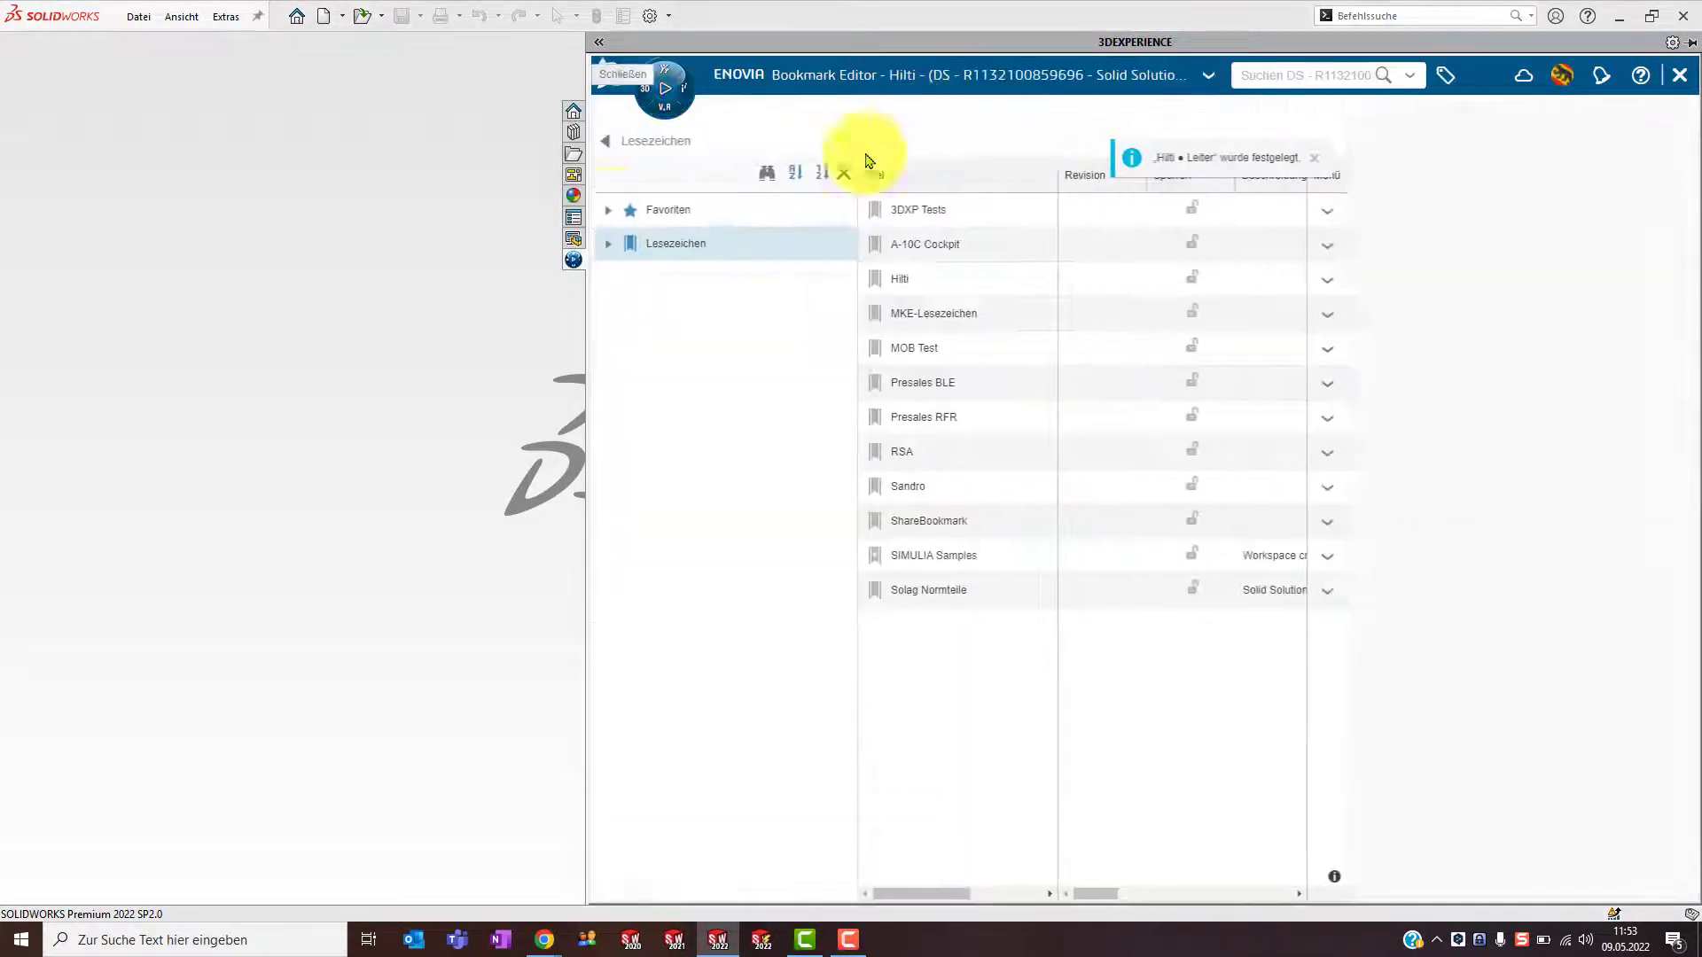
Open drawing 1004102 from the Favoriten > Sackmesser bookmark in SOLIDWORKS
click(606, 217)
click(607, 213)
click(655, 241)
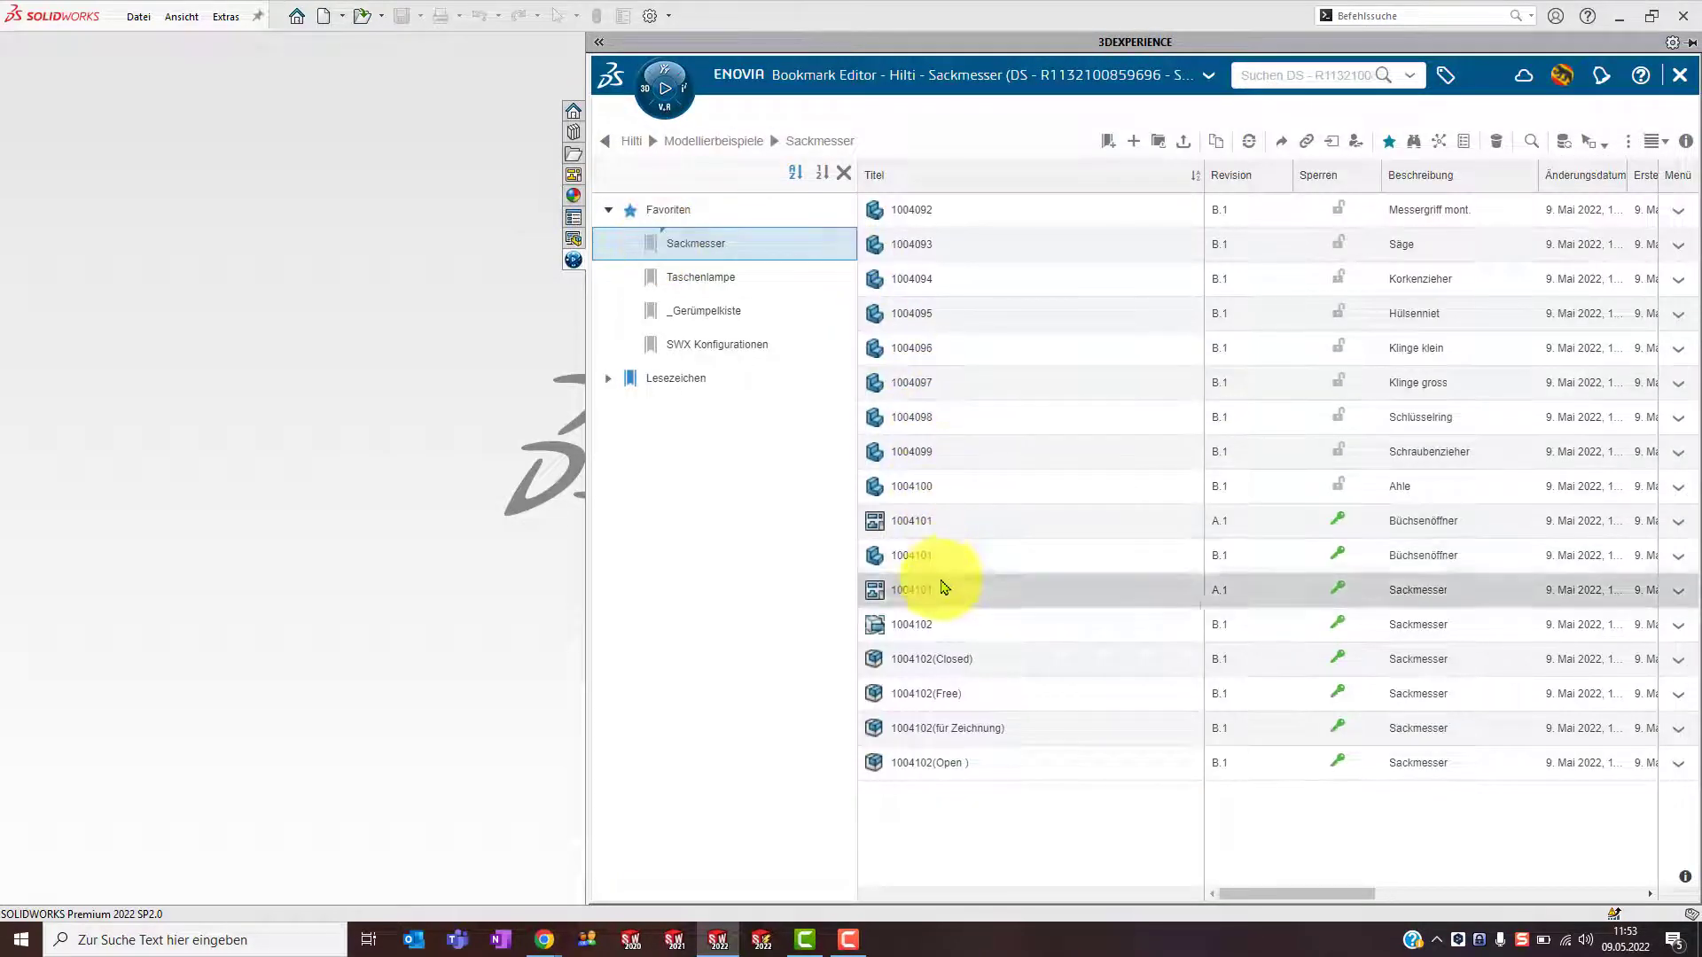
drag(940, 587, 388, 514)
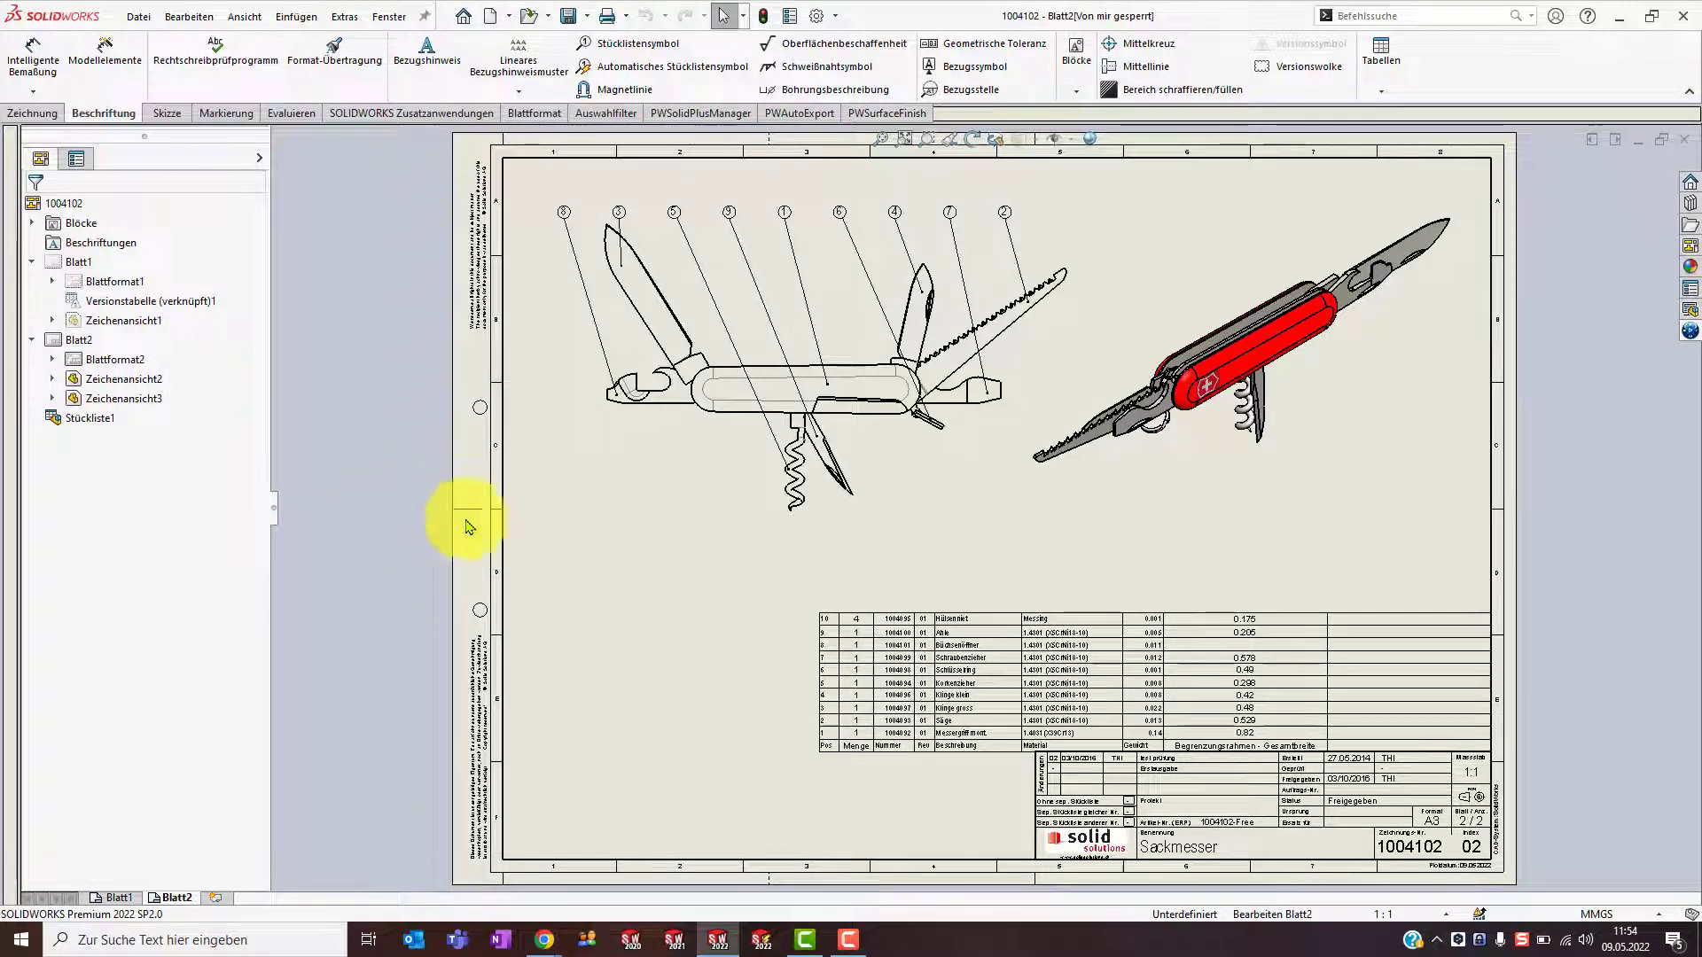
mouse_move(1329, 677)
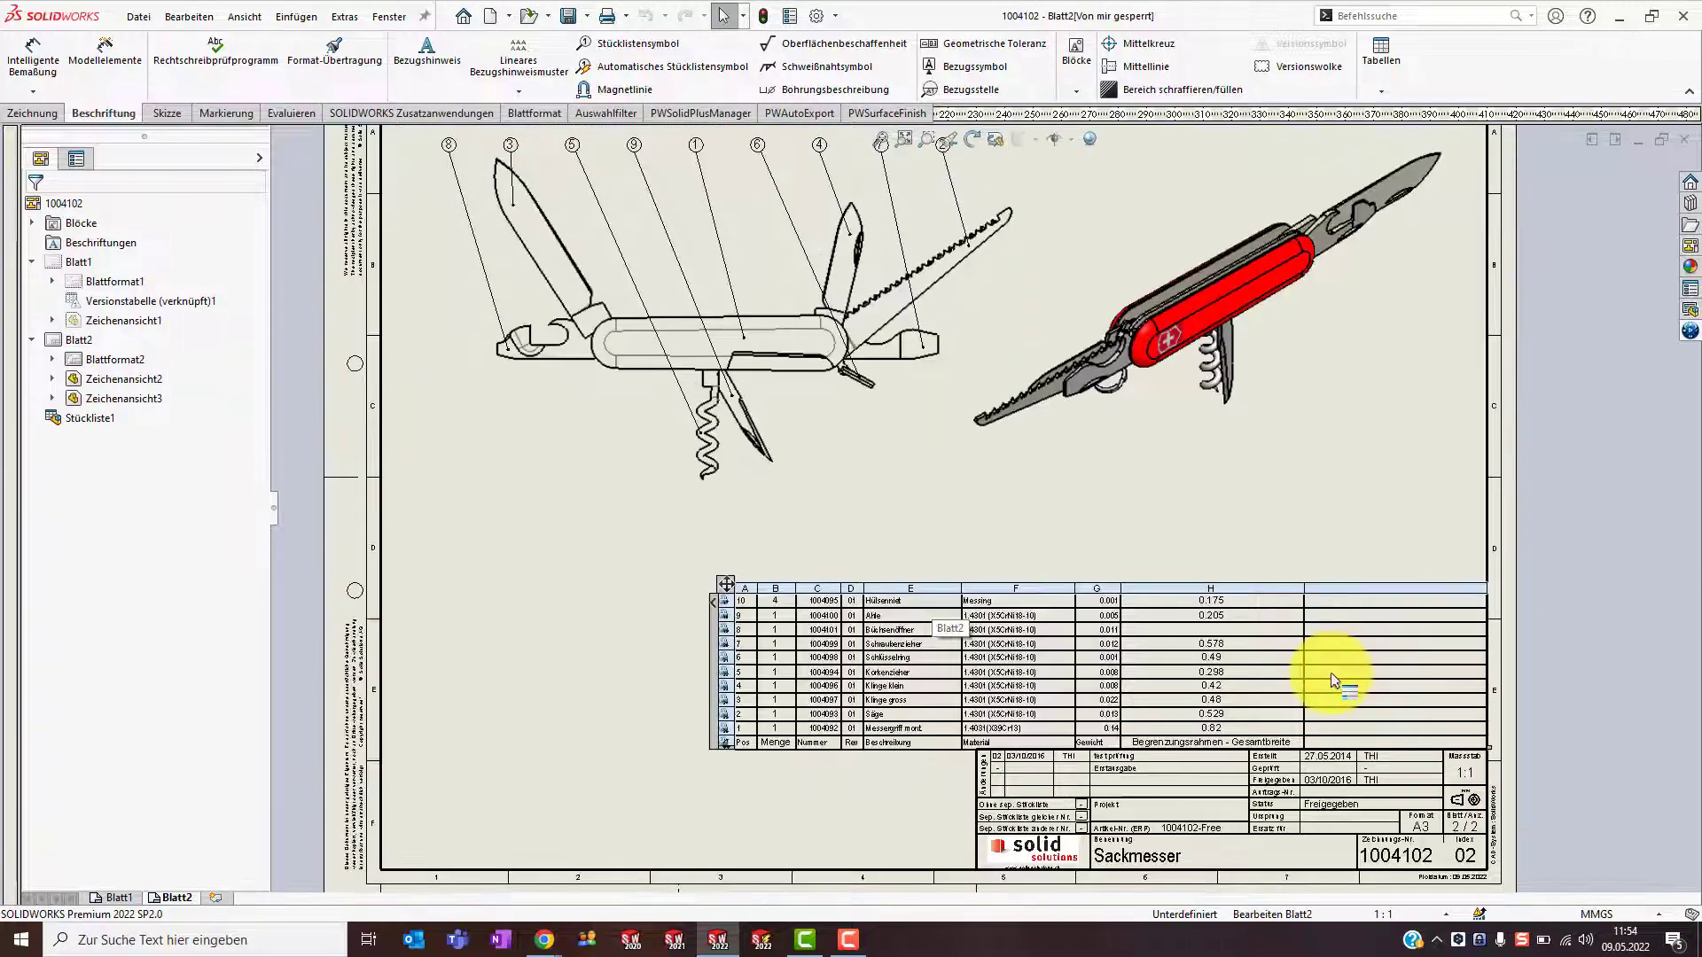
Fit the sheet and open blade part 1004097 from the exploded drawing view
scroll(1338, 678, down, 2)
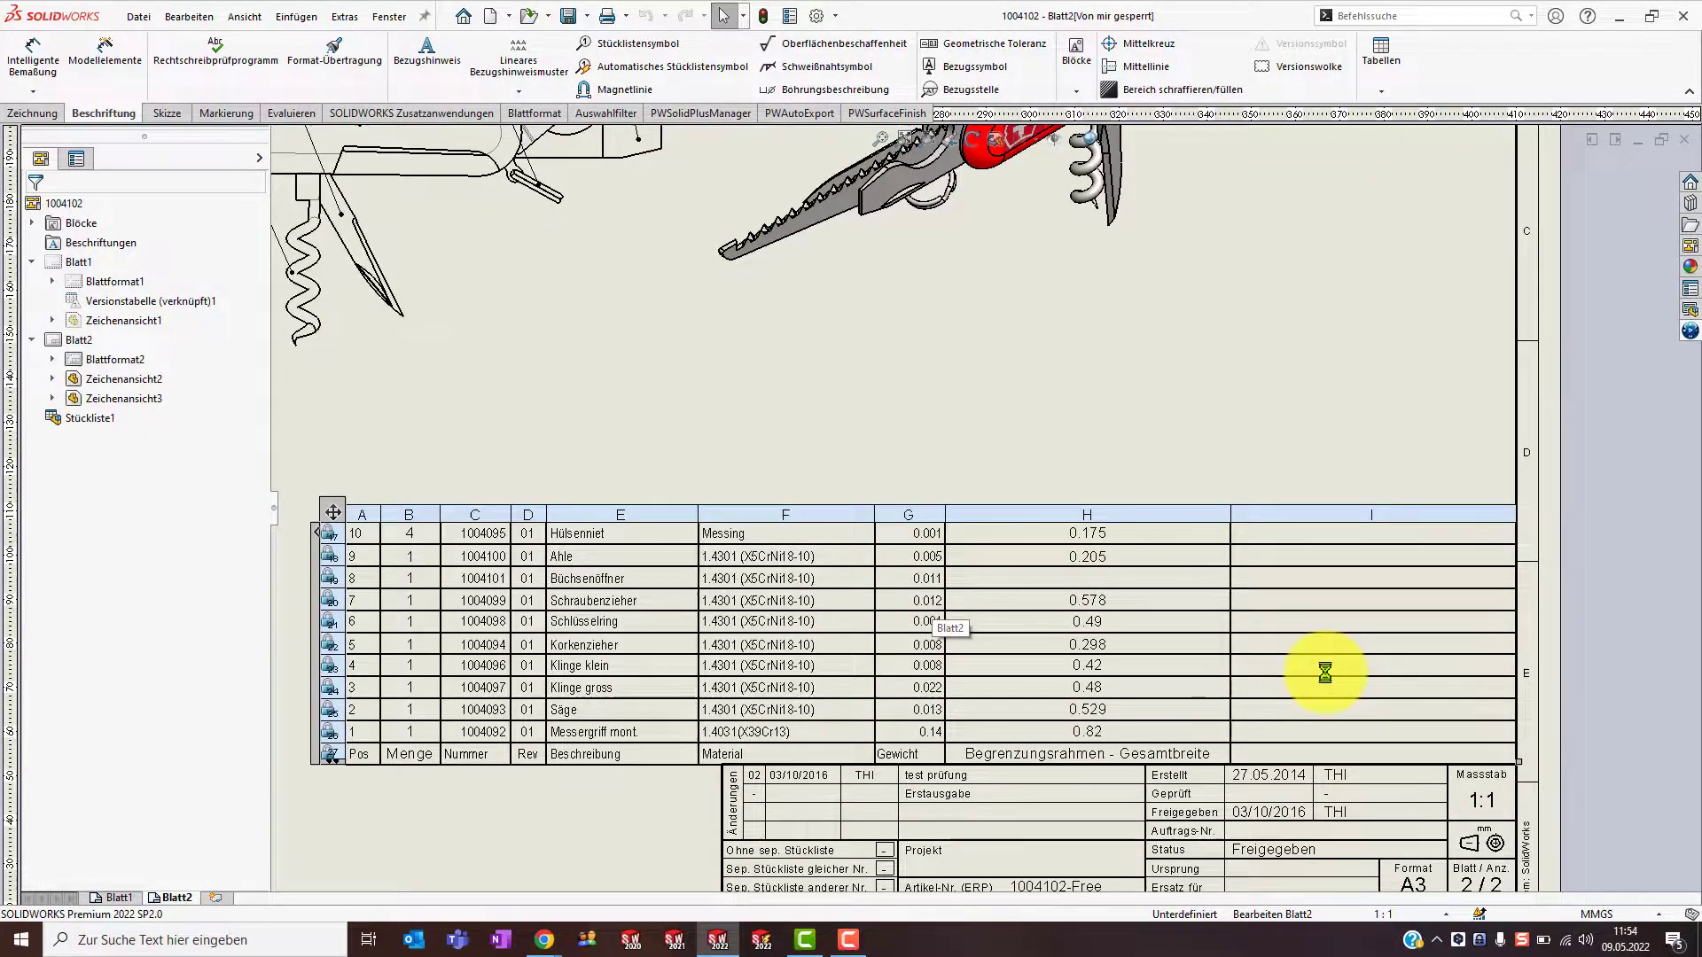
key(f)
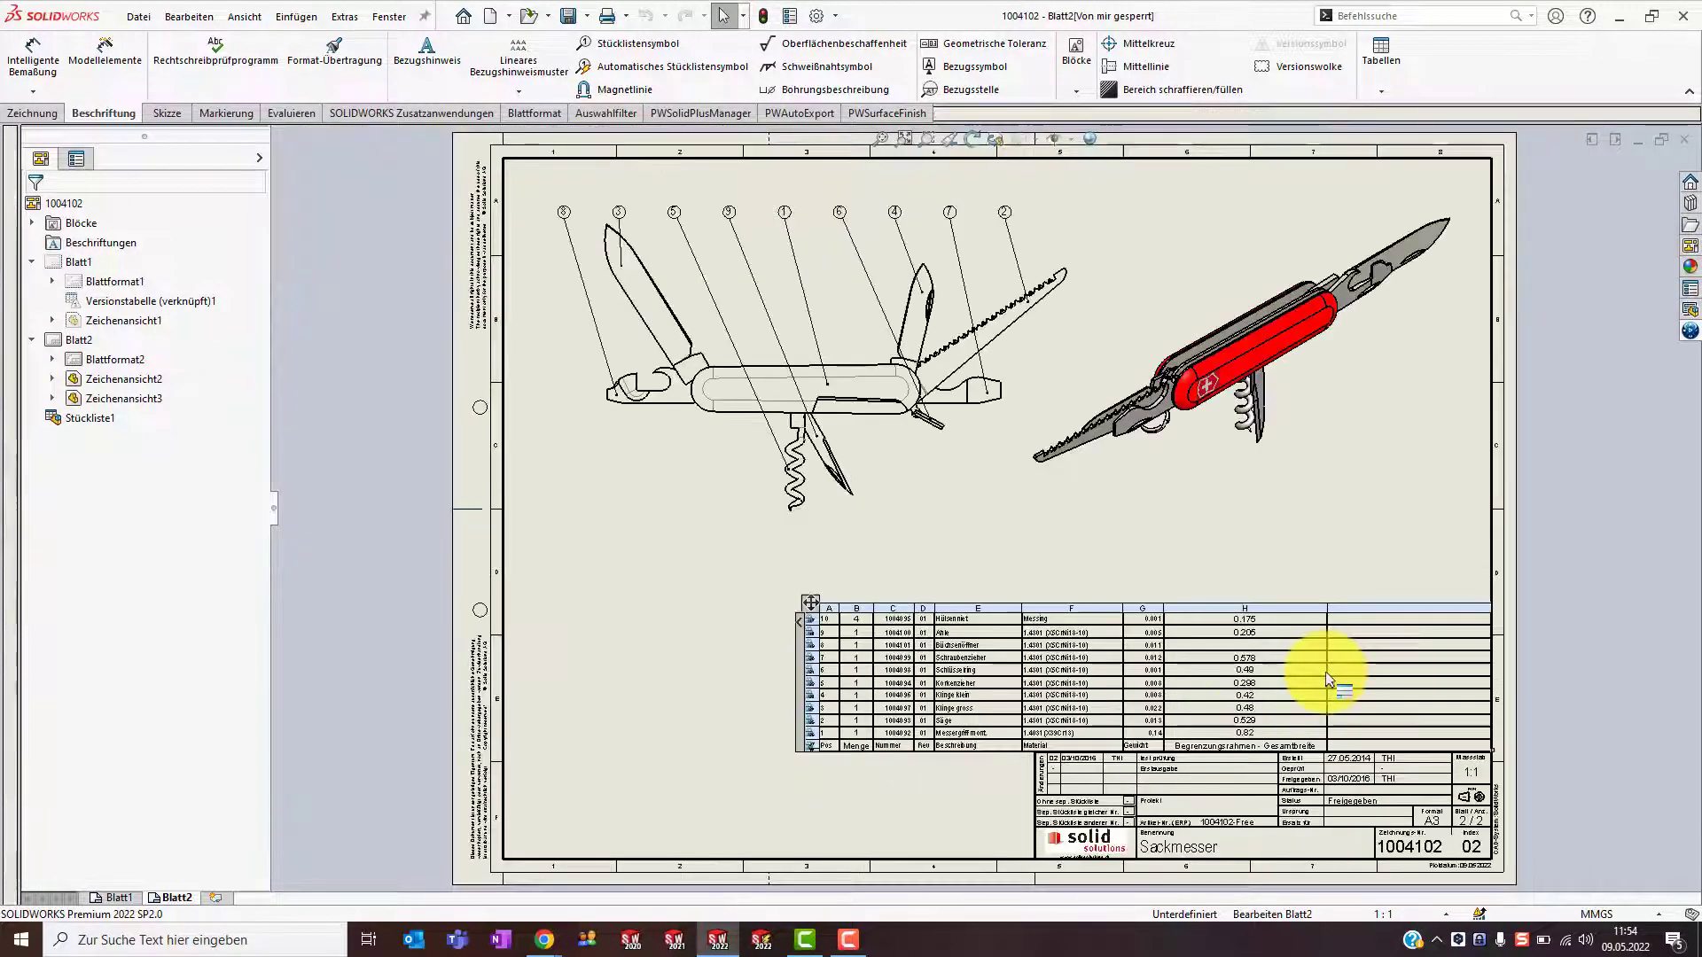
click(660, 327)
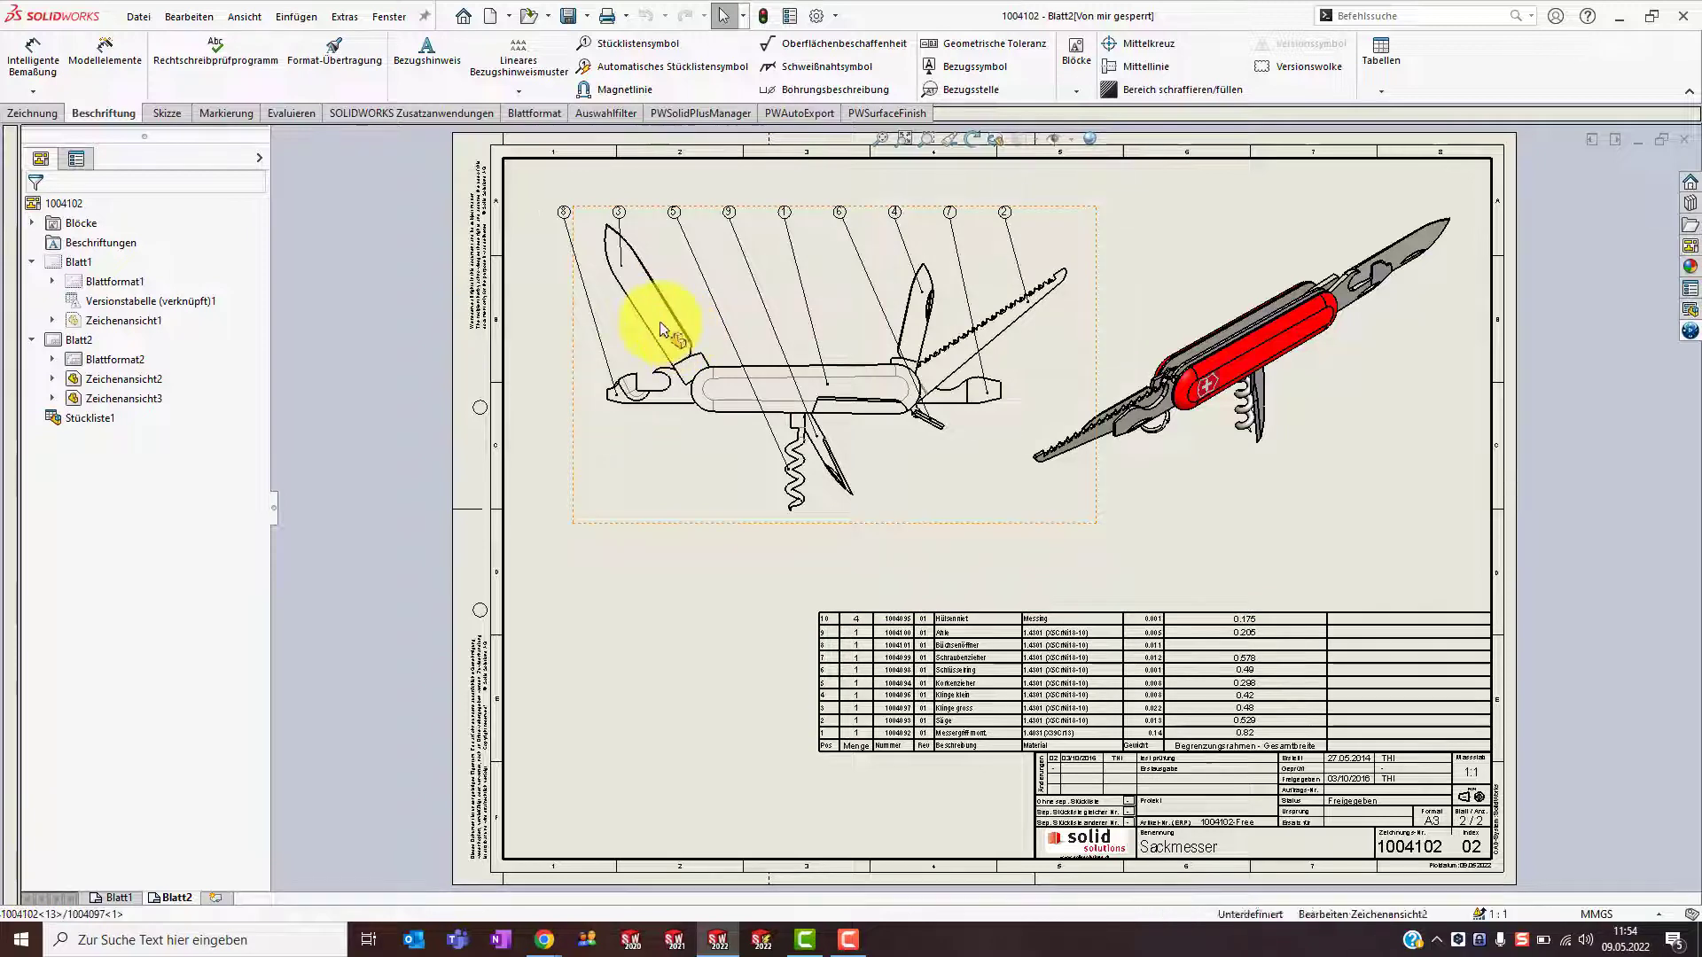
click(715, 275)
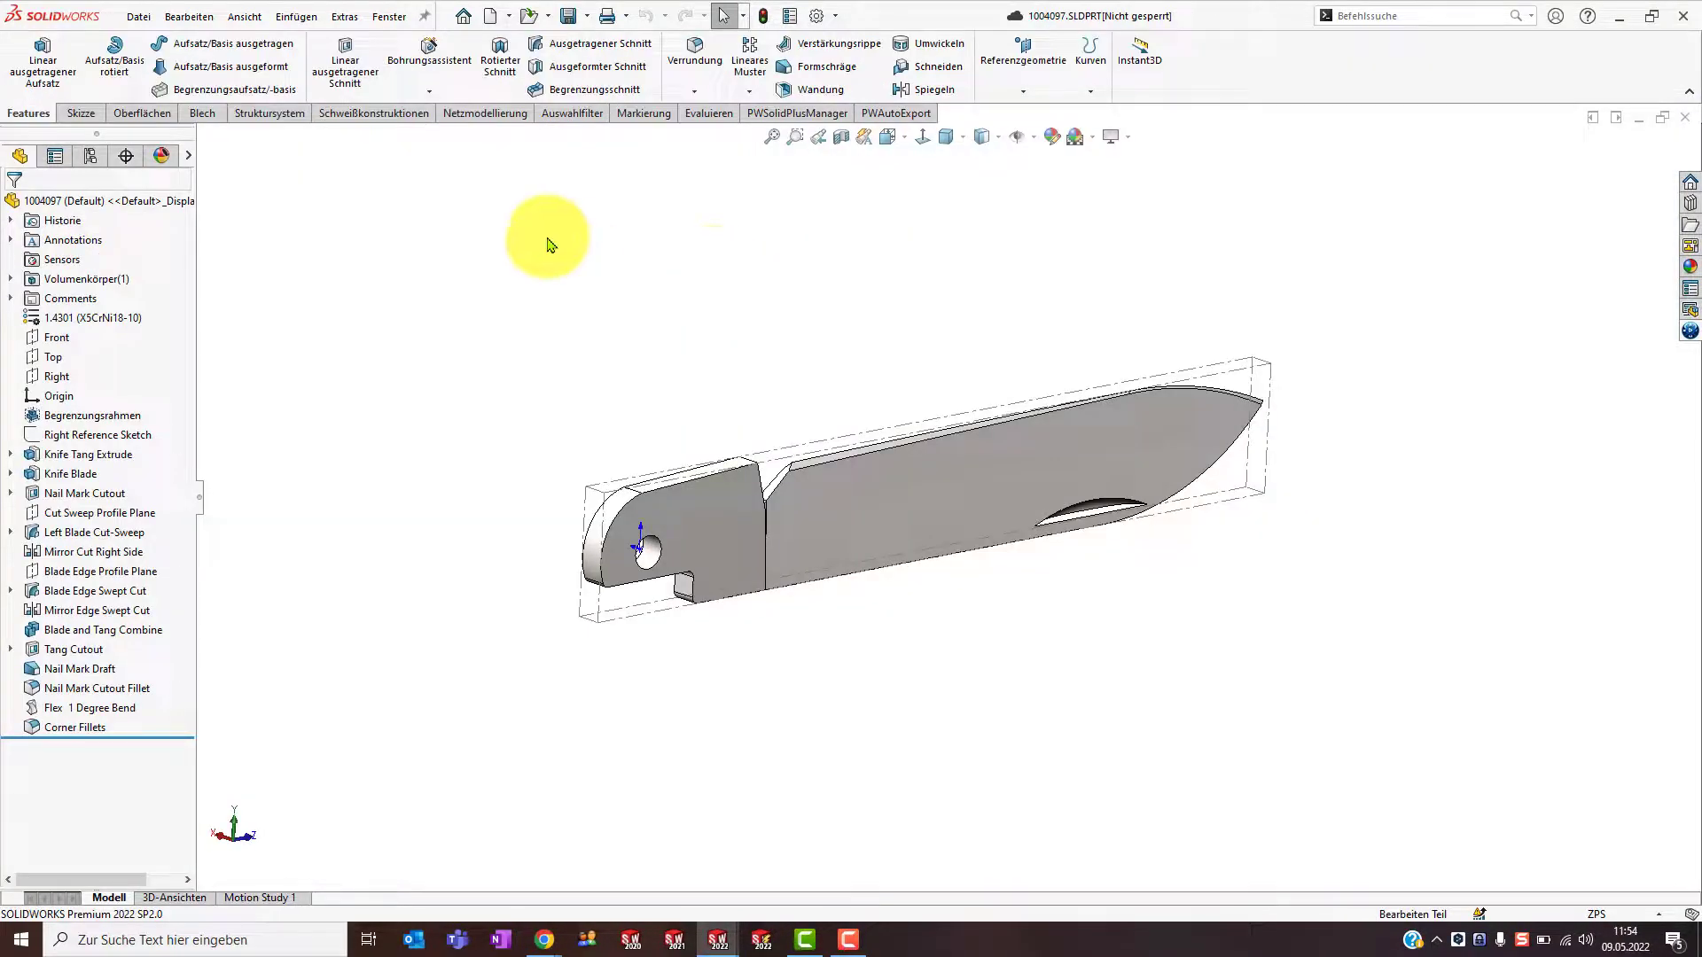
Review the blade's bounding-box properties: length 3.215, width 0.48, thickness 0.098
click(138, 16)
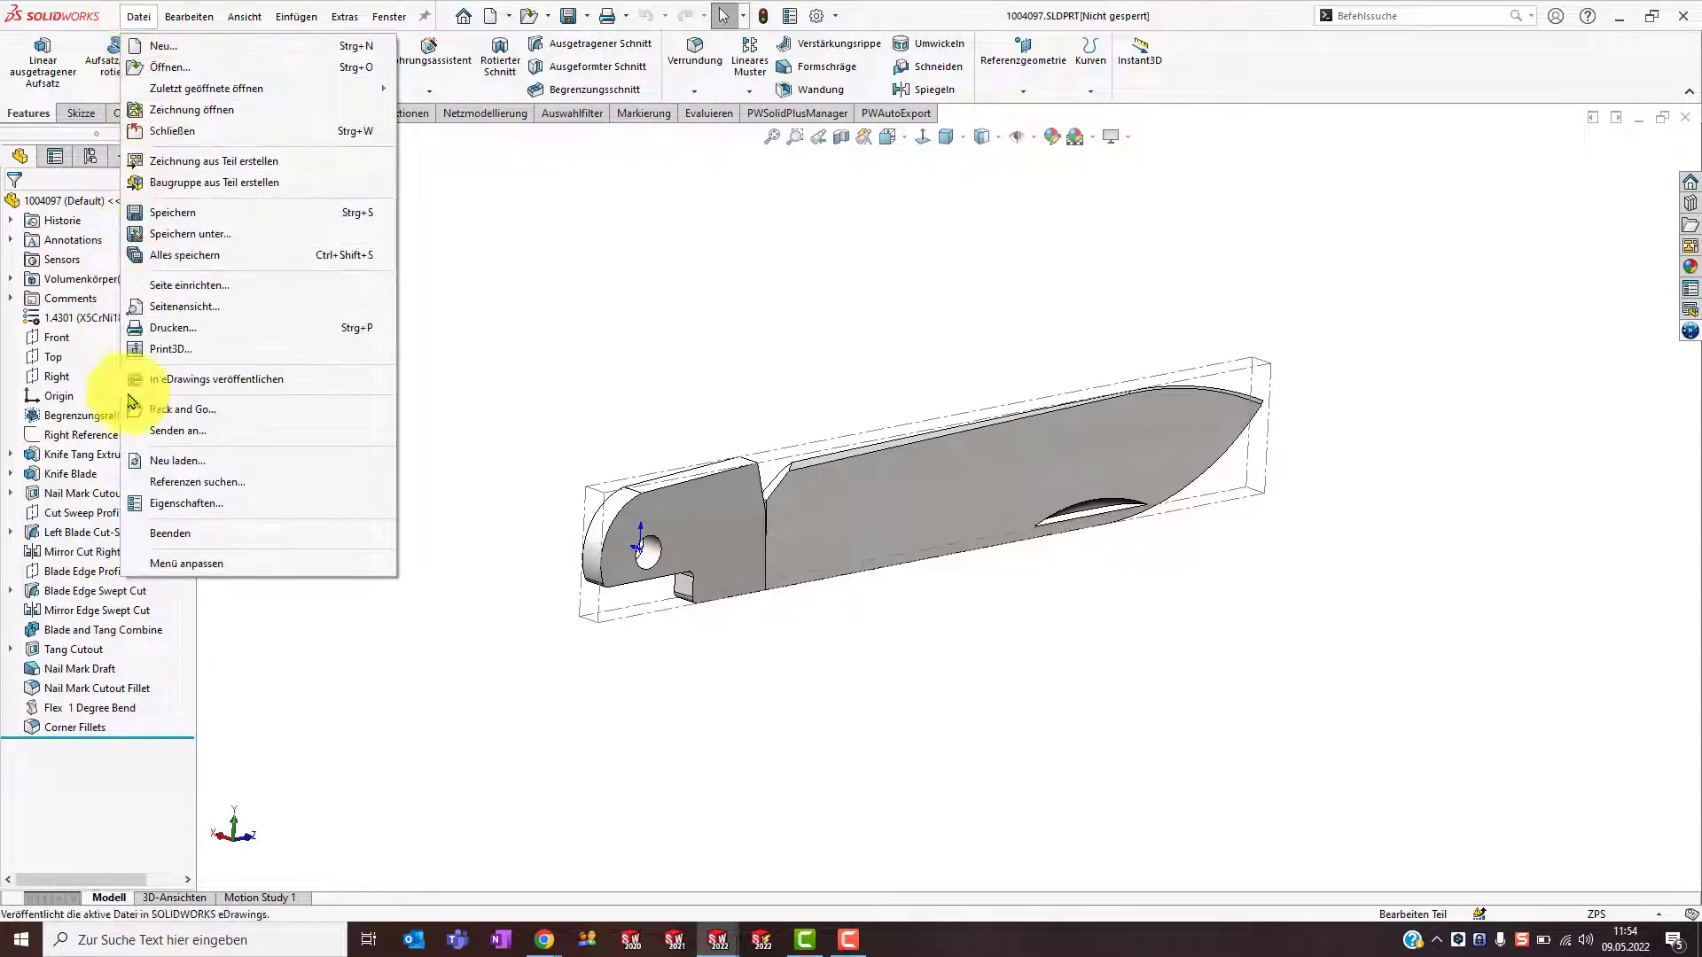
click(155, 505)
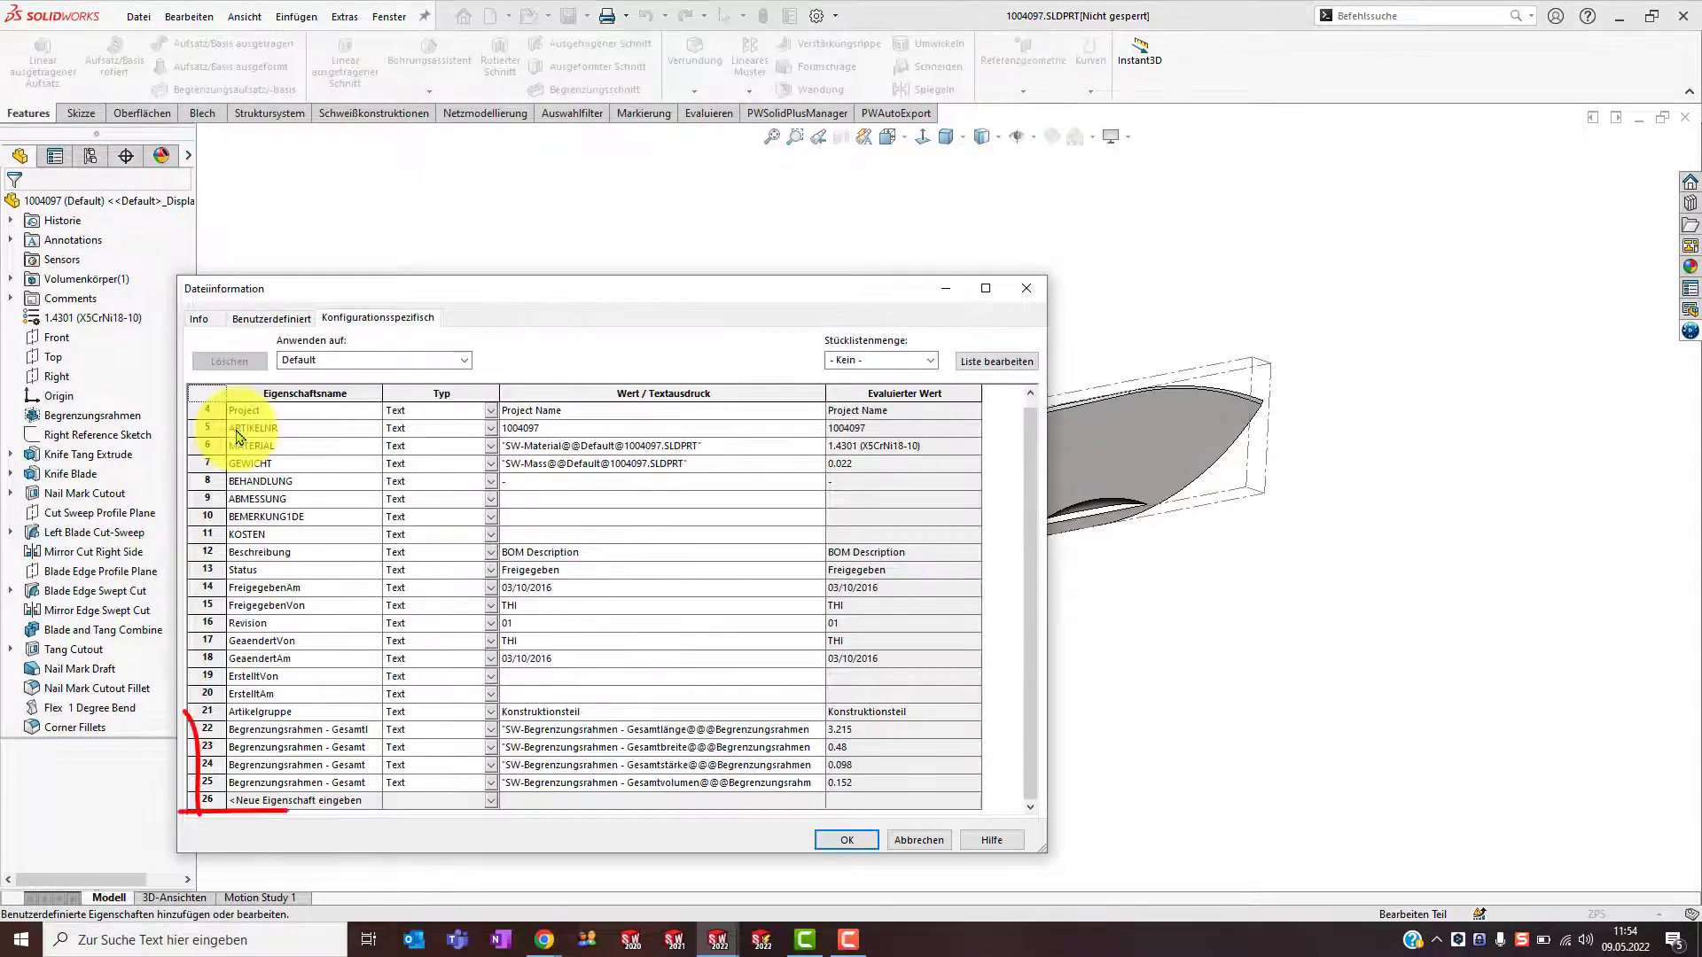
click(845, 842)
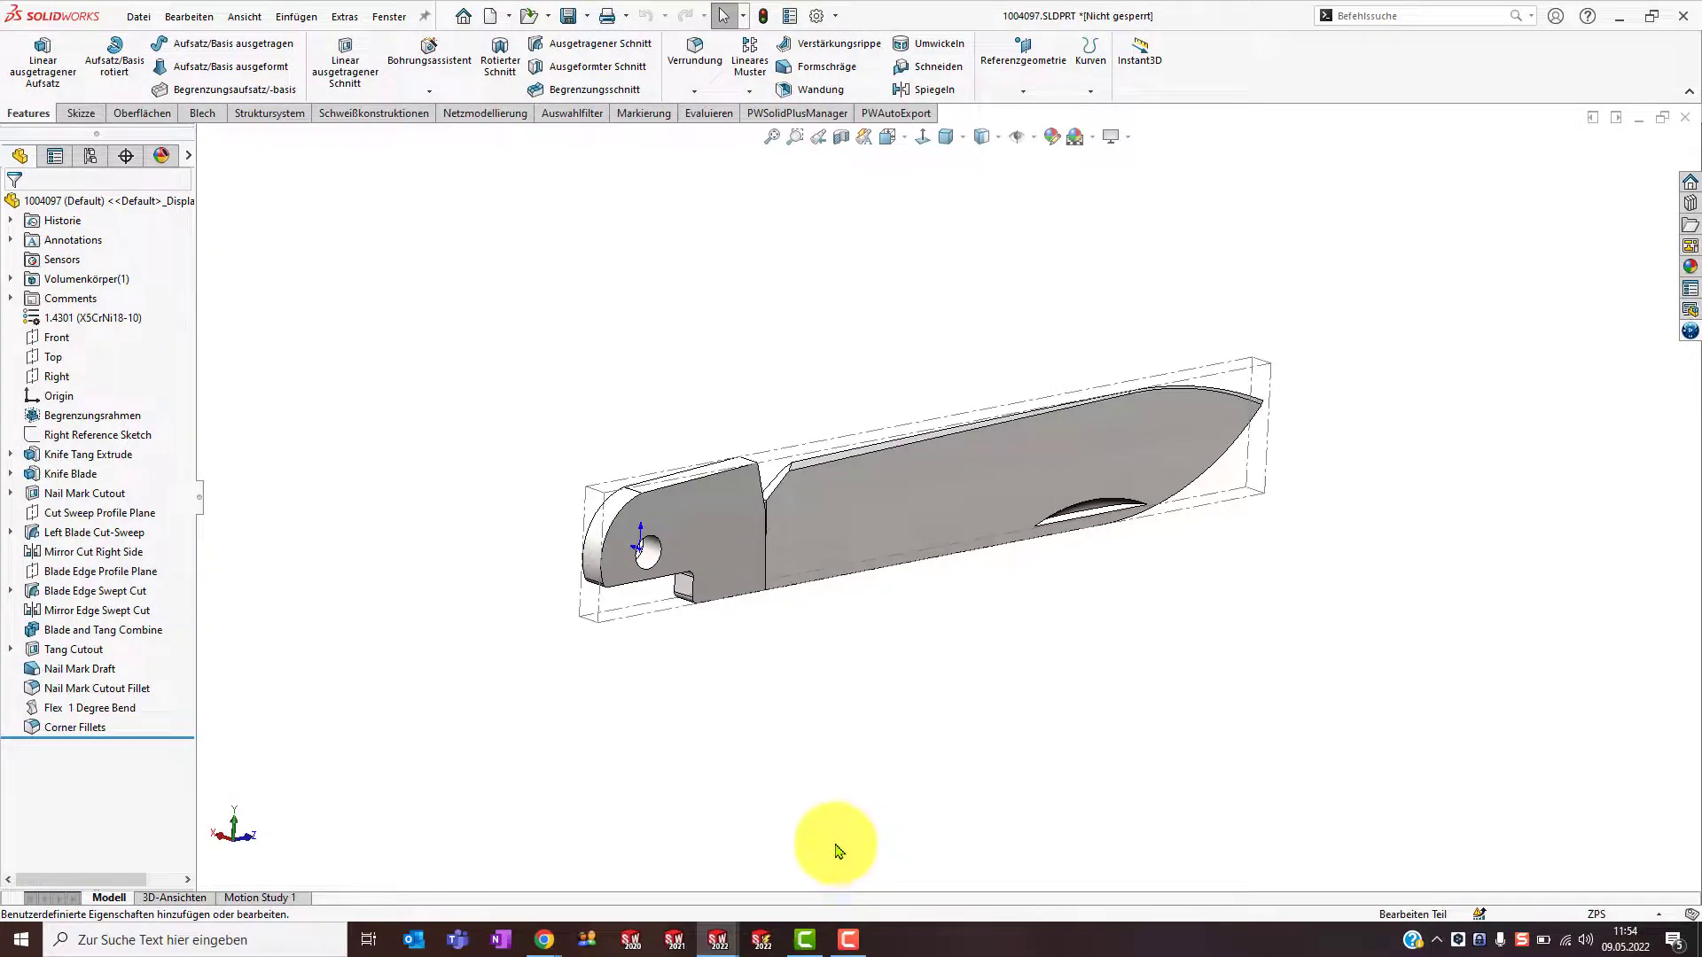
click(389, 16)
mouse_move(436, 204)
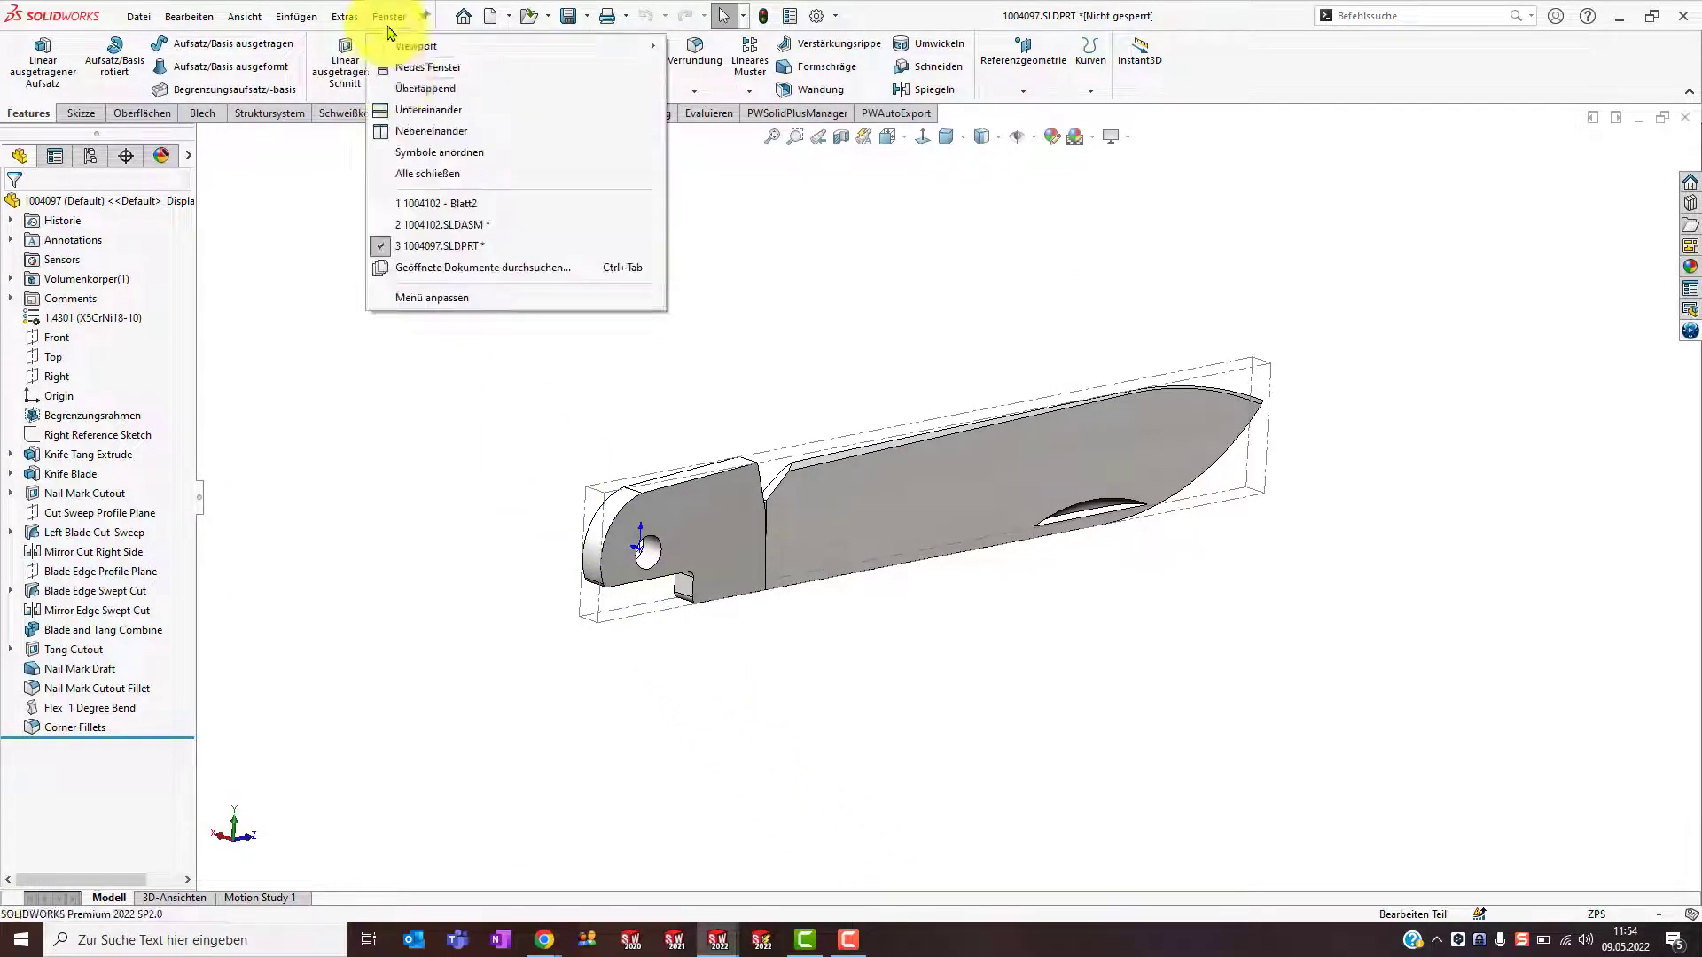
In drawing 1004102, insert a BOM column right of H showing Begrenzungsrahmen - Gesamtlänge
click(413, 205)
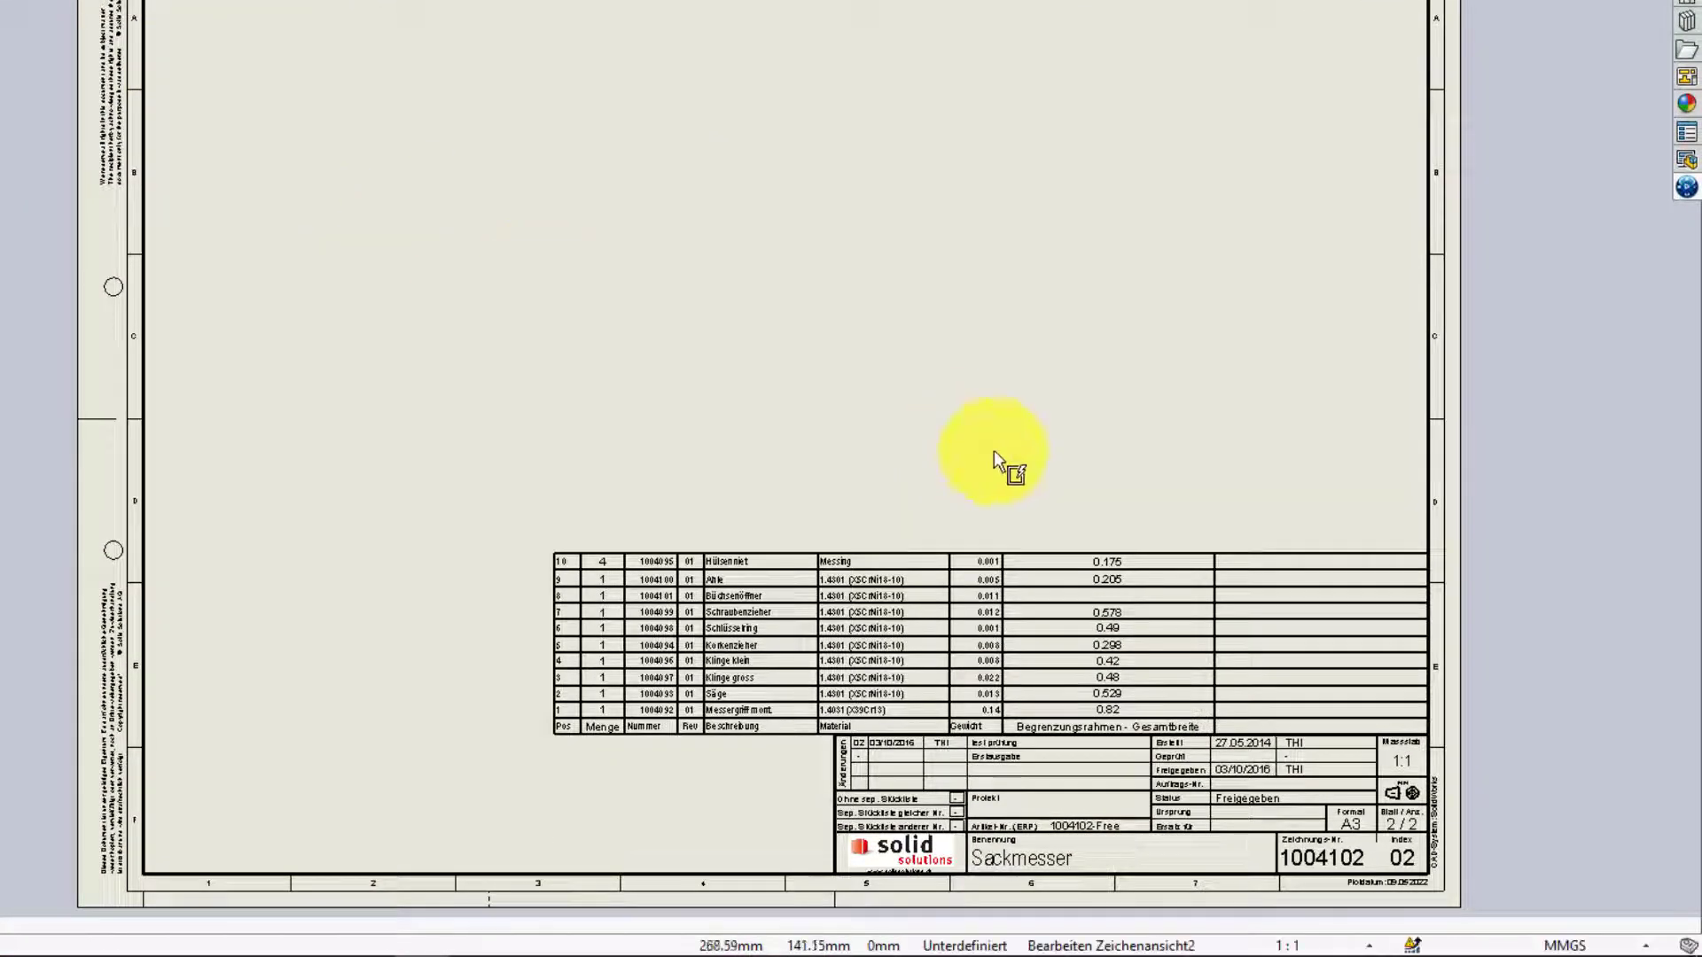
click(1245, 554)
click(1249, 545)
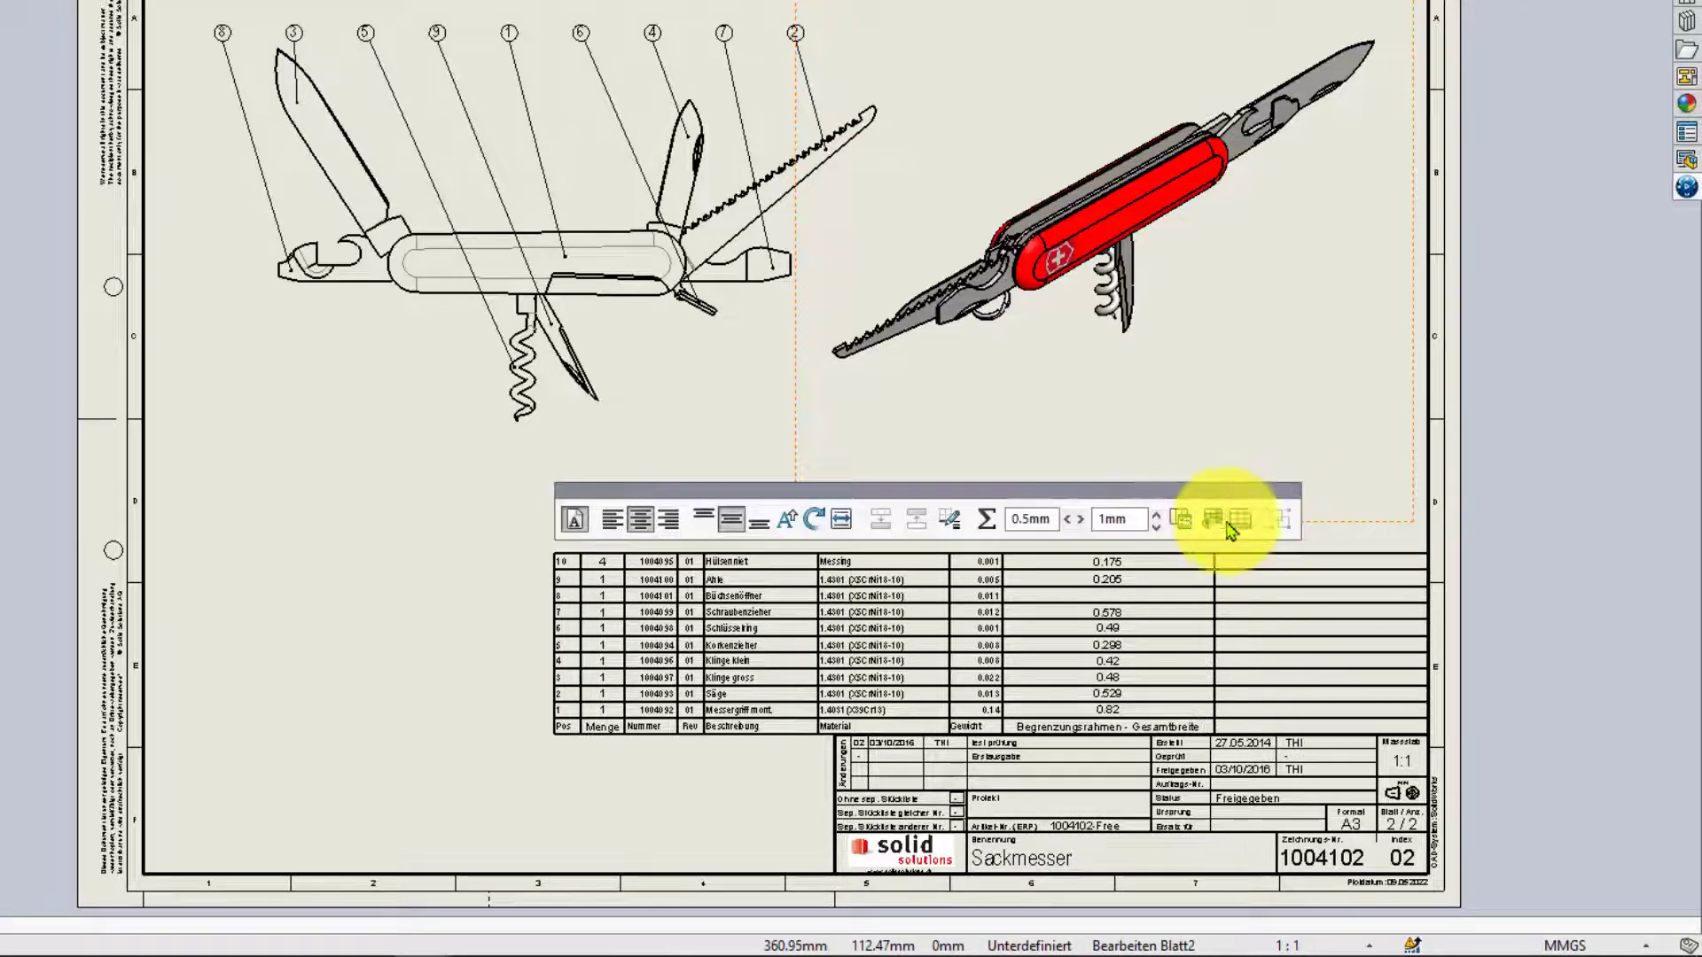
click(1183, 520)
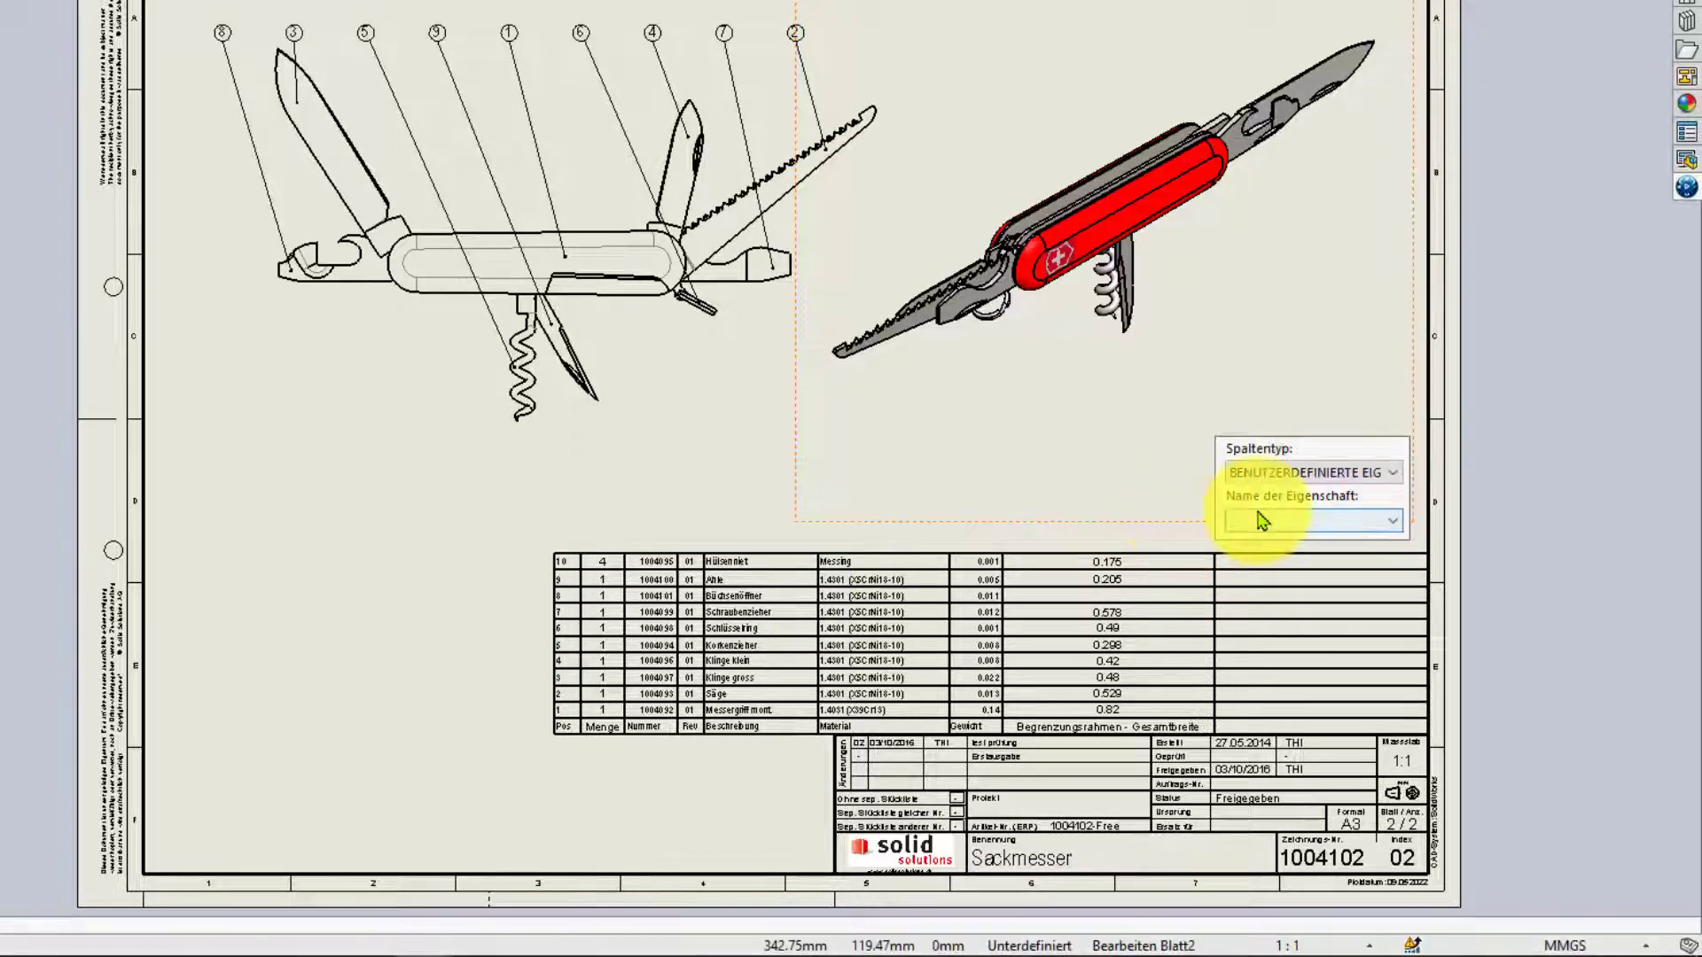
click(1261, 520)
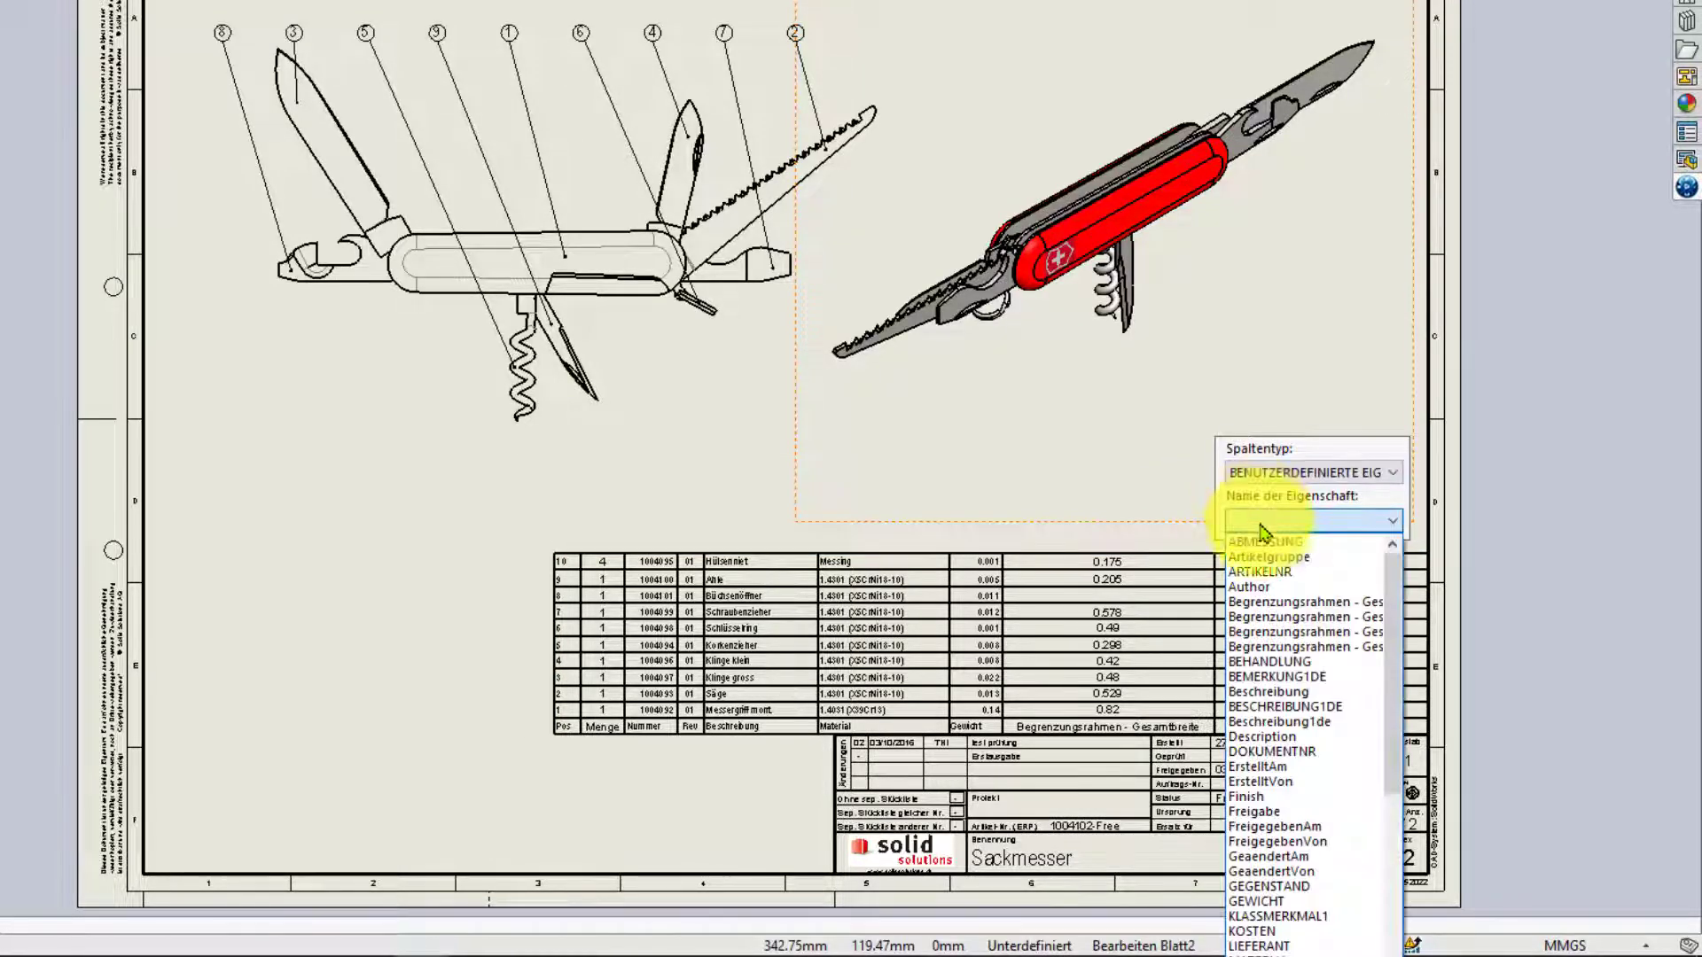
click(1262, 618)
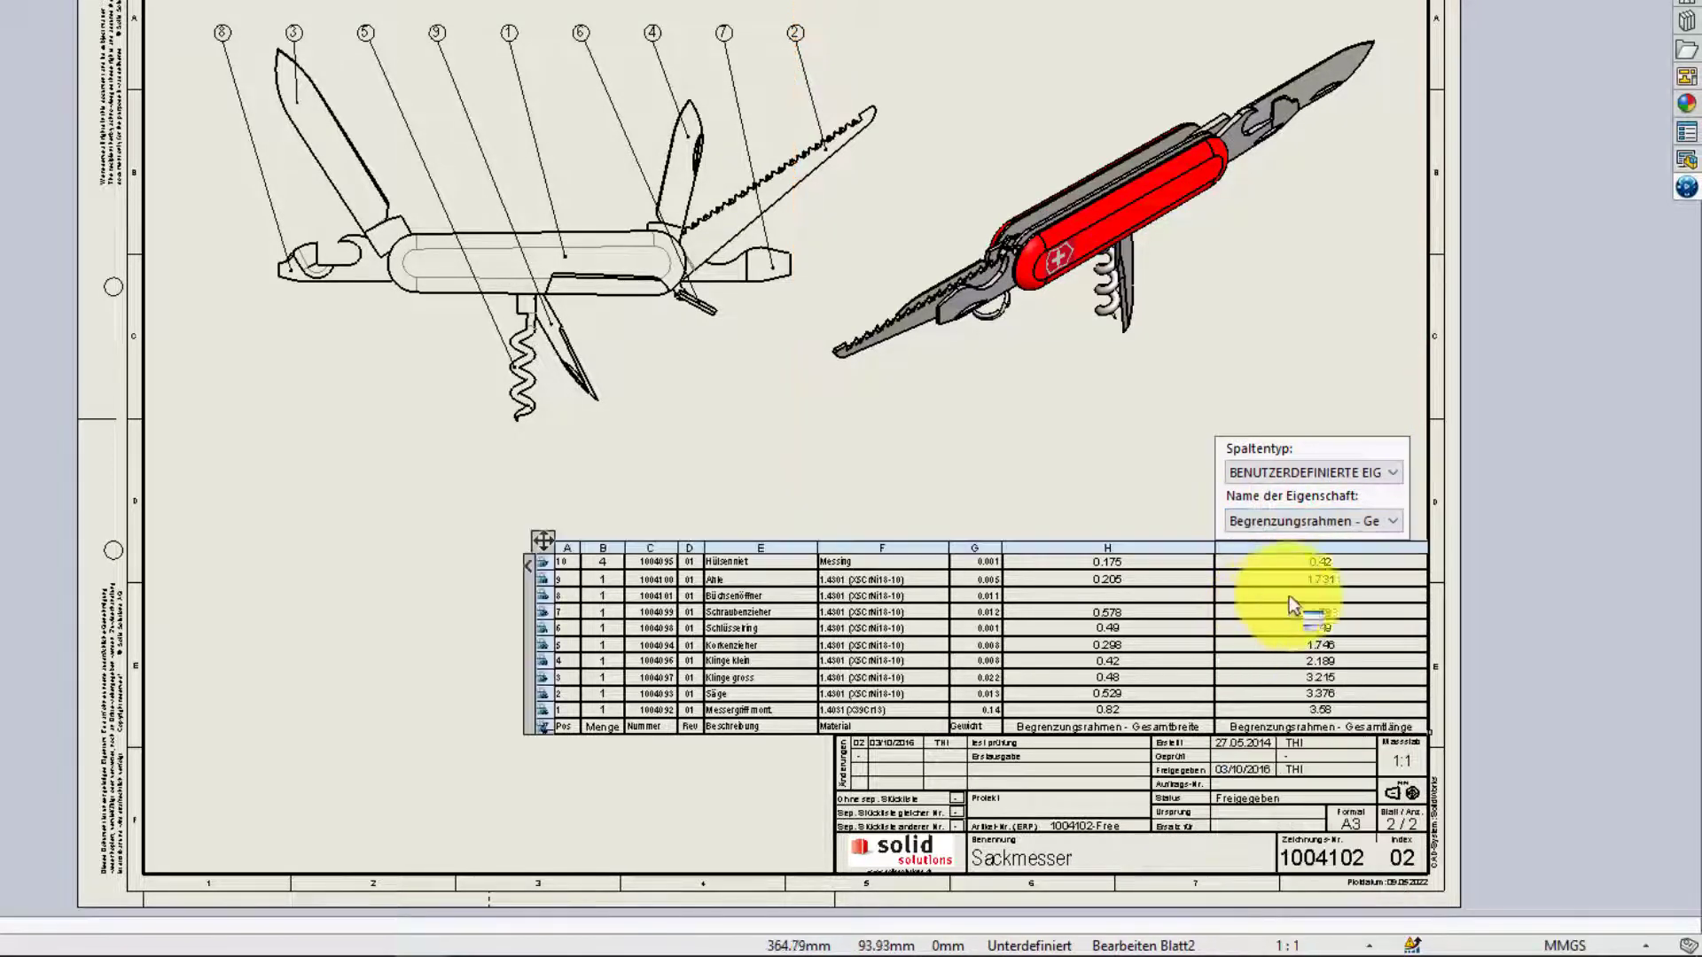
scroll(1432, 578, down, 2)
scroll(1432, 578, down, 2)
scroll(1427, 583, down, 2)
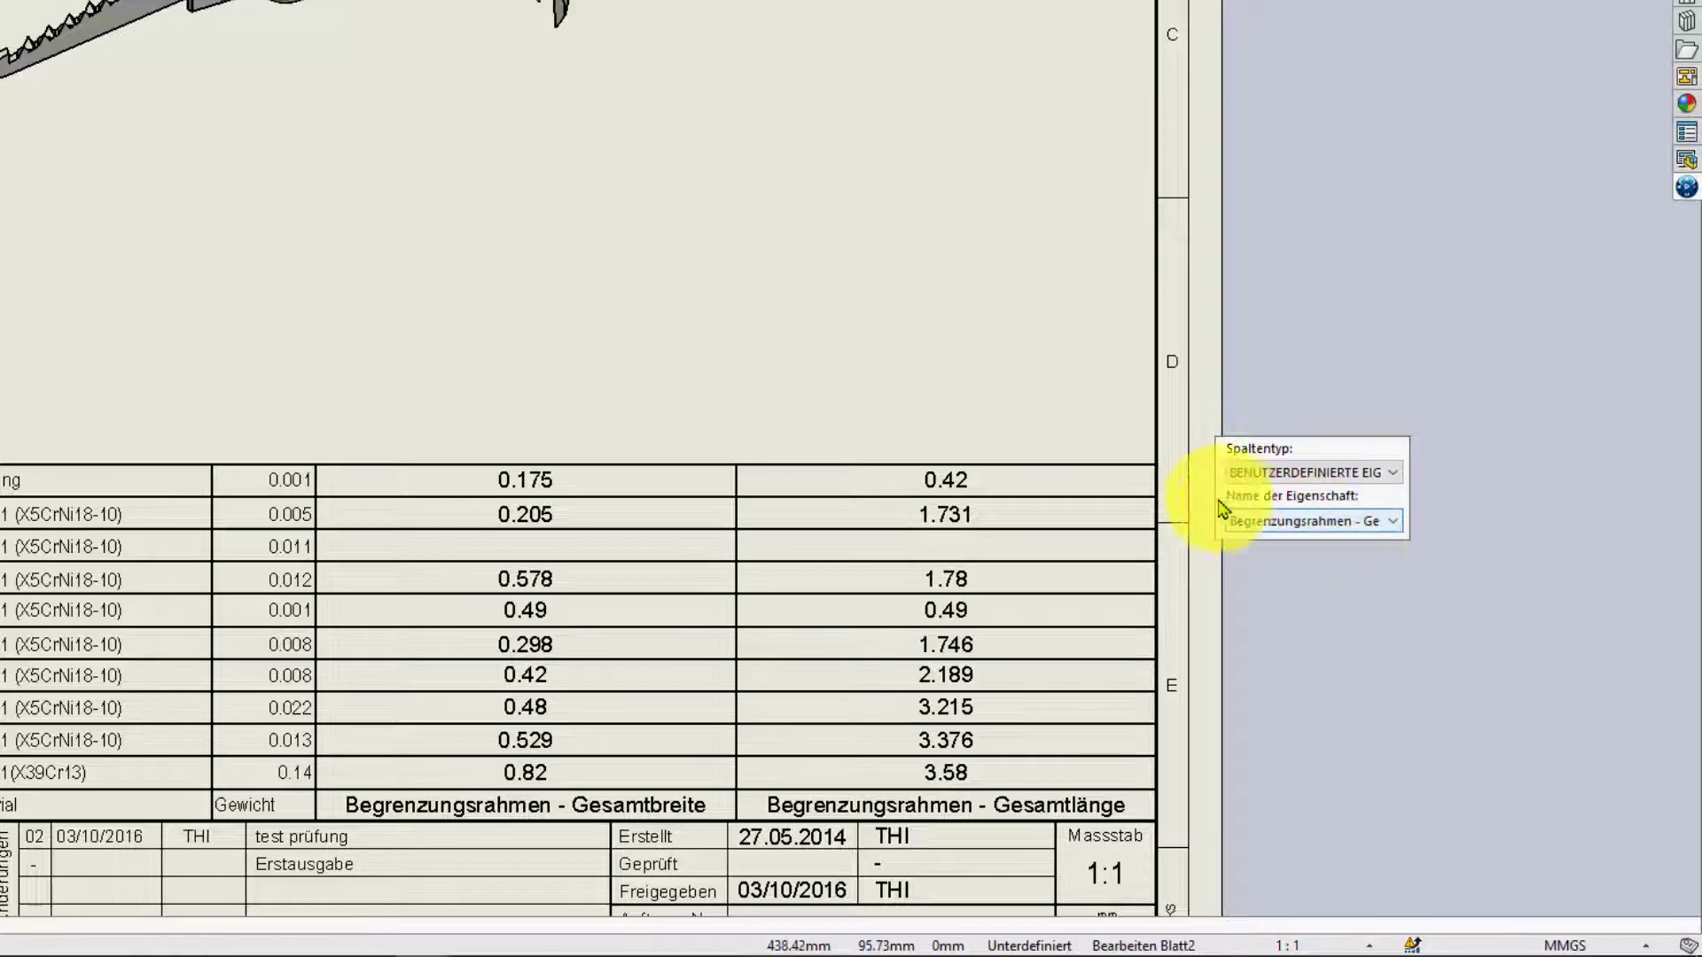
Set column I's equation to combine the Gesamtbreite, Gesamtlänge and Gesamtstärke properties
click(1072, 450)
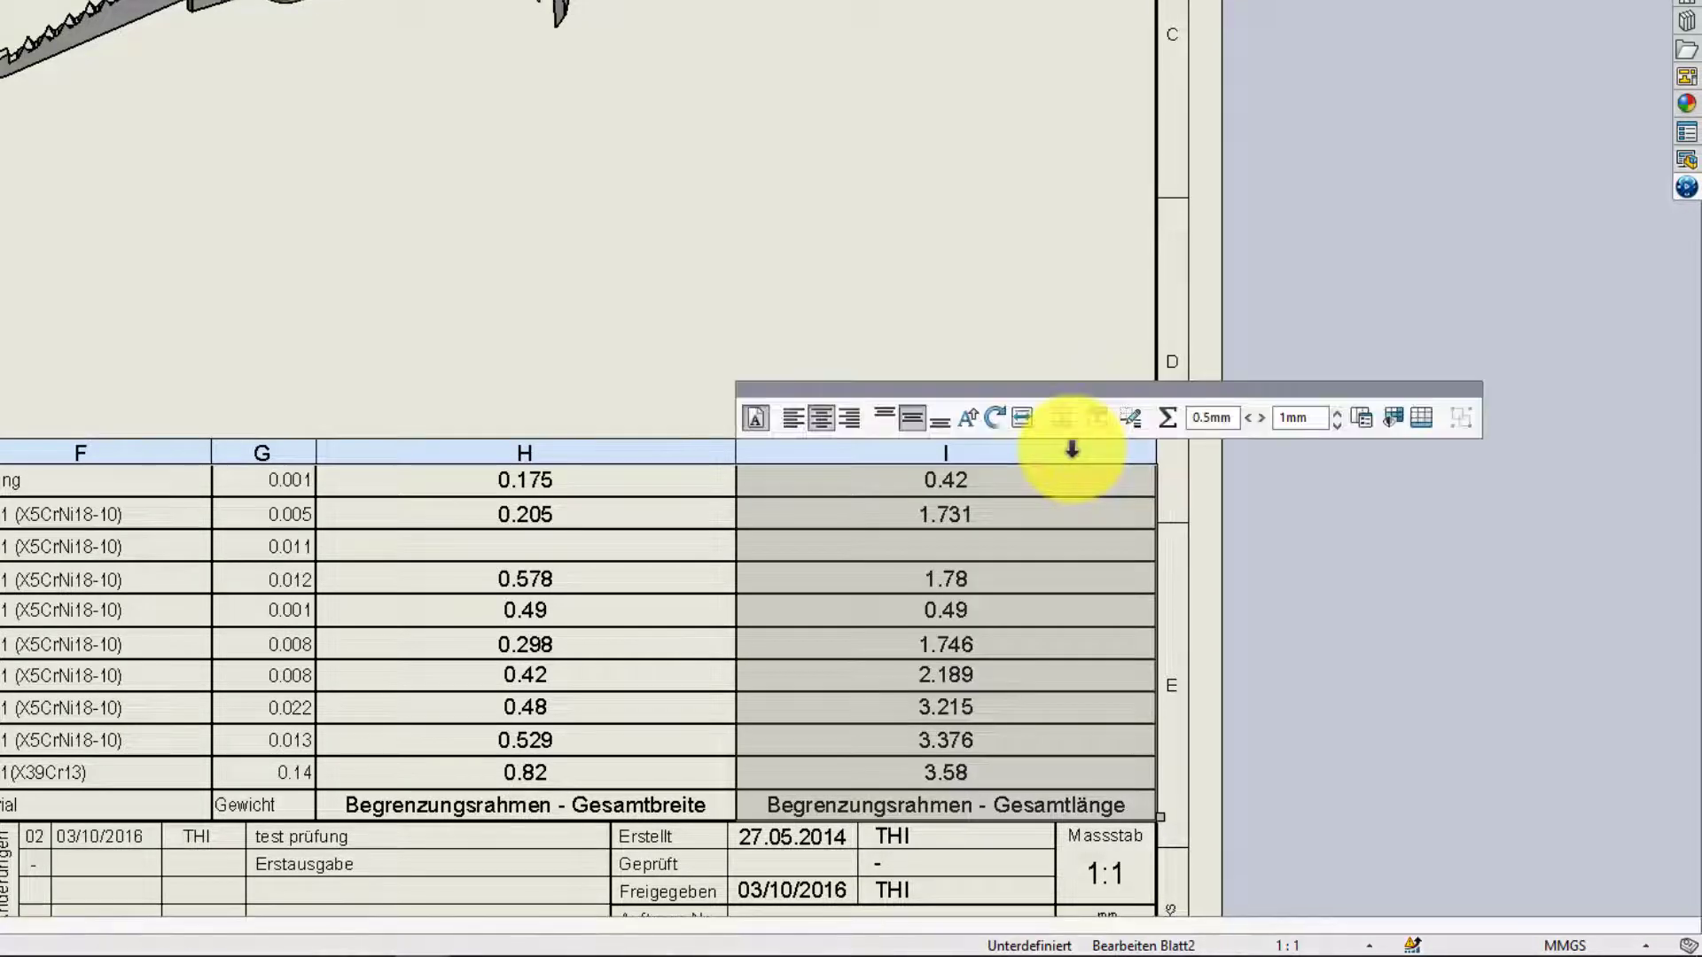
click(1166, 420)
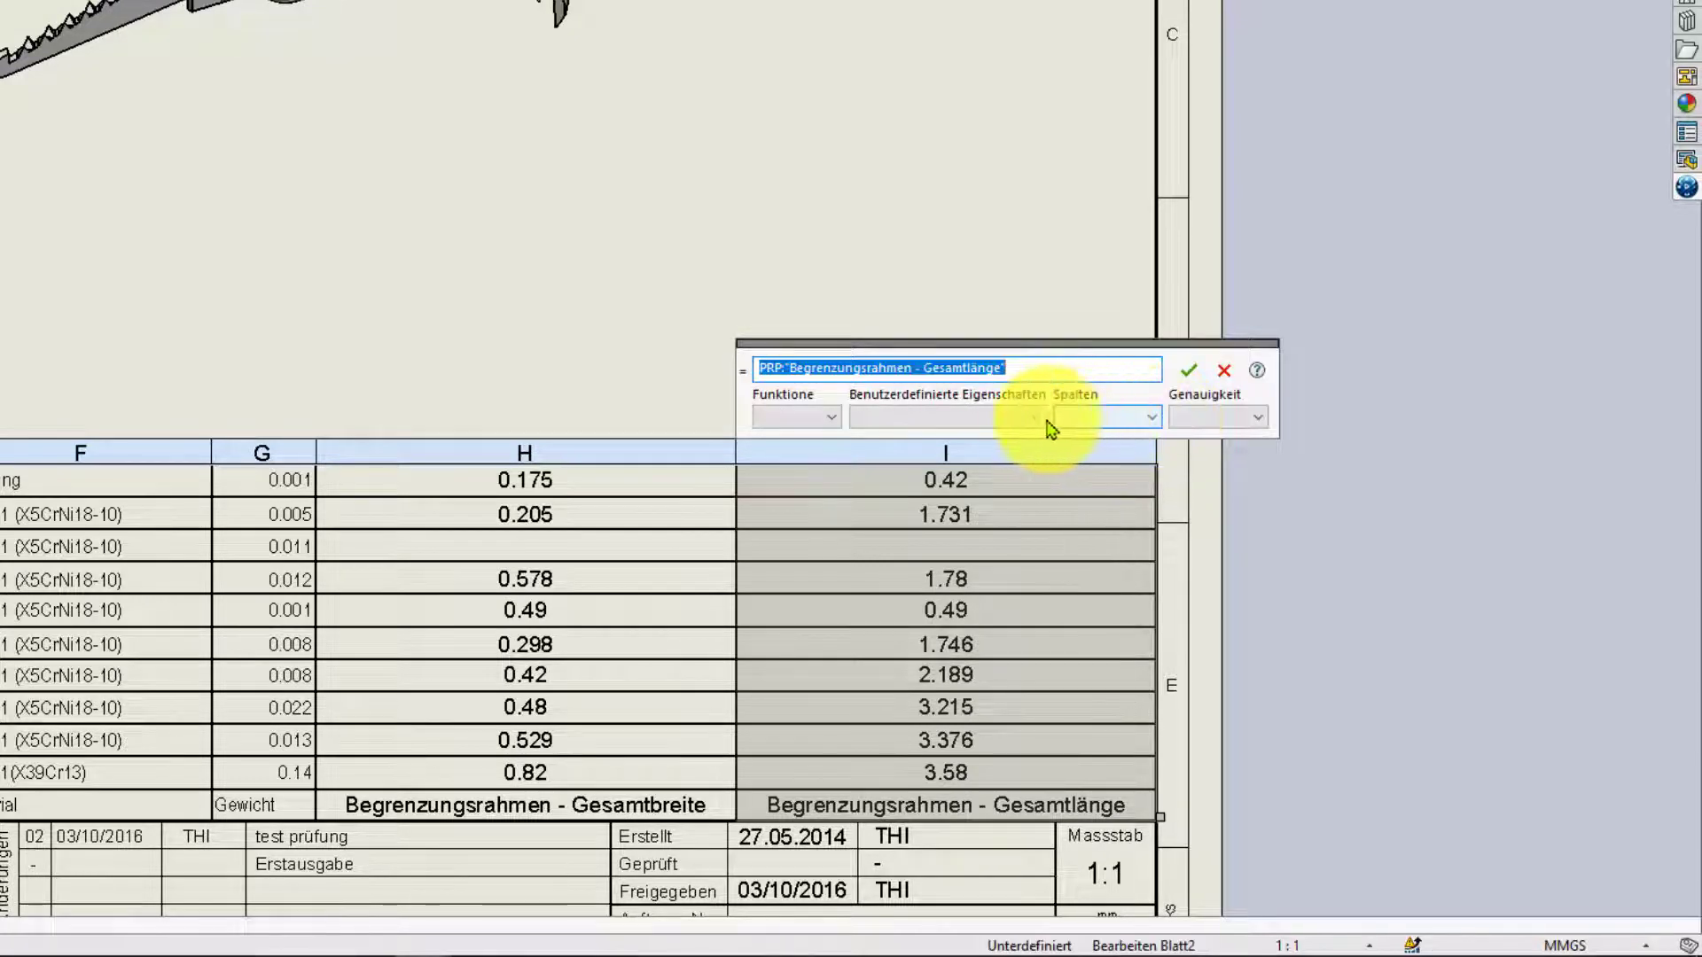
click(1030, 418)
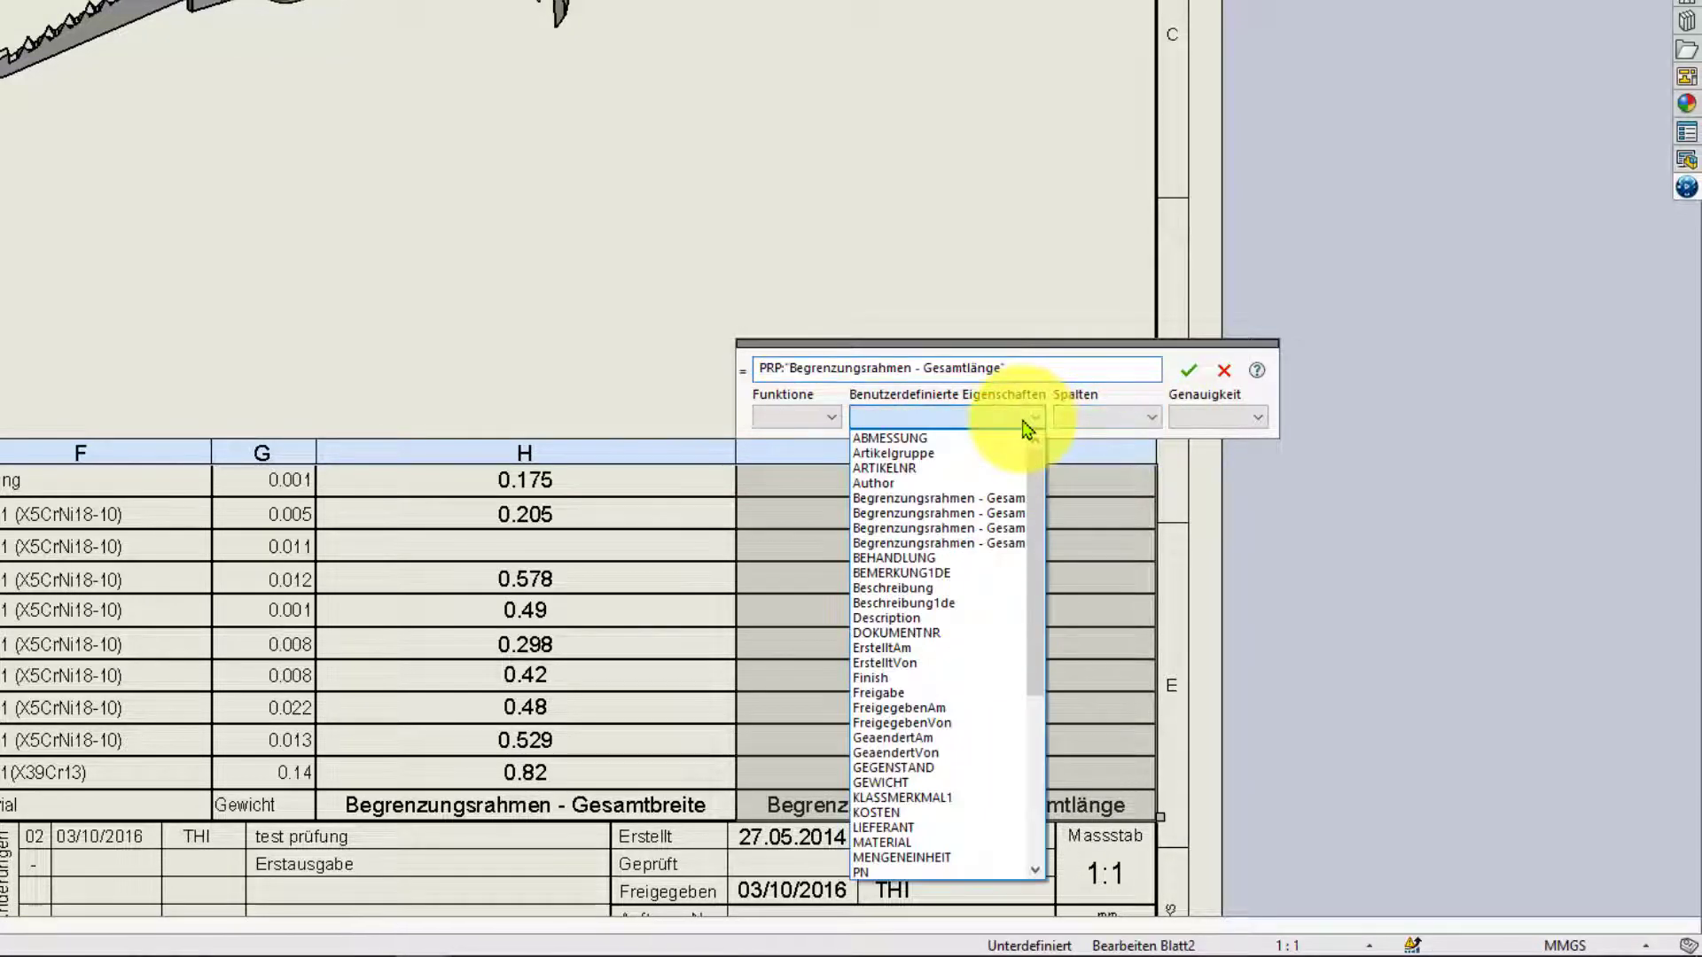
click(1008, 499)
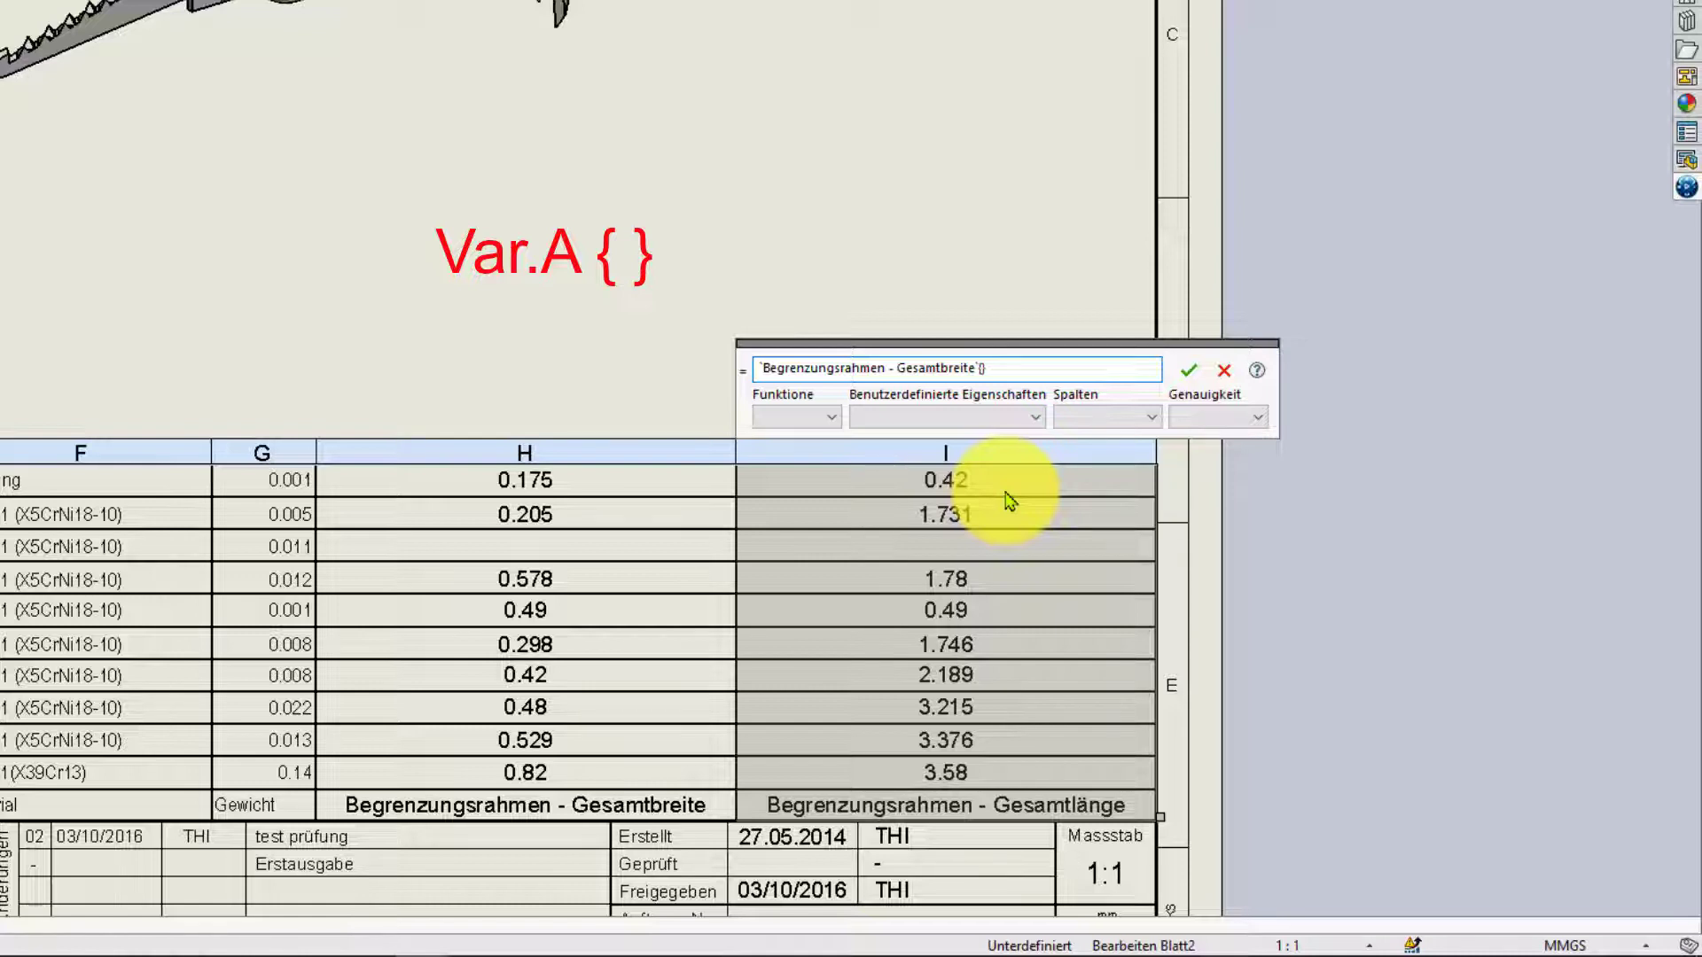
click(979, 417)
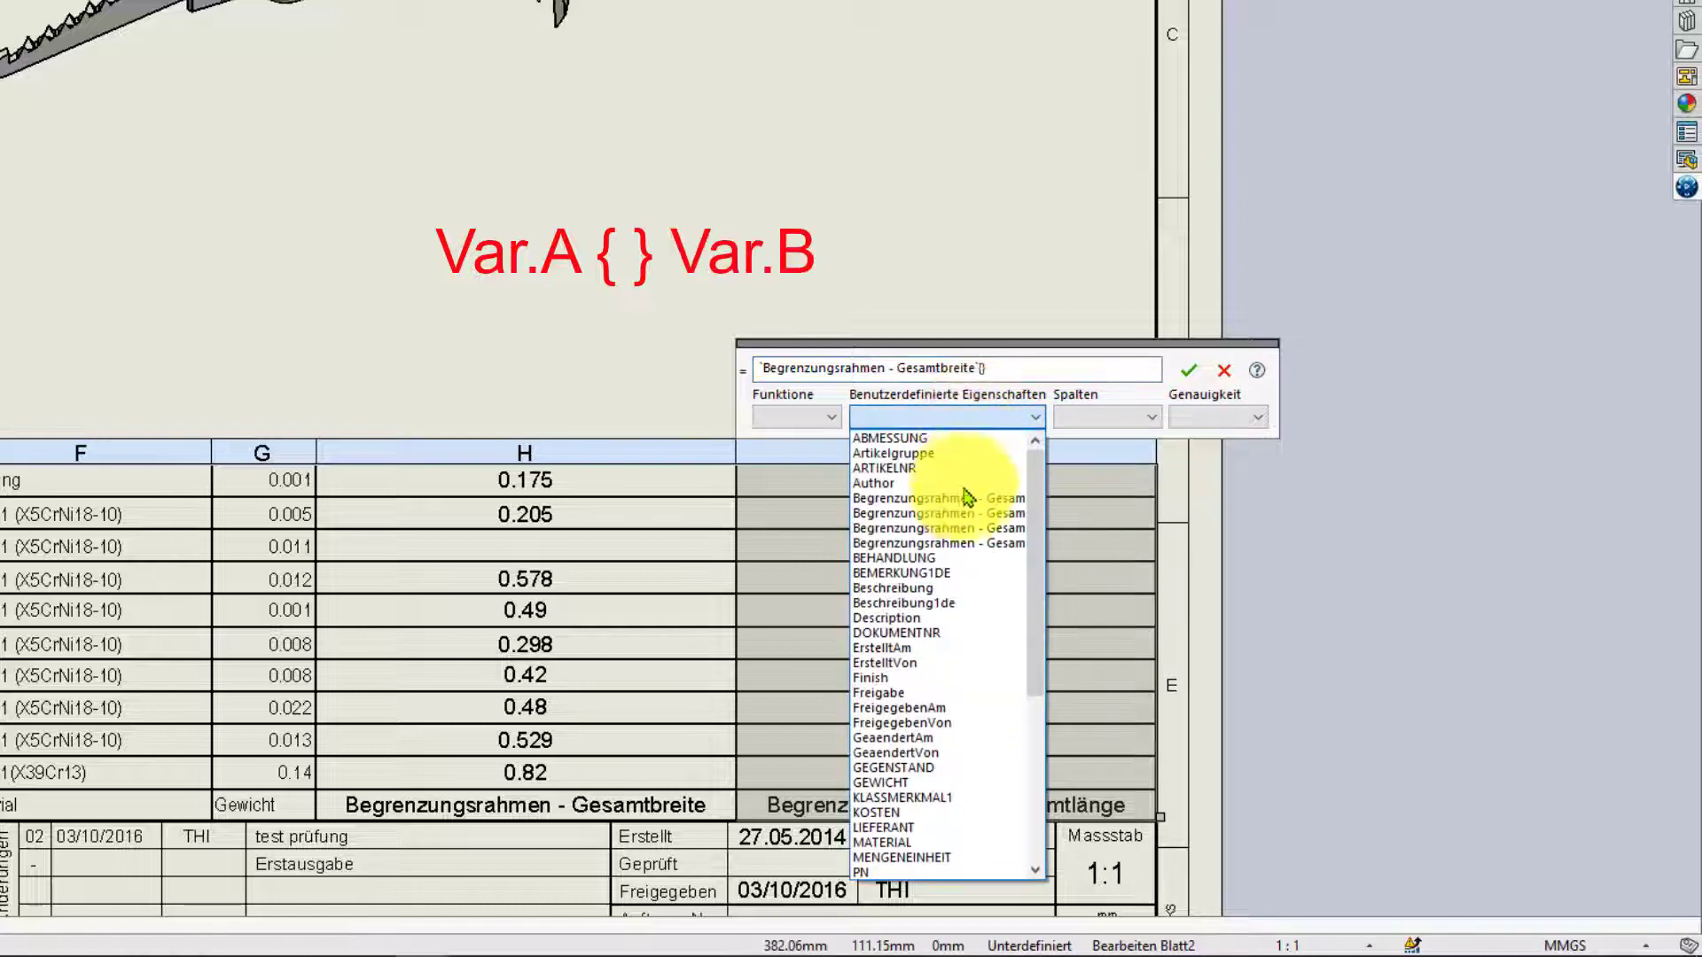
click(960, 514)
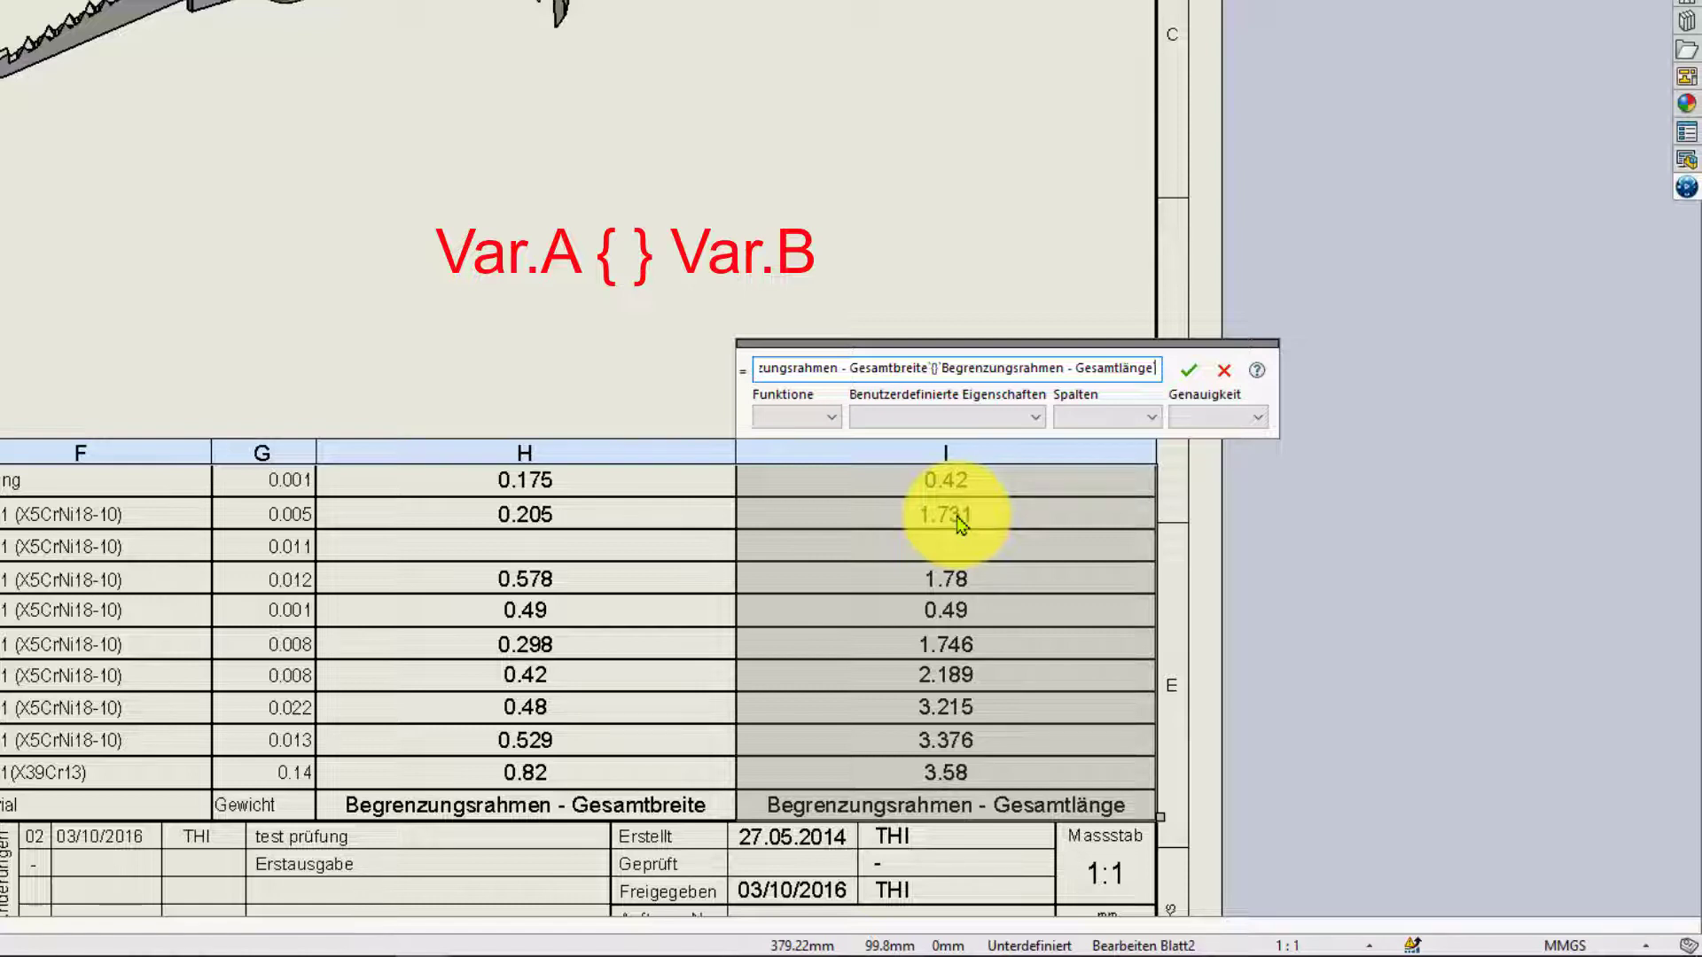
text(`{})
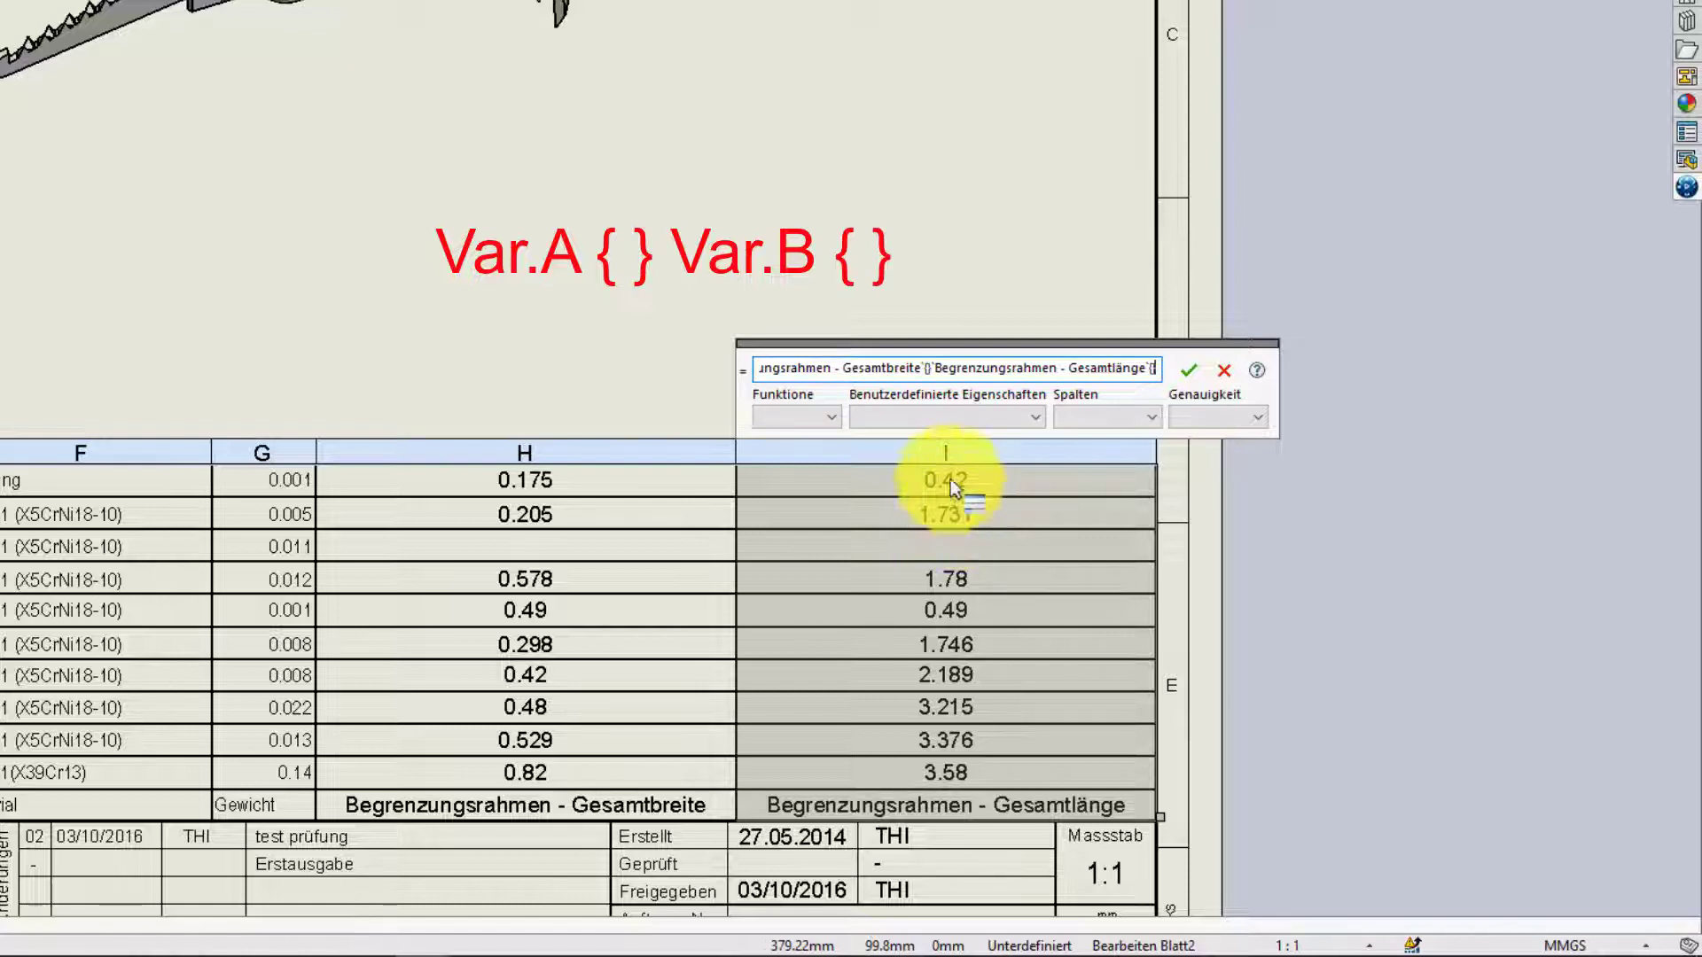
click(934, 416)
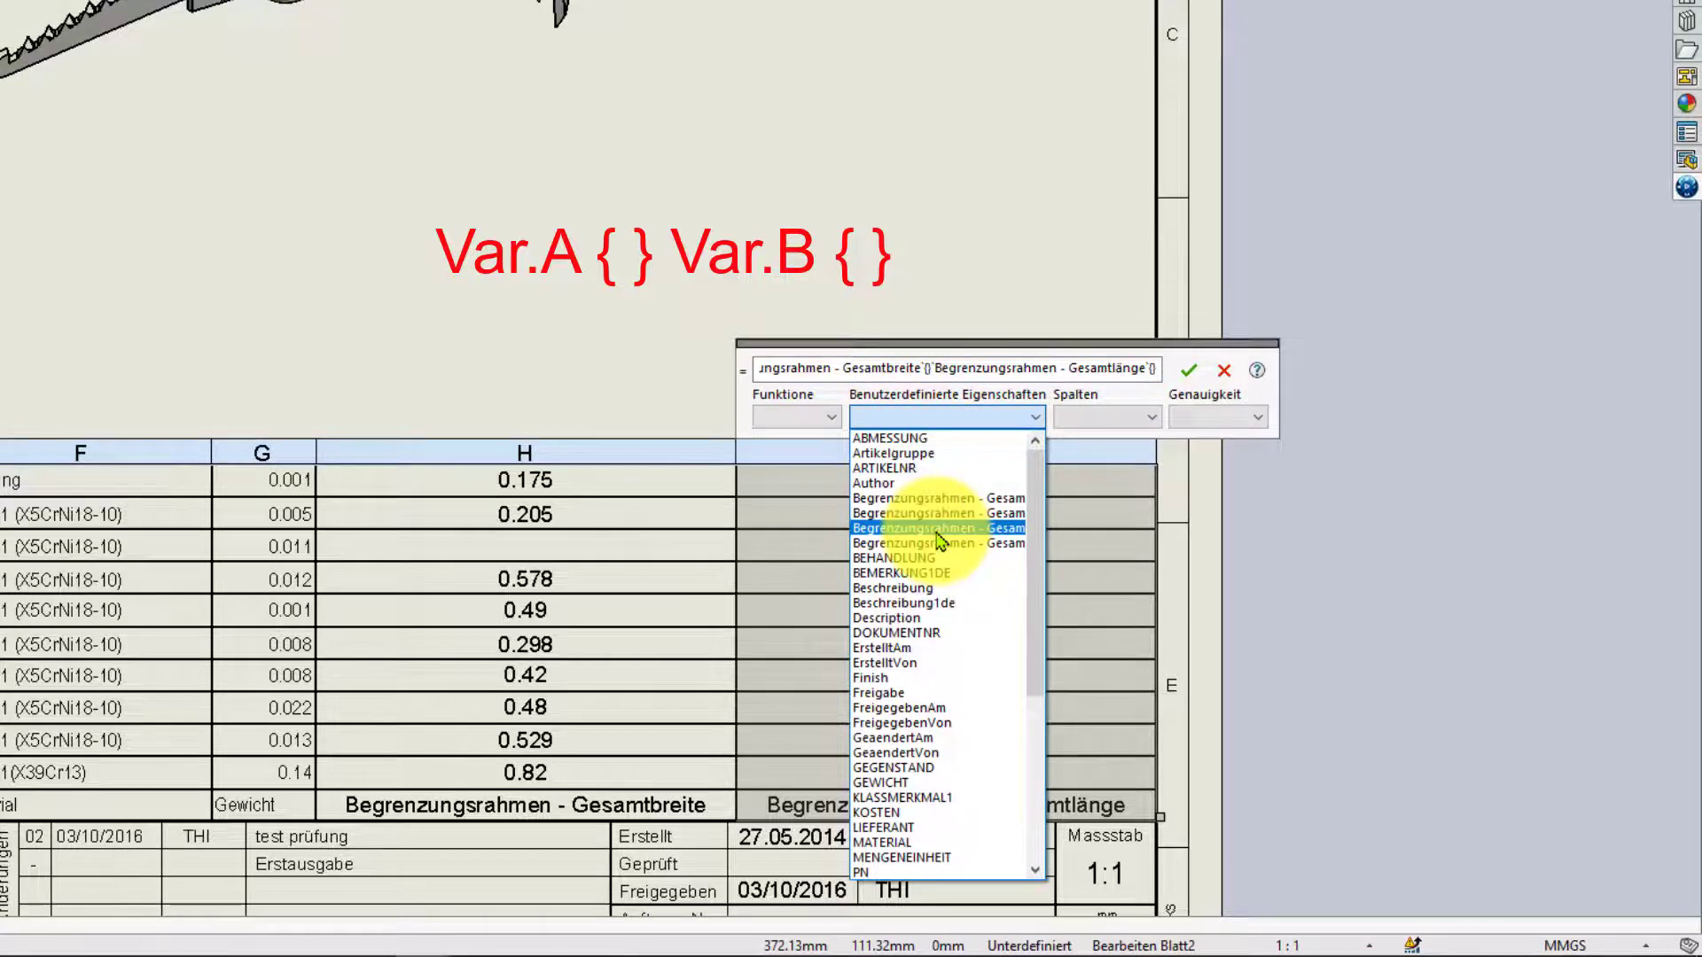
click(940, 539)
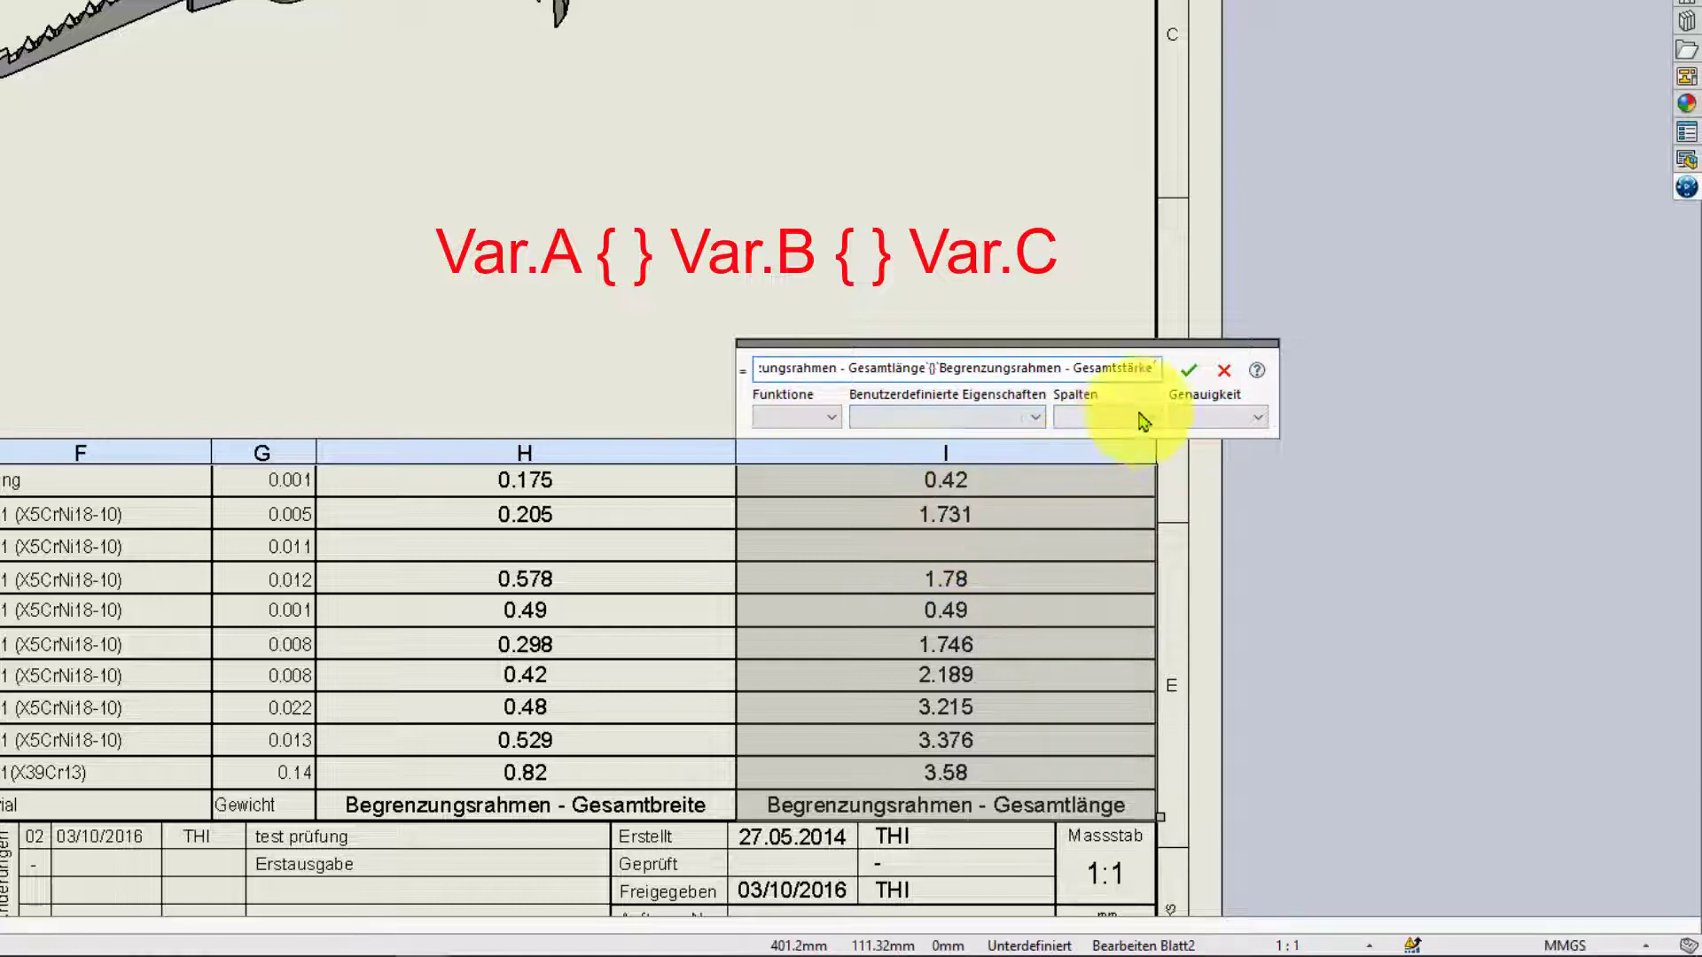
click(1189, 372)
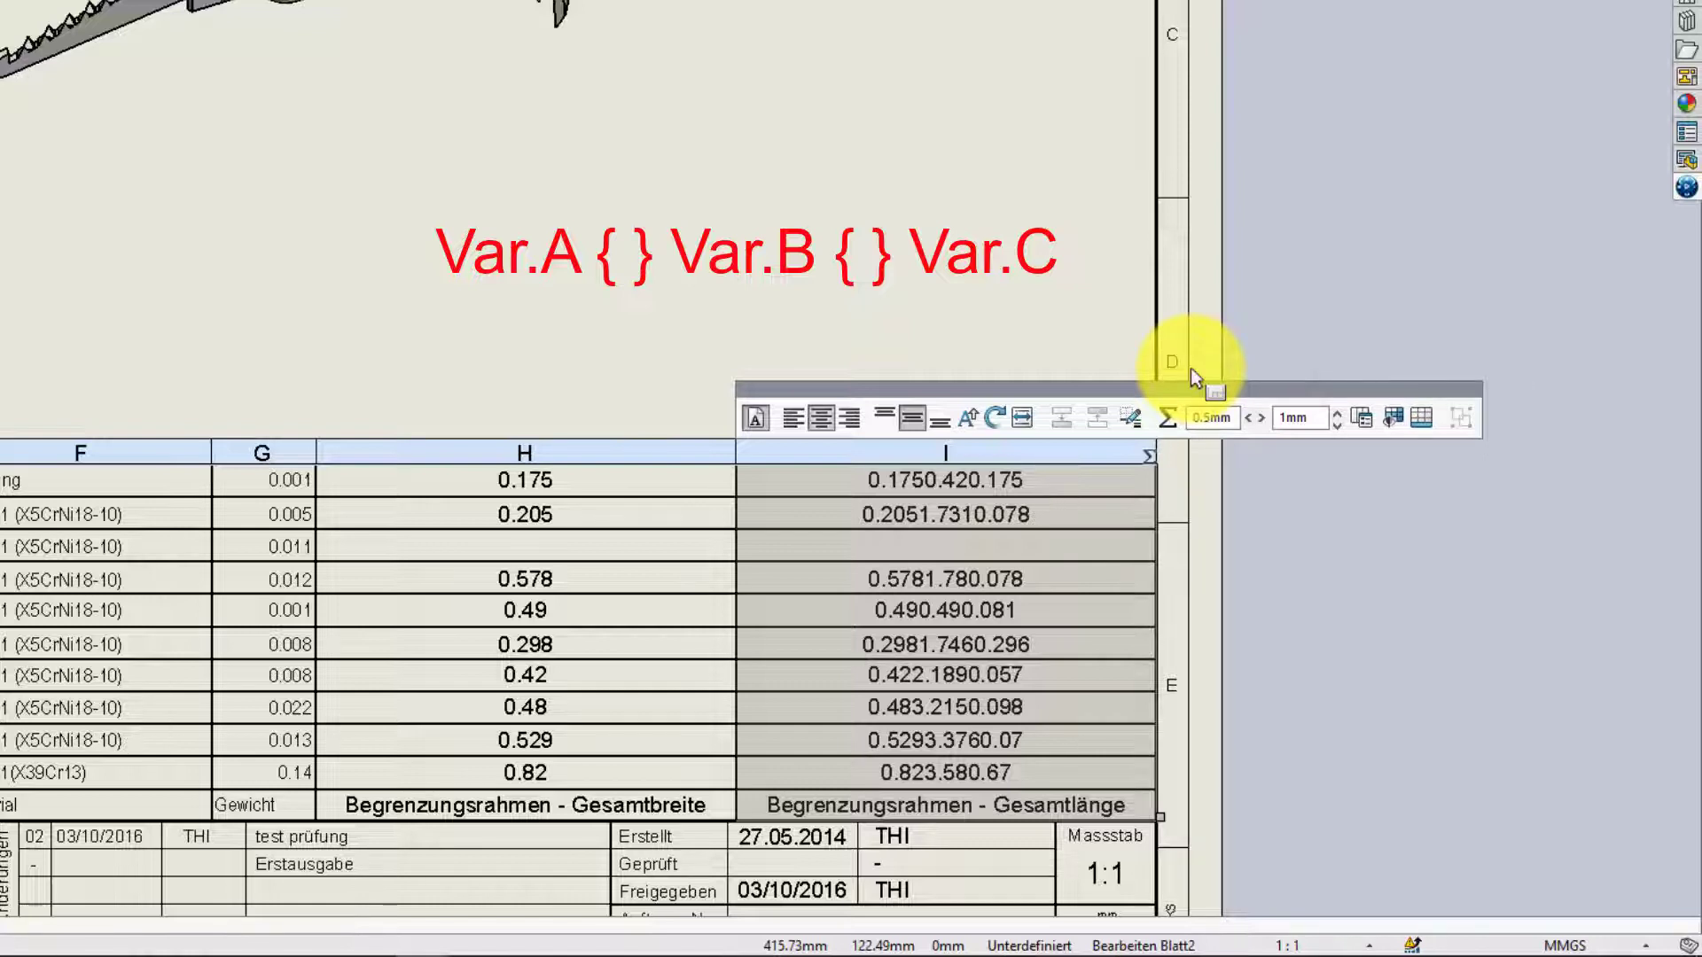
Put ' x ' separators between the three dimension properties in column I's equation
click(1166, 420)
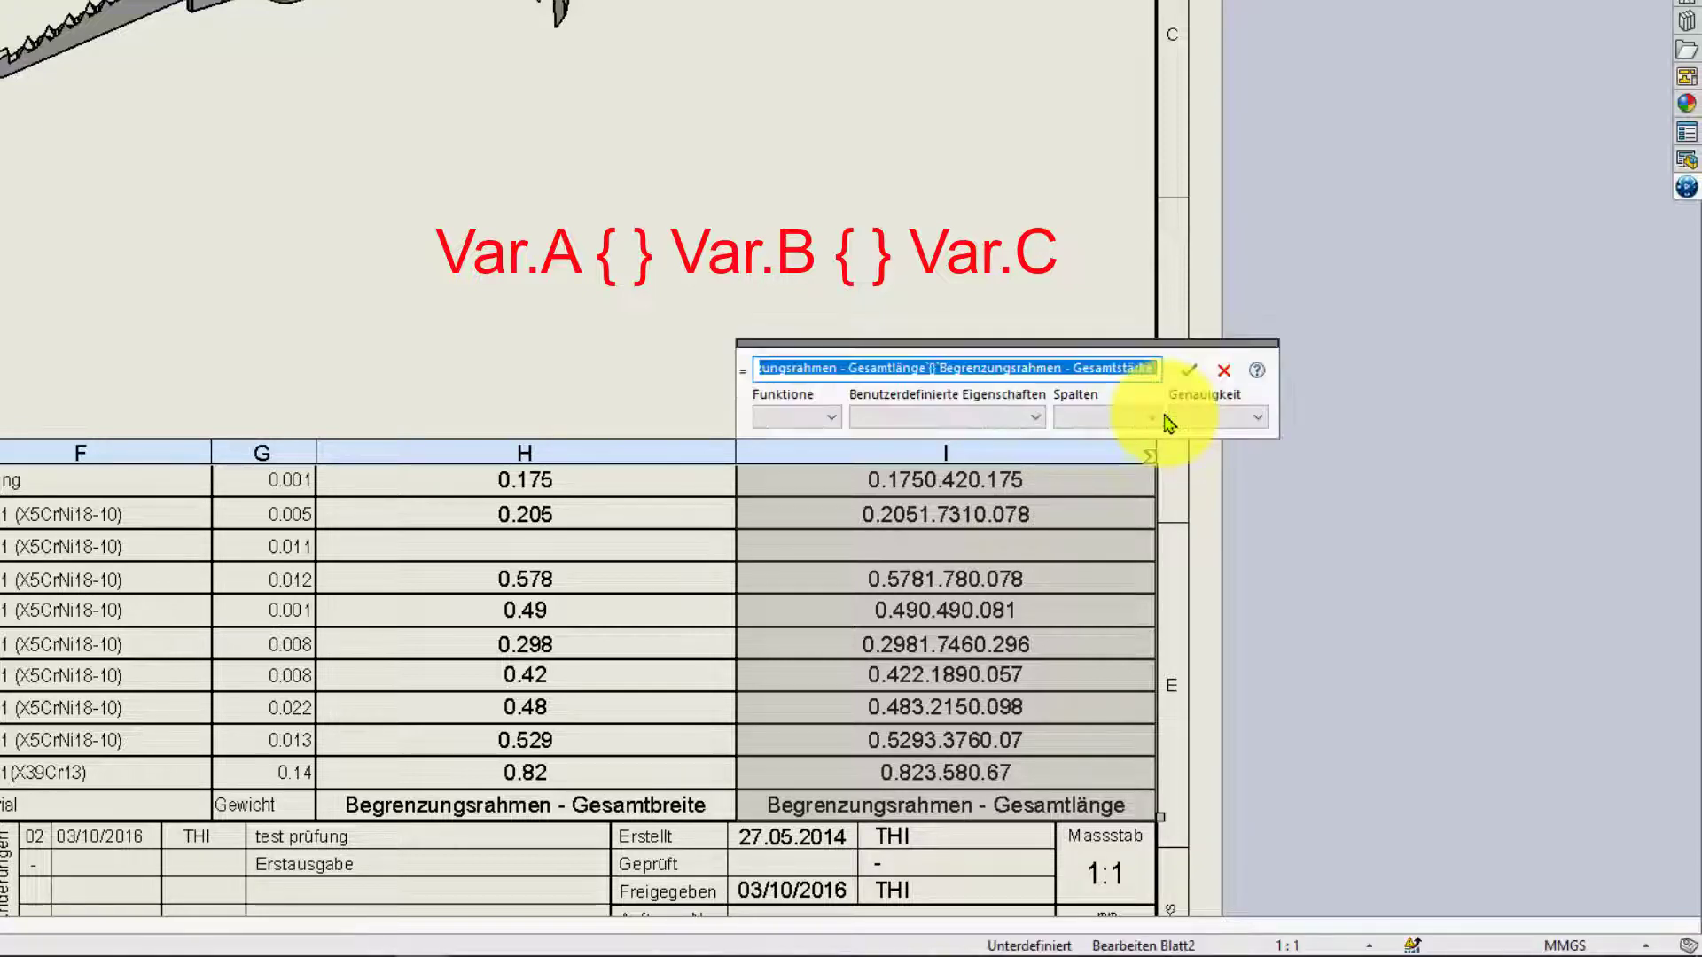
click(936, 366)
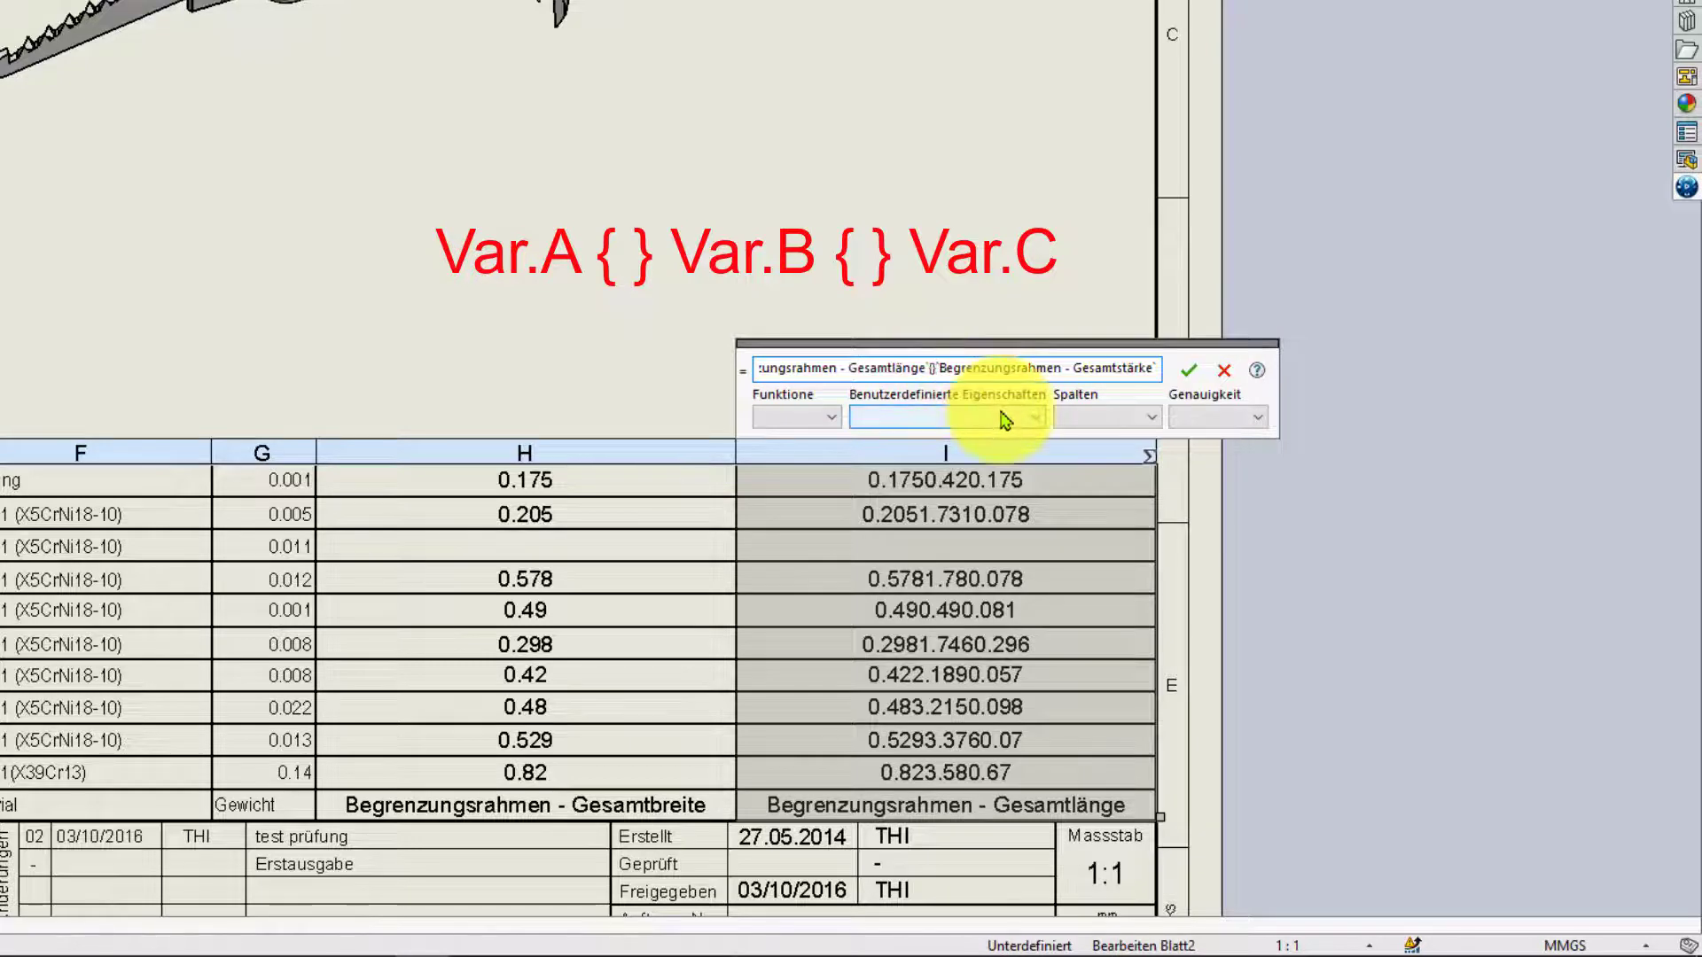
text(" x ")
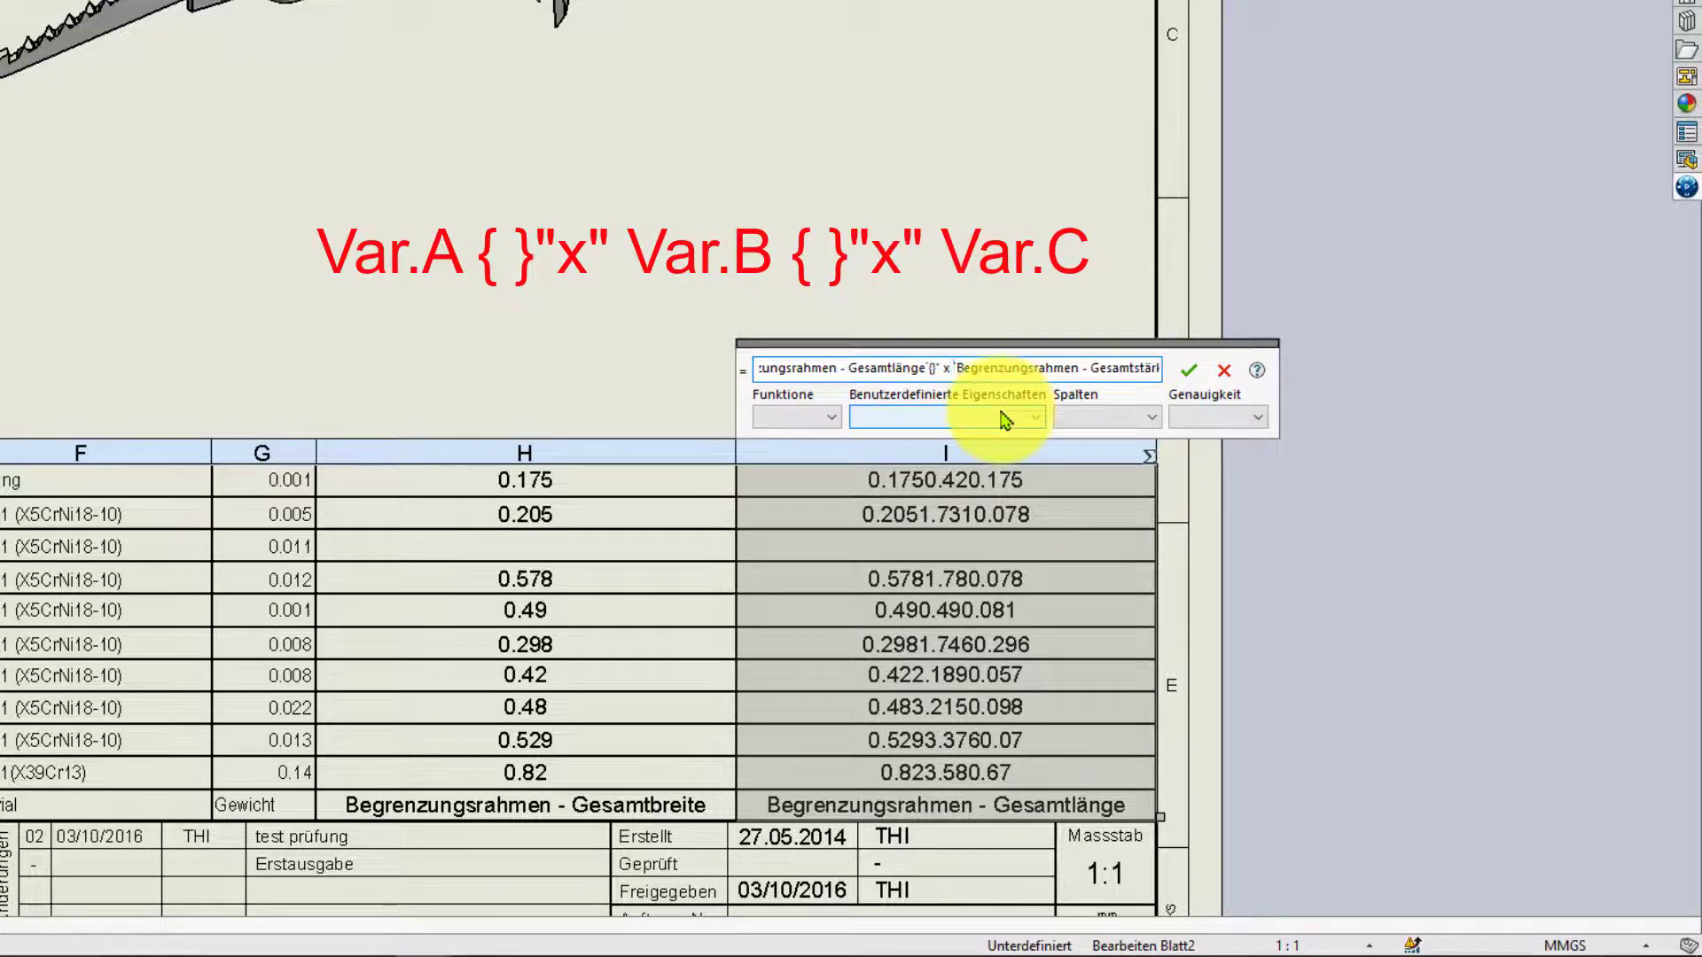
text(")
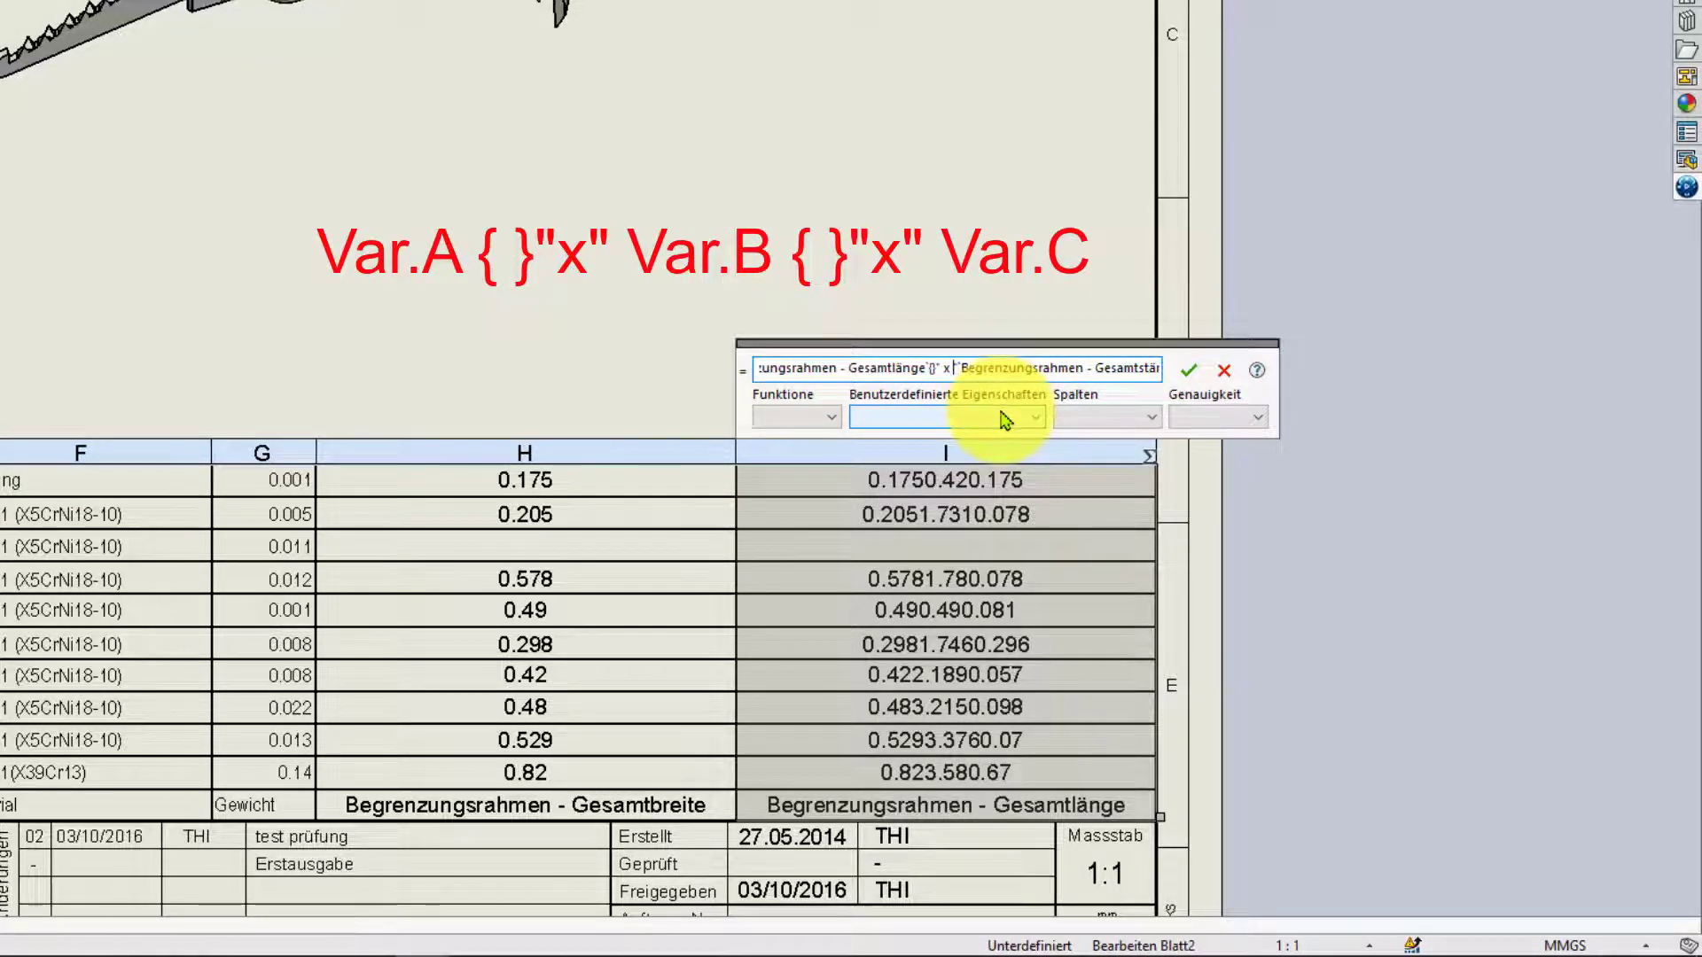
key(Left)
key(Left)
key(Left)
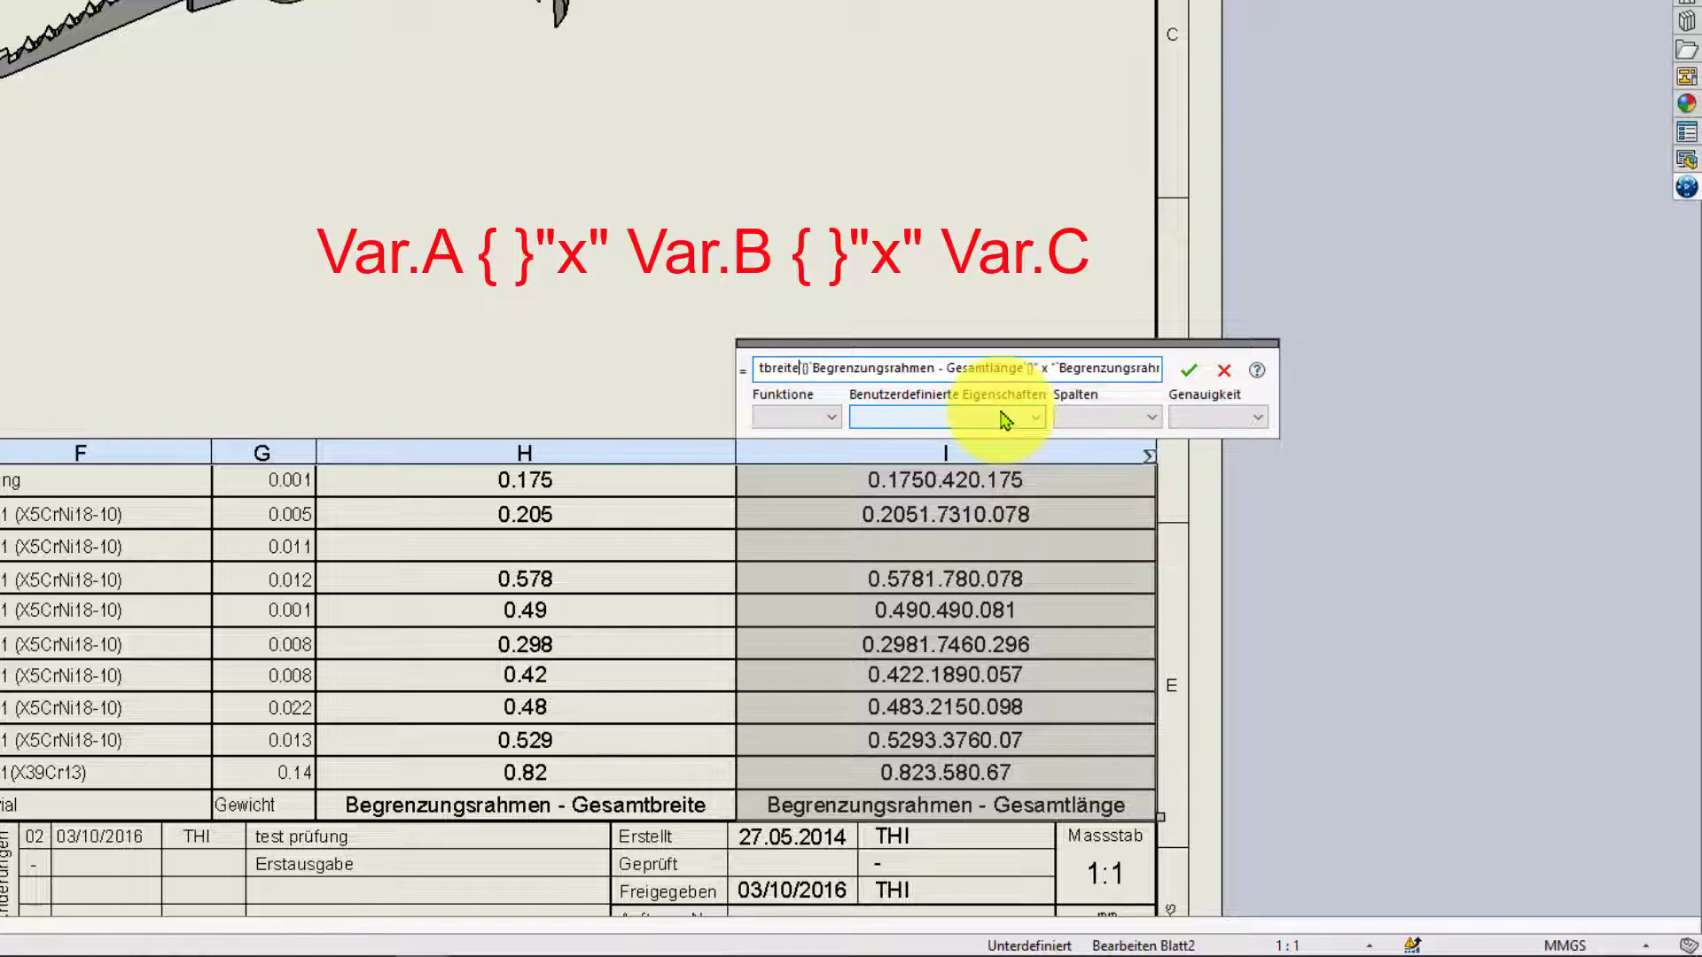
text(@ x @)
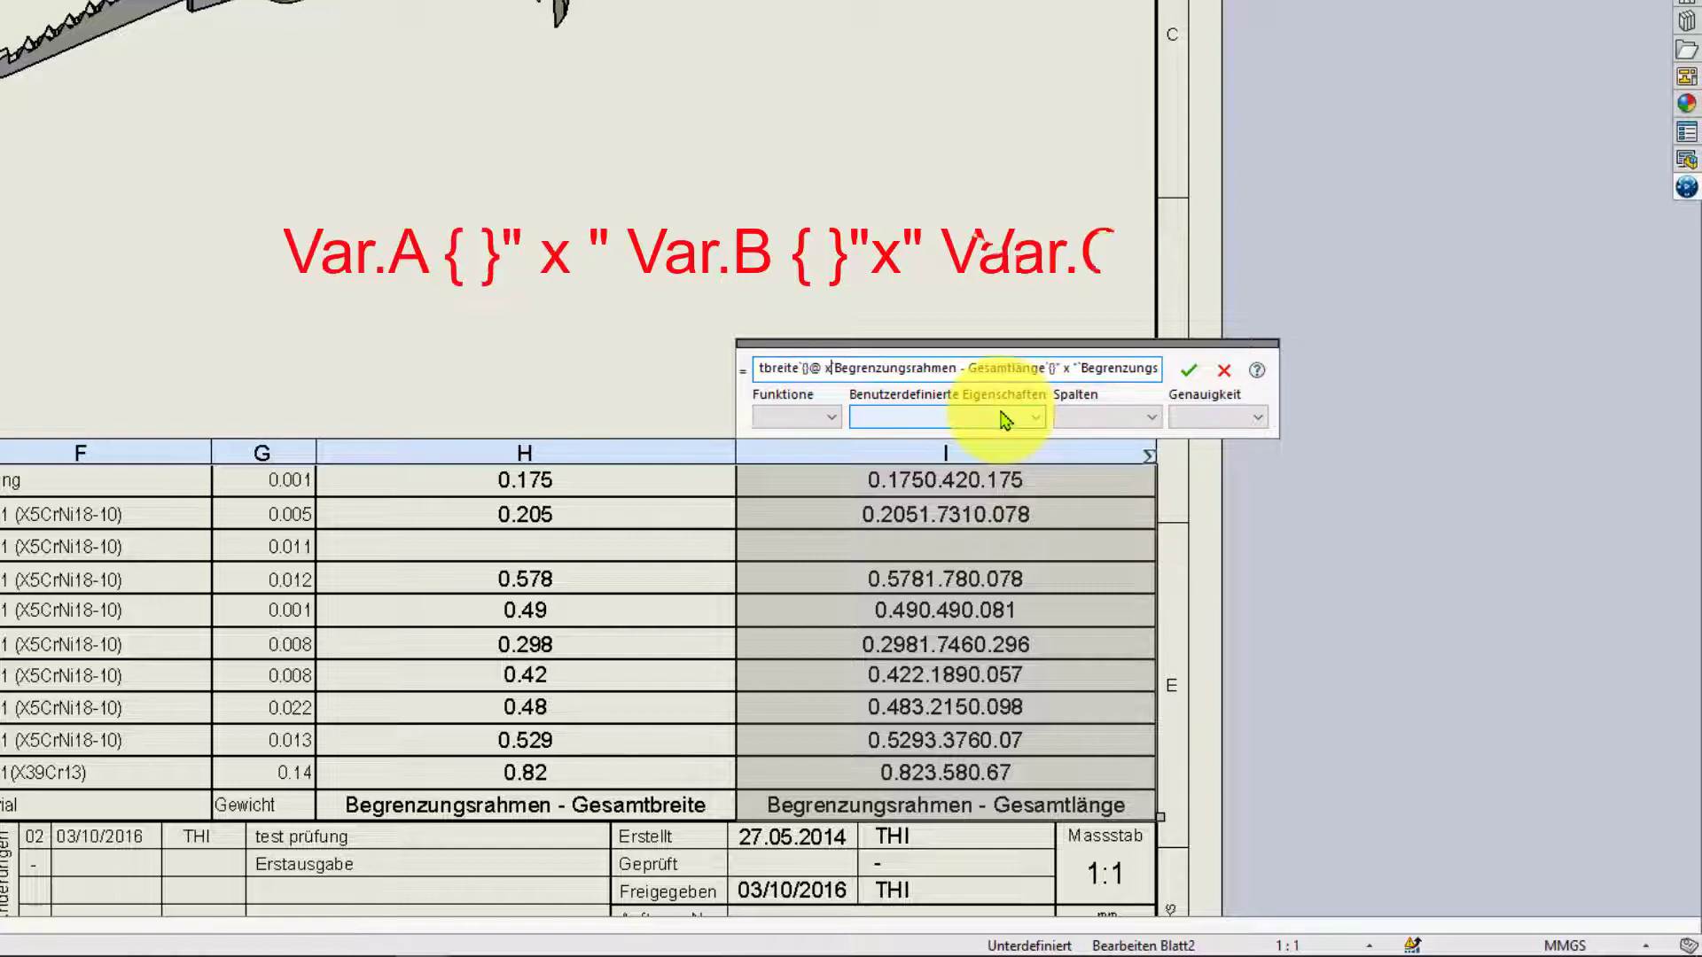
key(BackSpace)
key(BackSpace)
key(BackSpace)
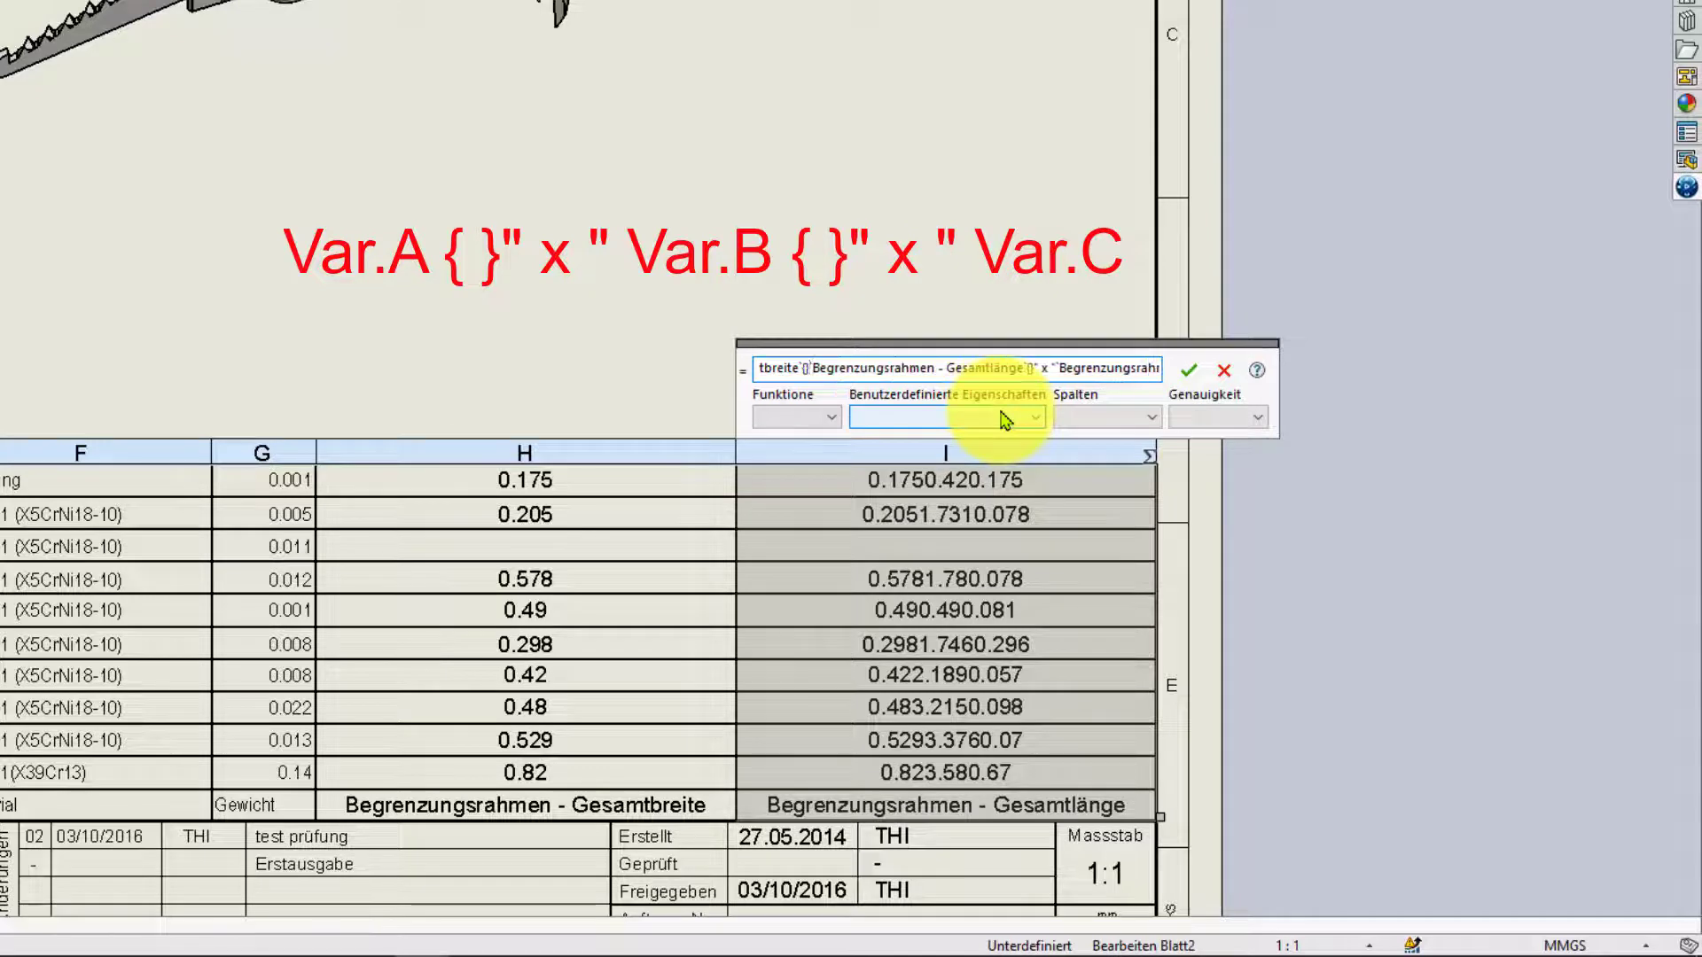
text(" x ")
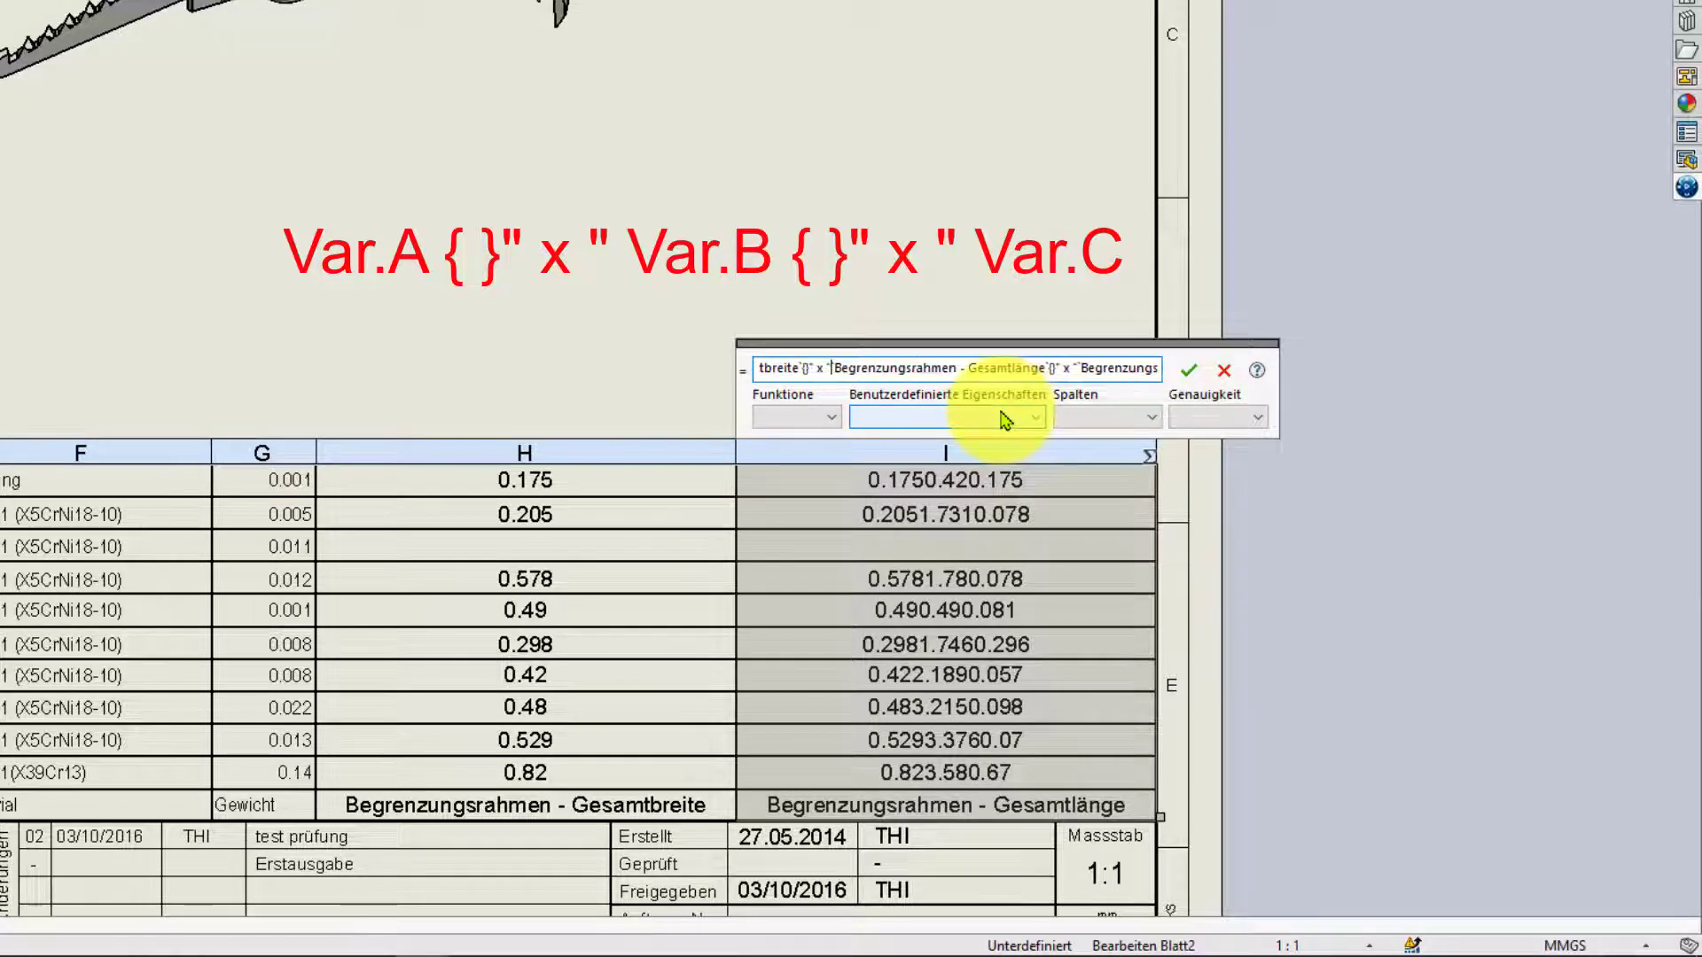
click(1188, 369)
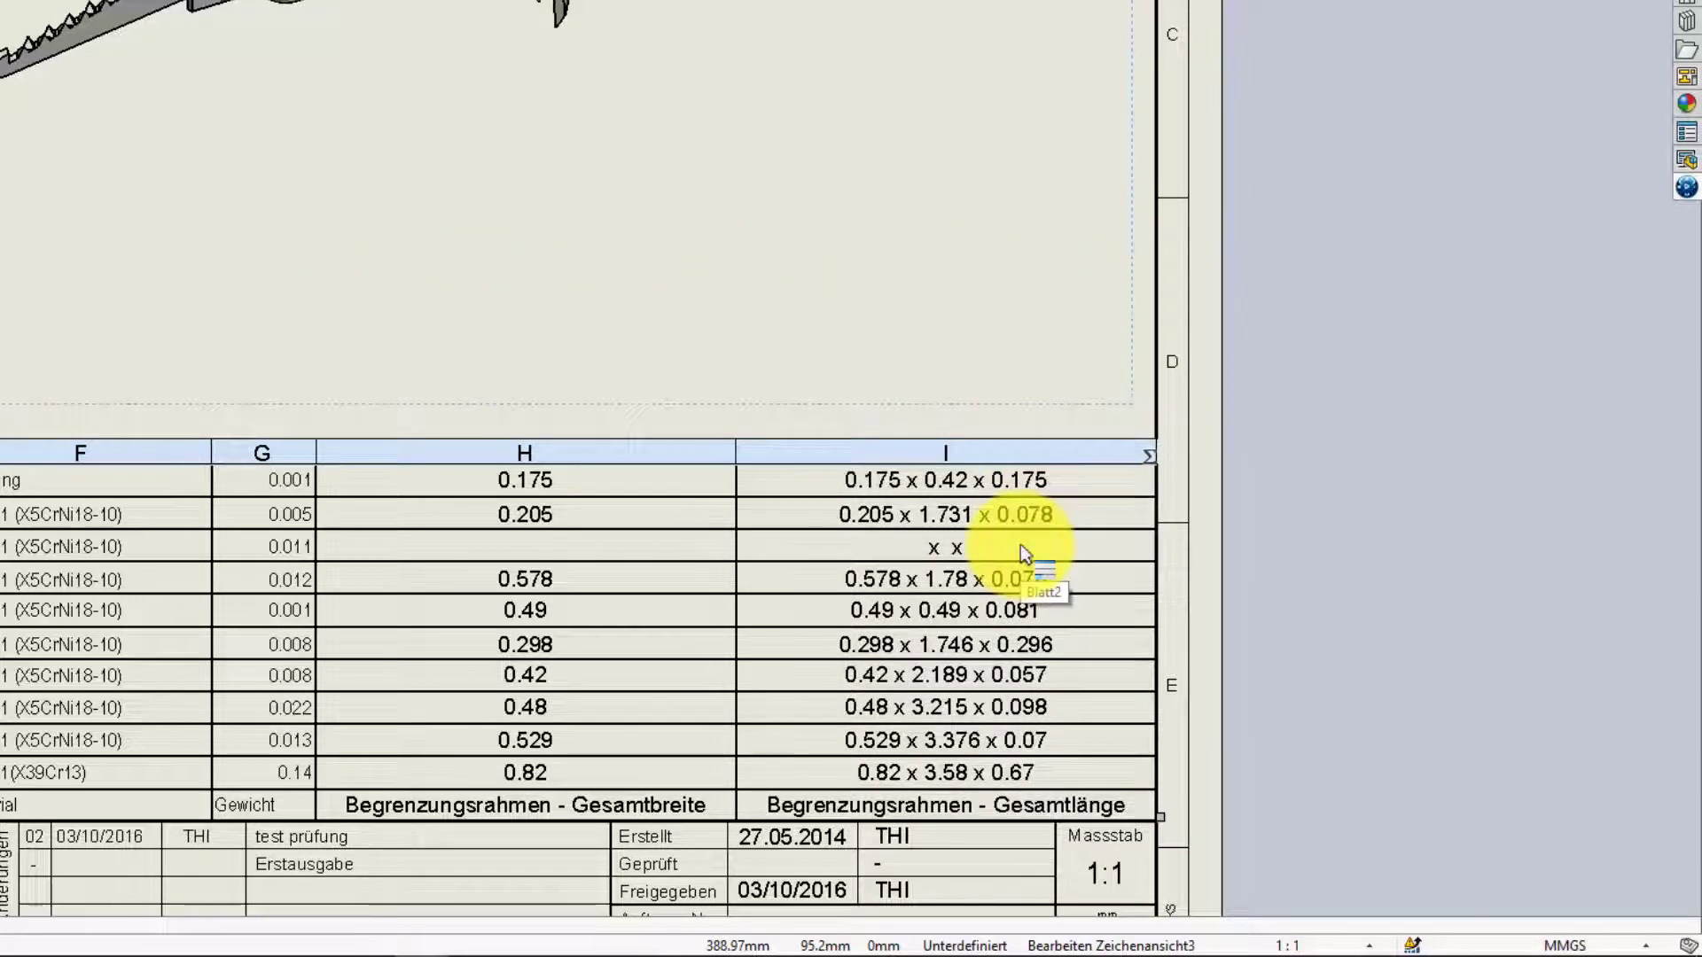
right_click(1019, 544)
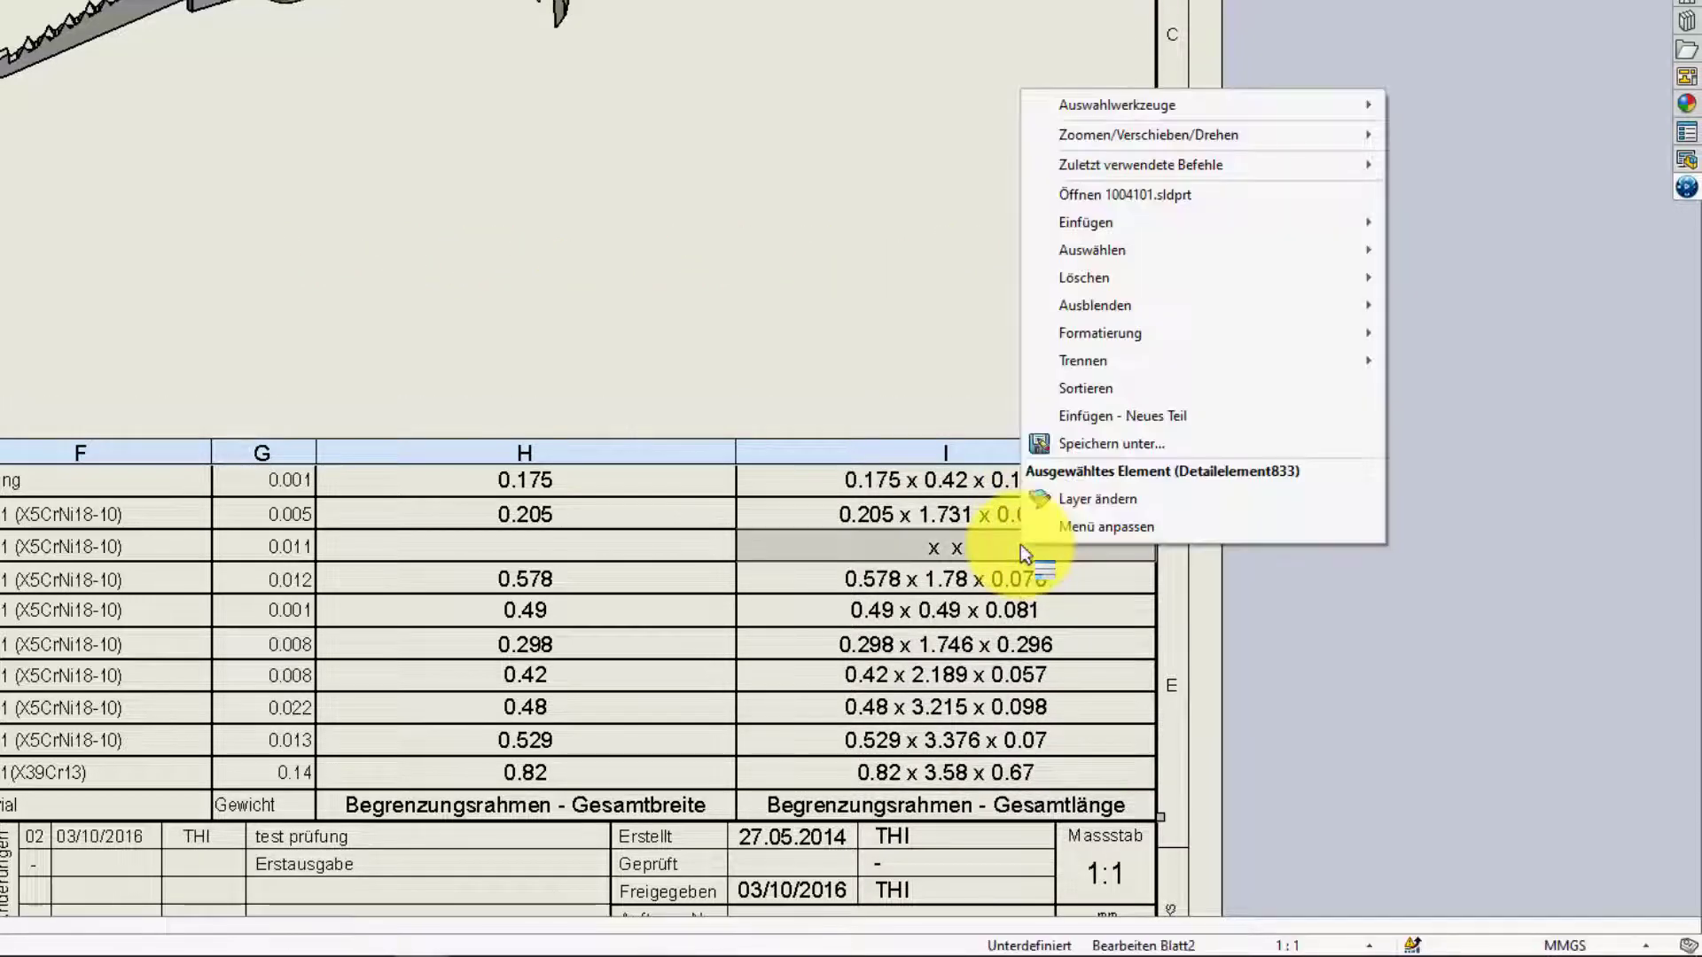
Open part 1004101 from the BOM and inspect its file properties
click(1080, 196)
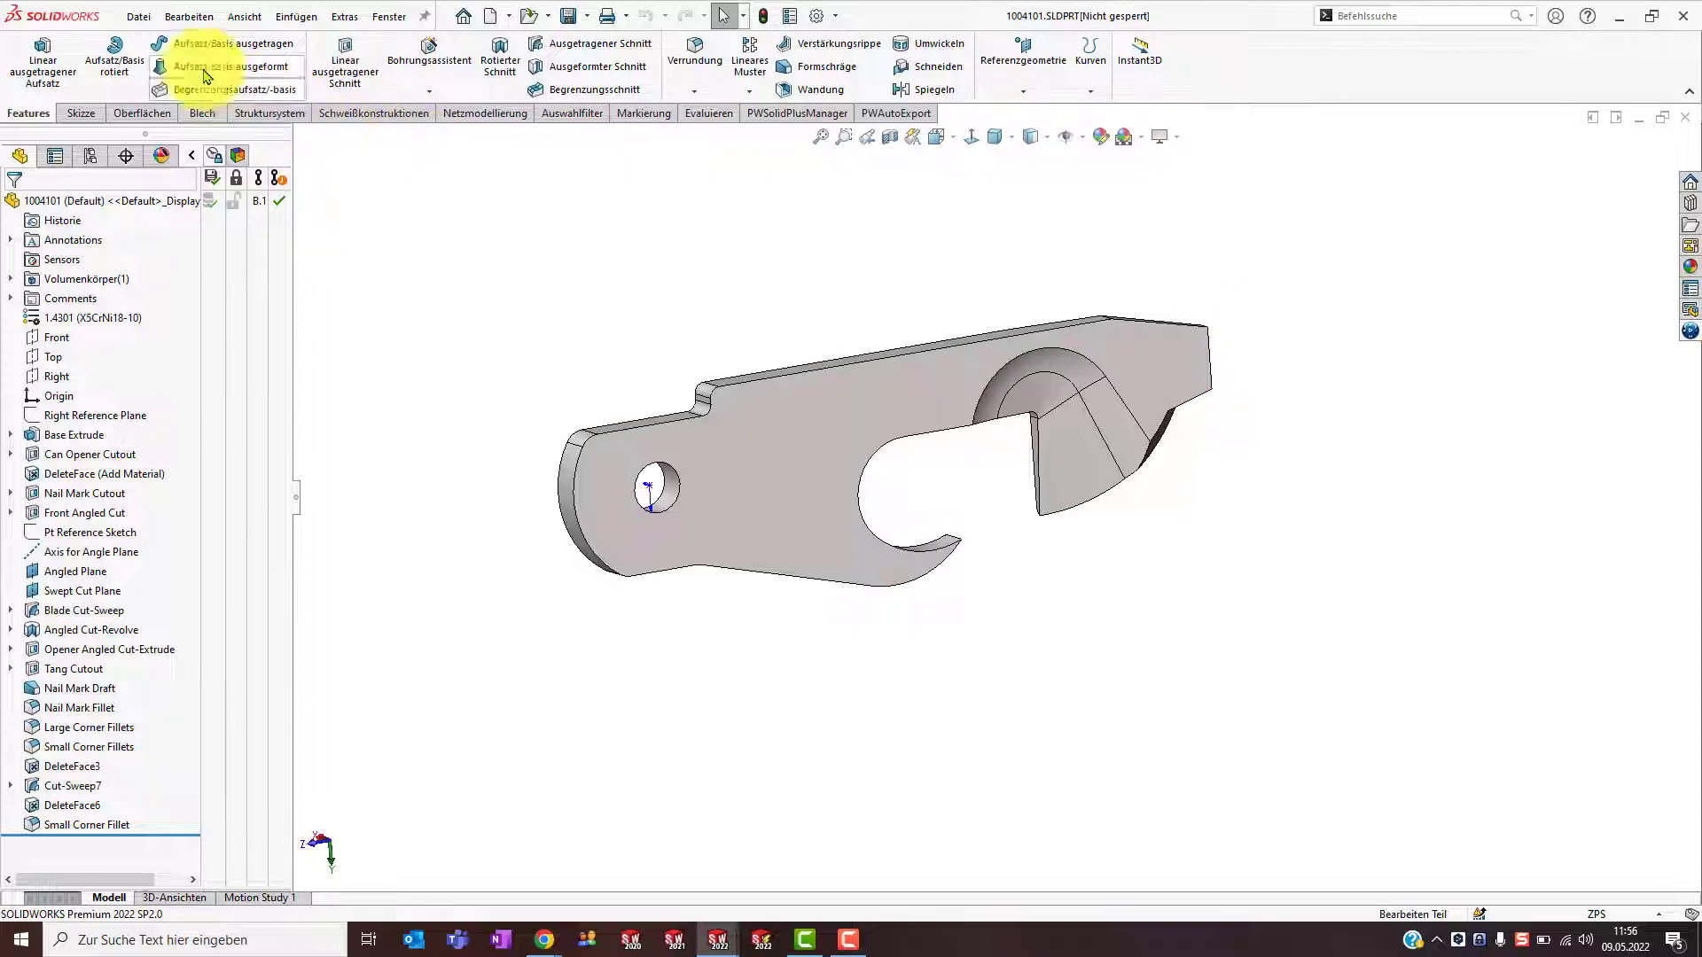
click(156, 18)
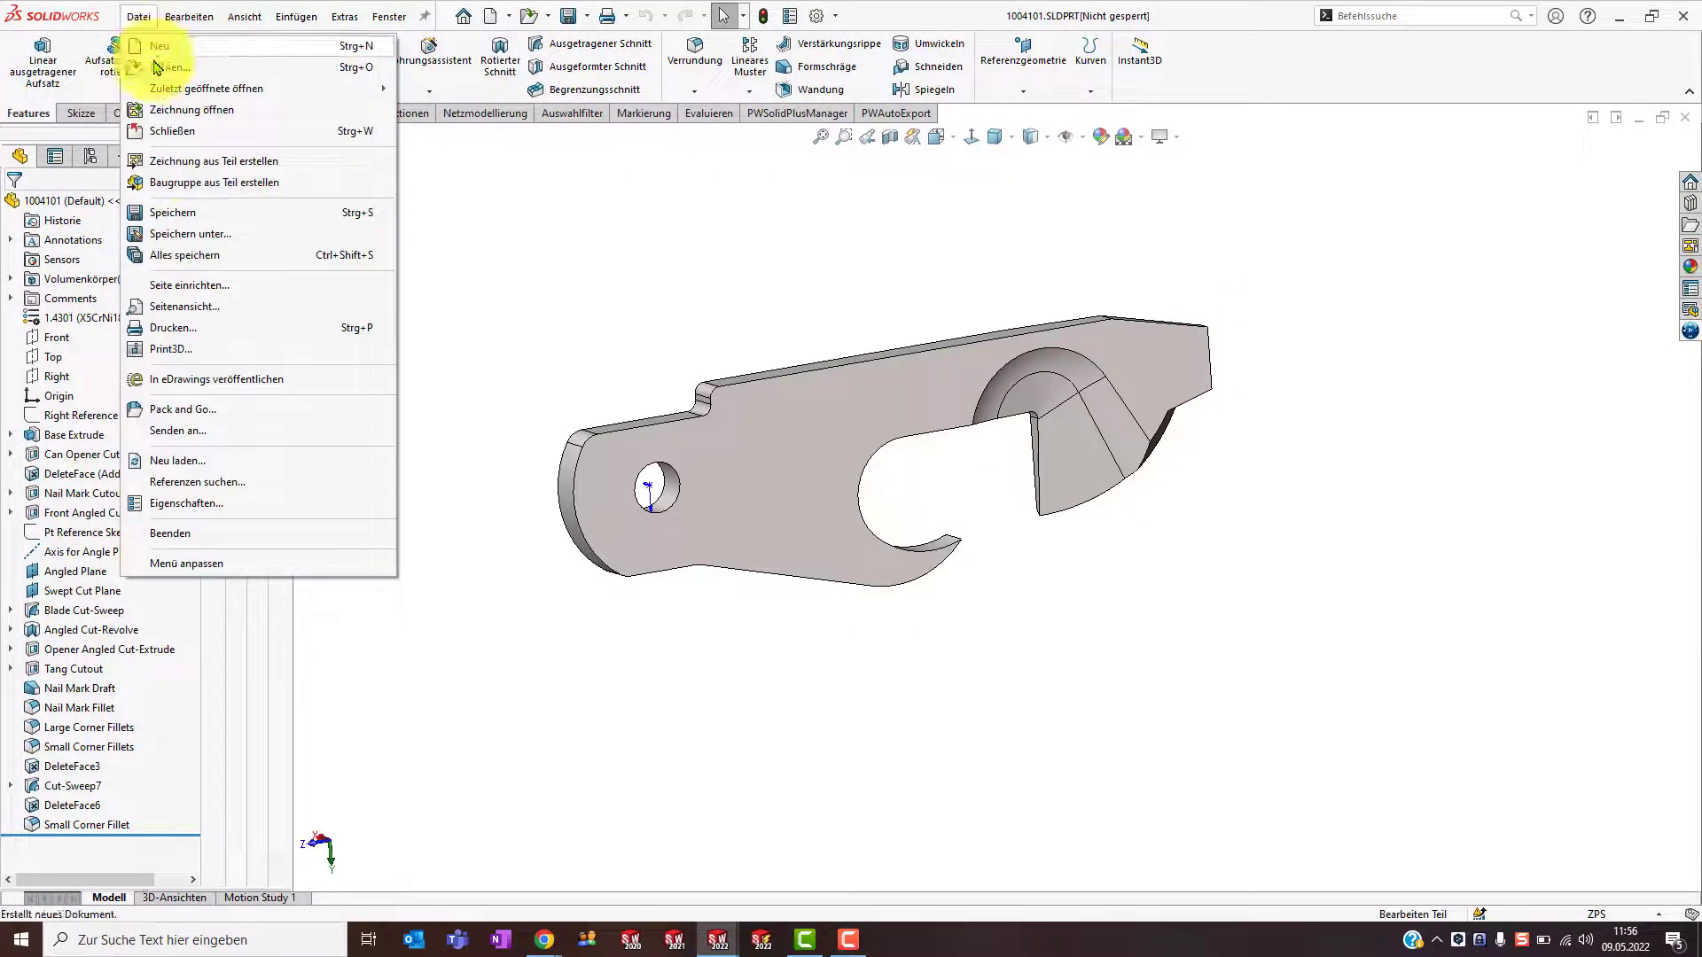
click(199, 503)
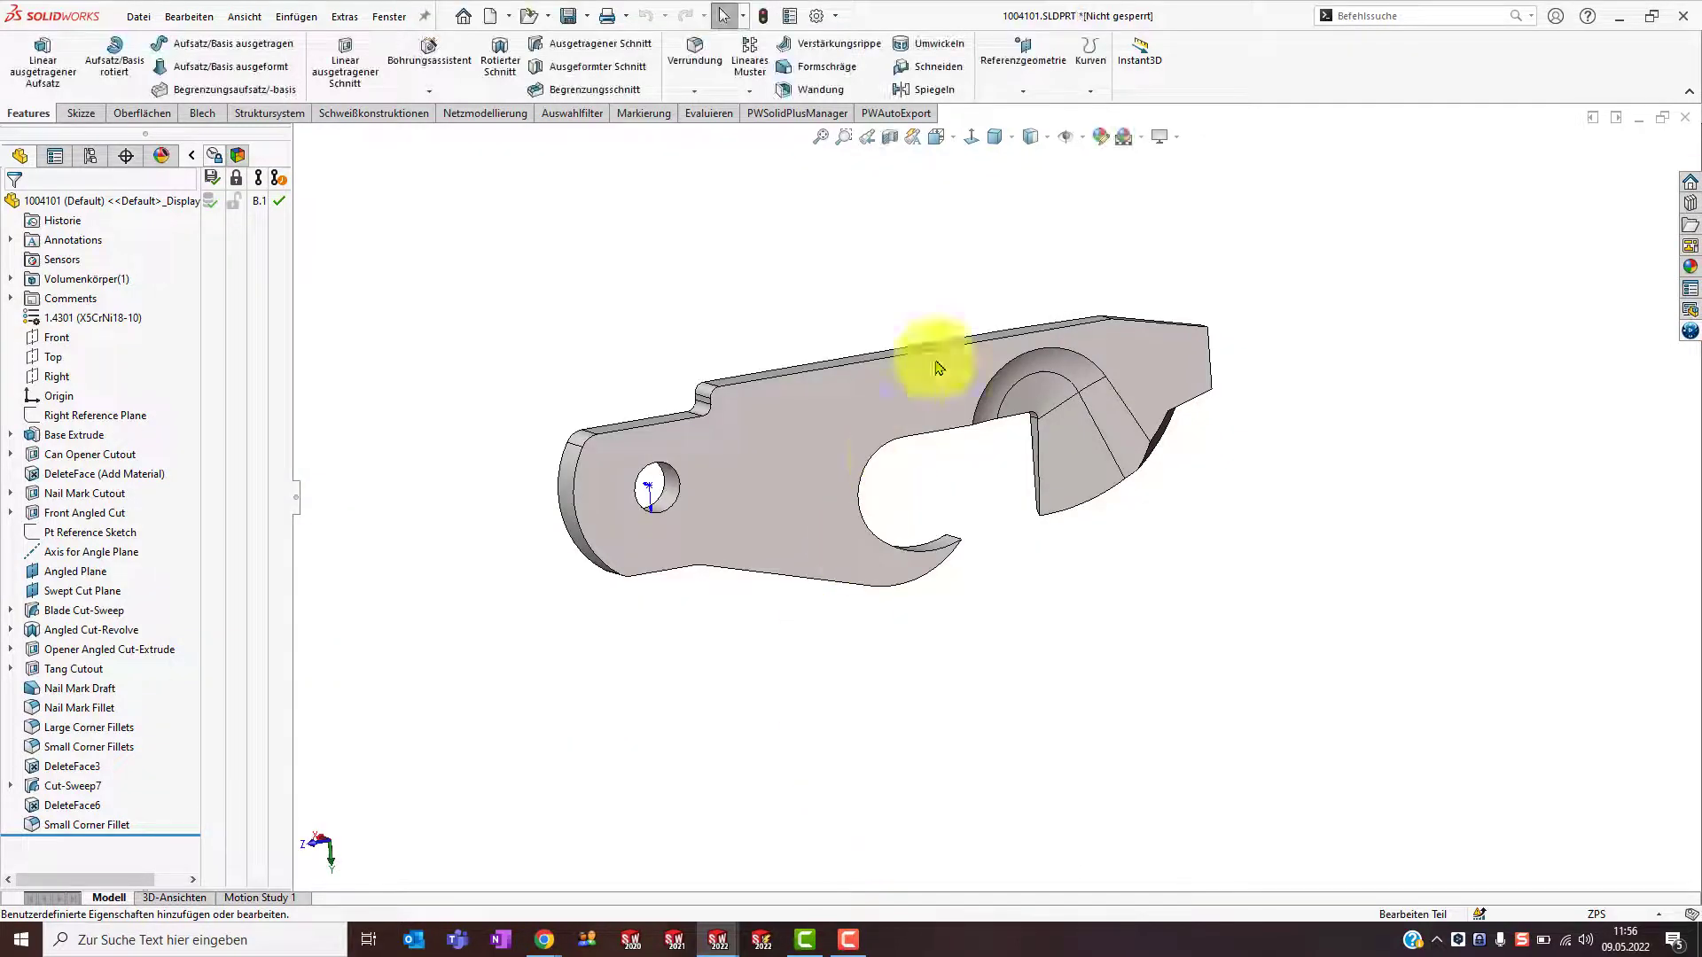
Add a bounding box to 1004101, giving length 1.76, width 0.559, thickness 0.078
click(1027, 89)
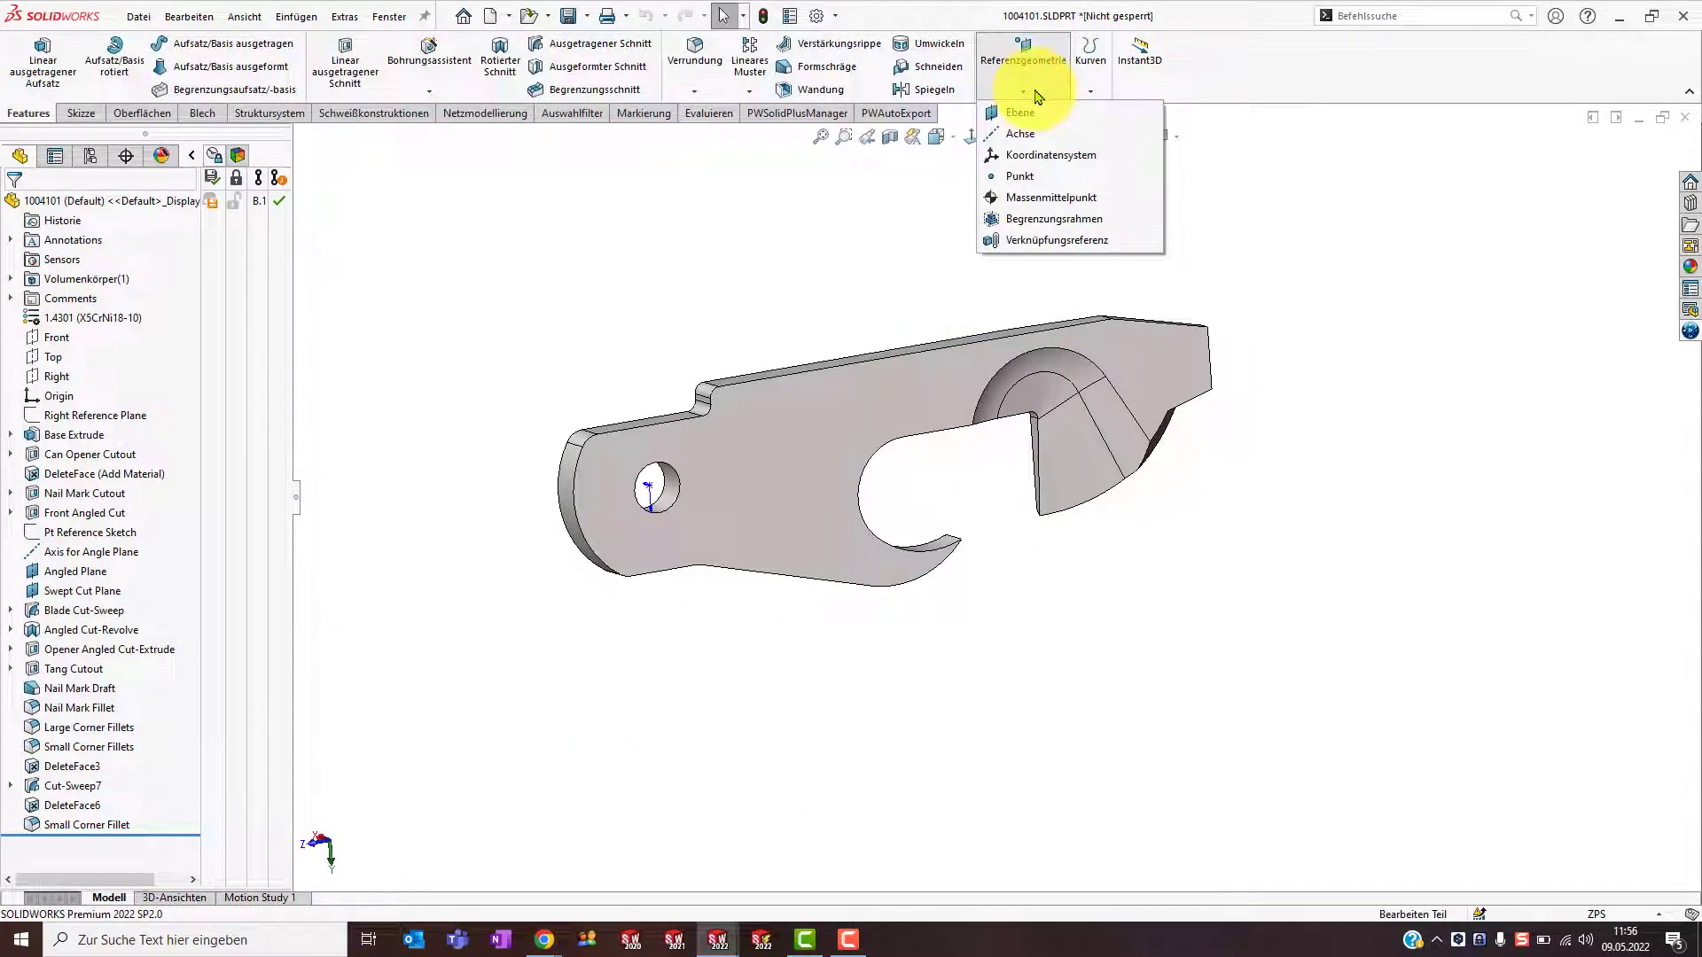
click(1047, 225)
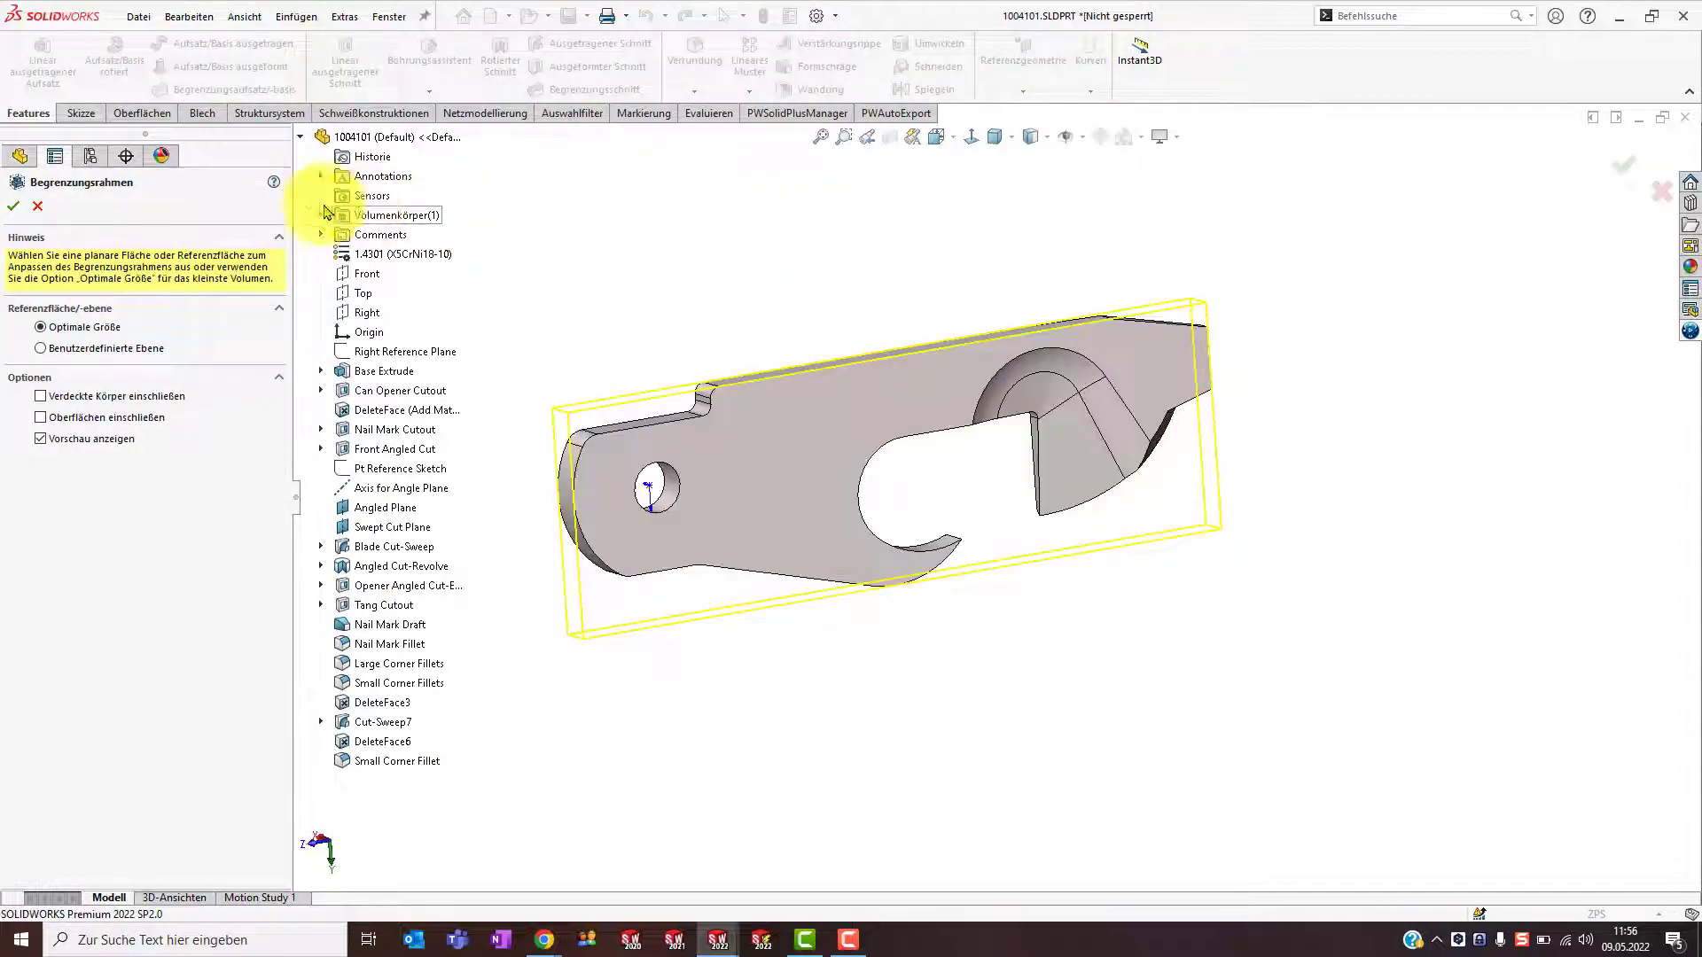
click(20, 209)
click(138, 16)
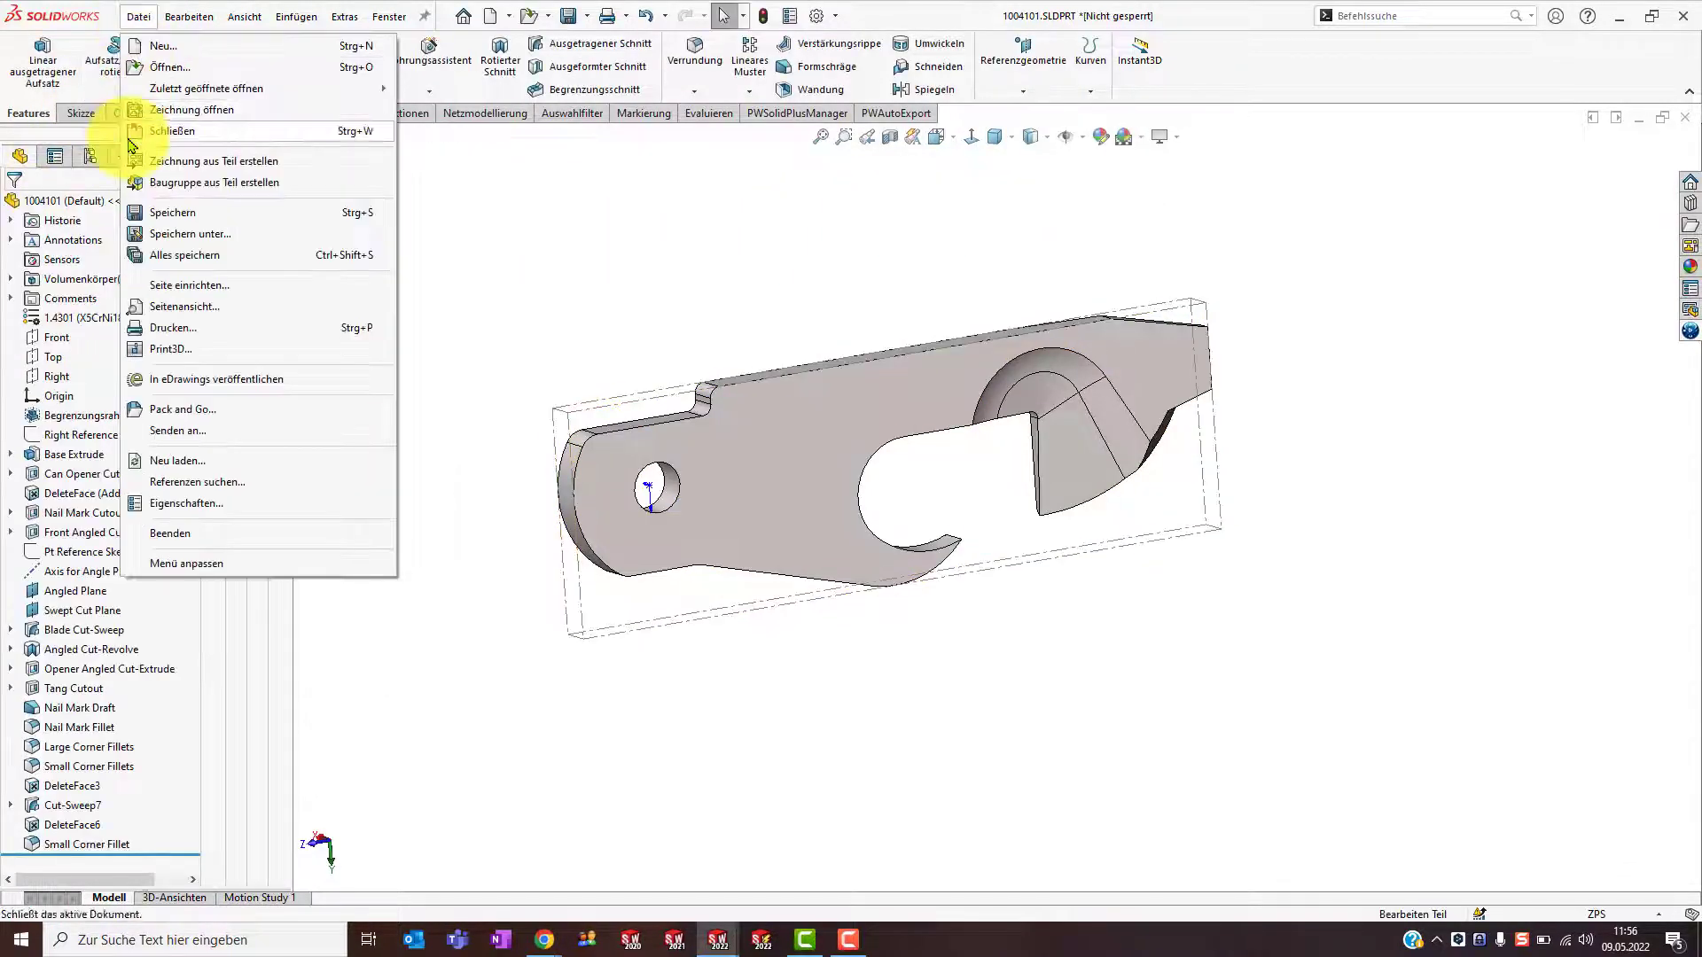
click(161, 504)
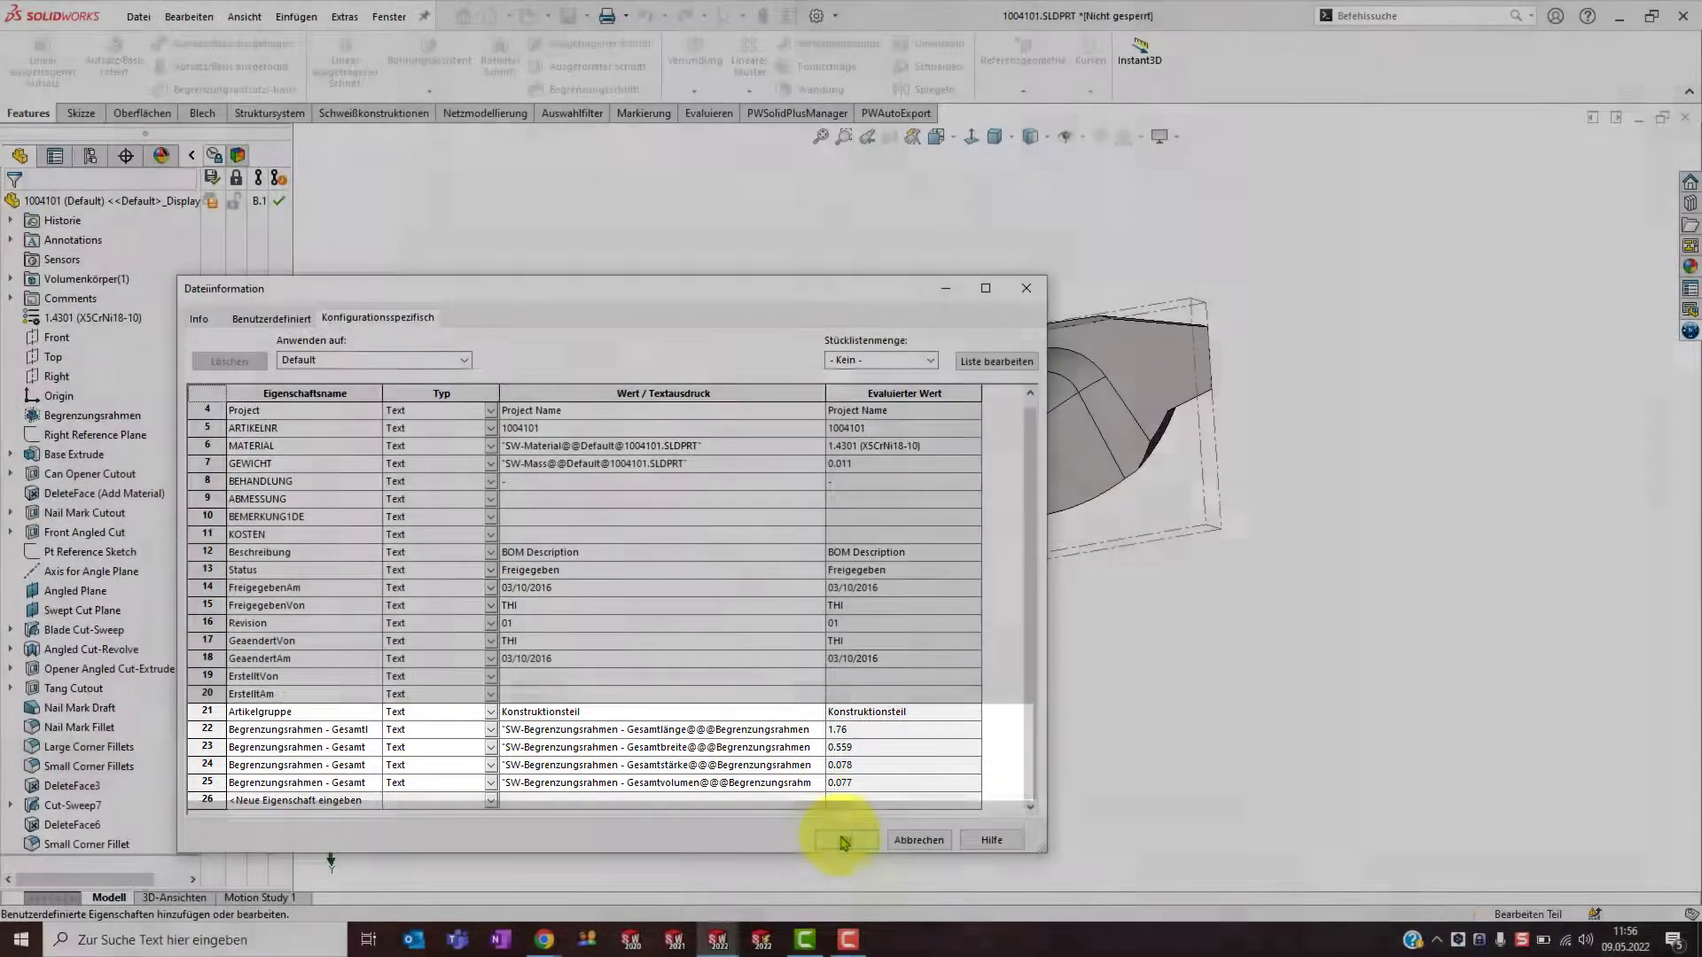
click(843, 840)
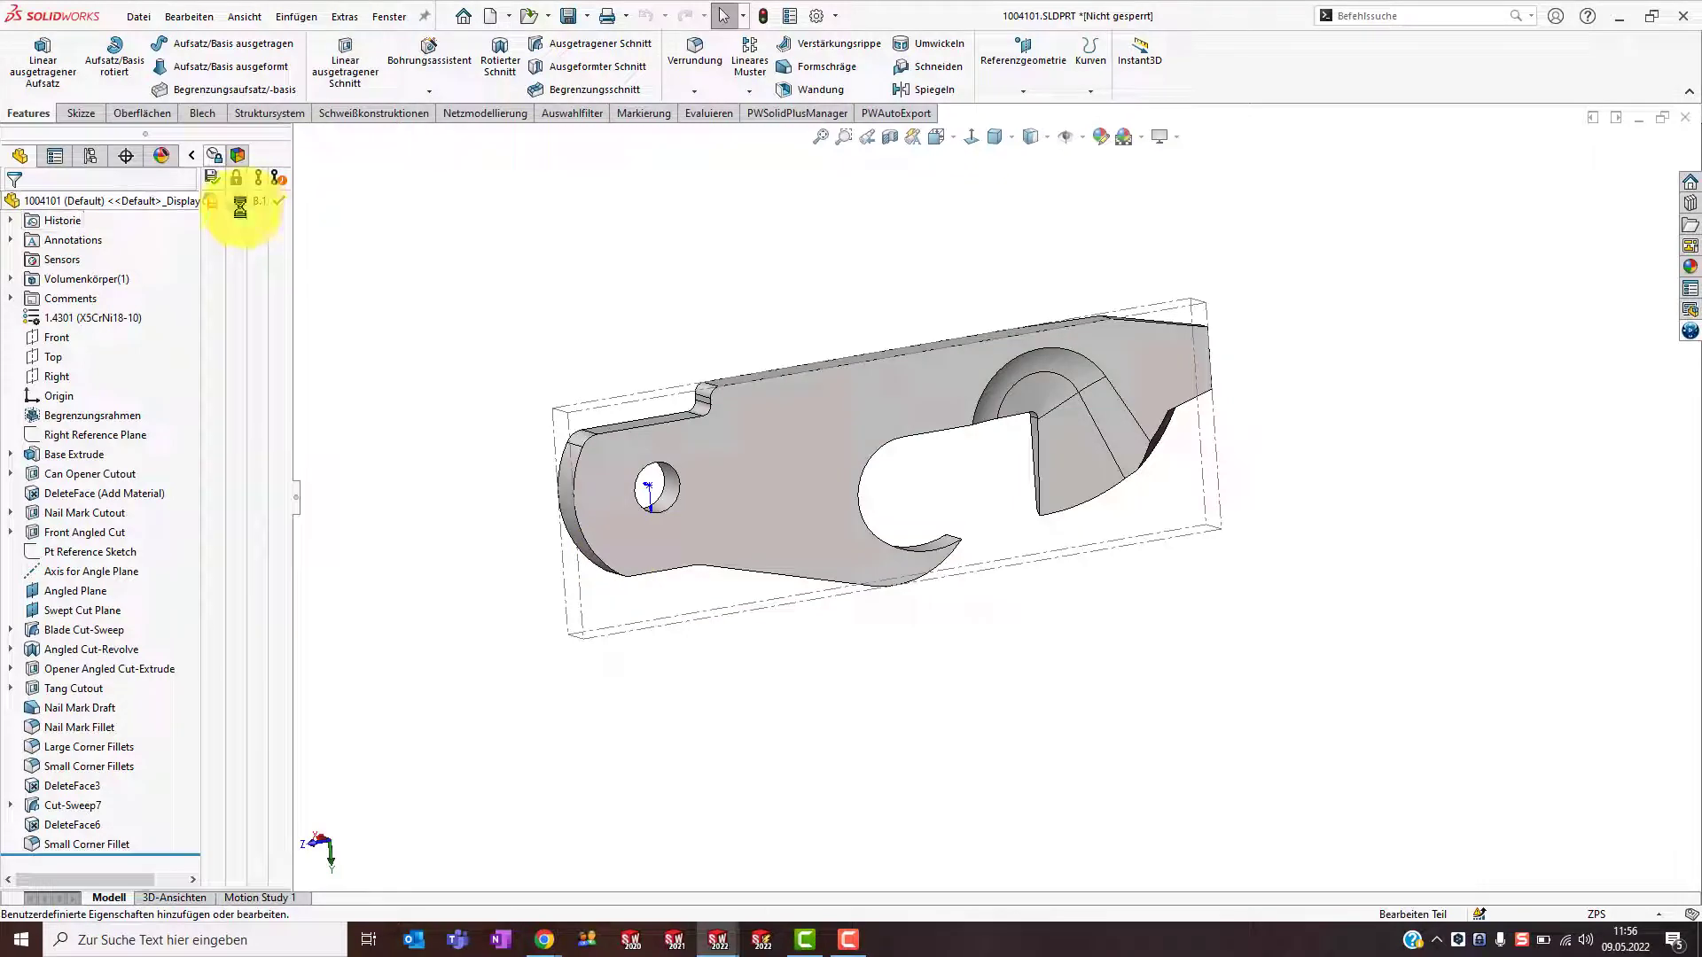
Save part 1004101 to 3DEXPERIENCE, unlock it, and collapse the task pane
click(1690, 331)
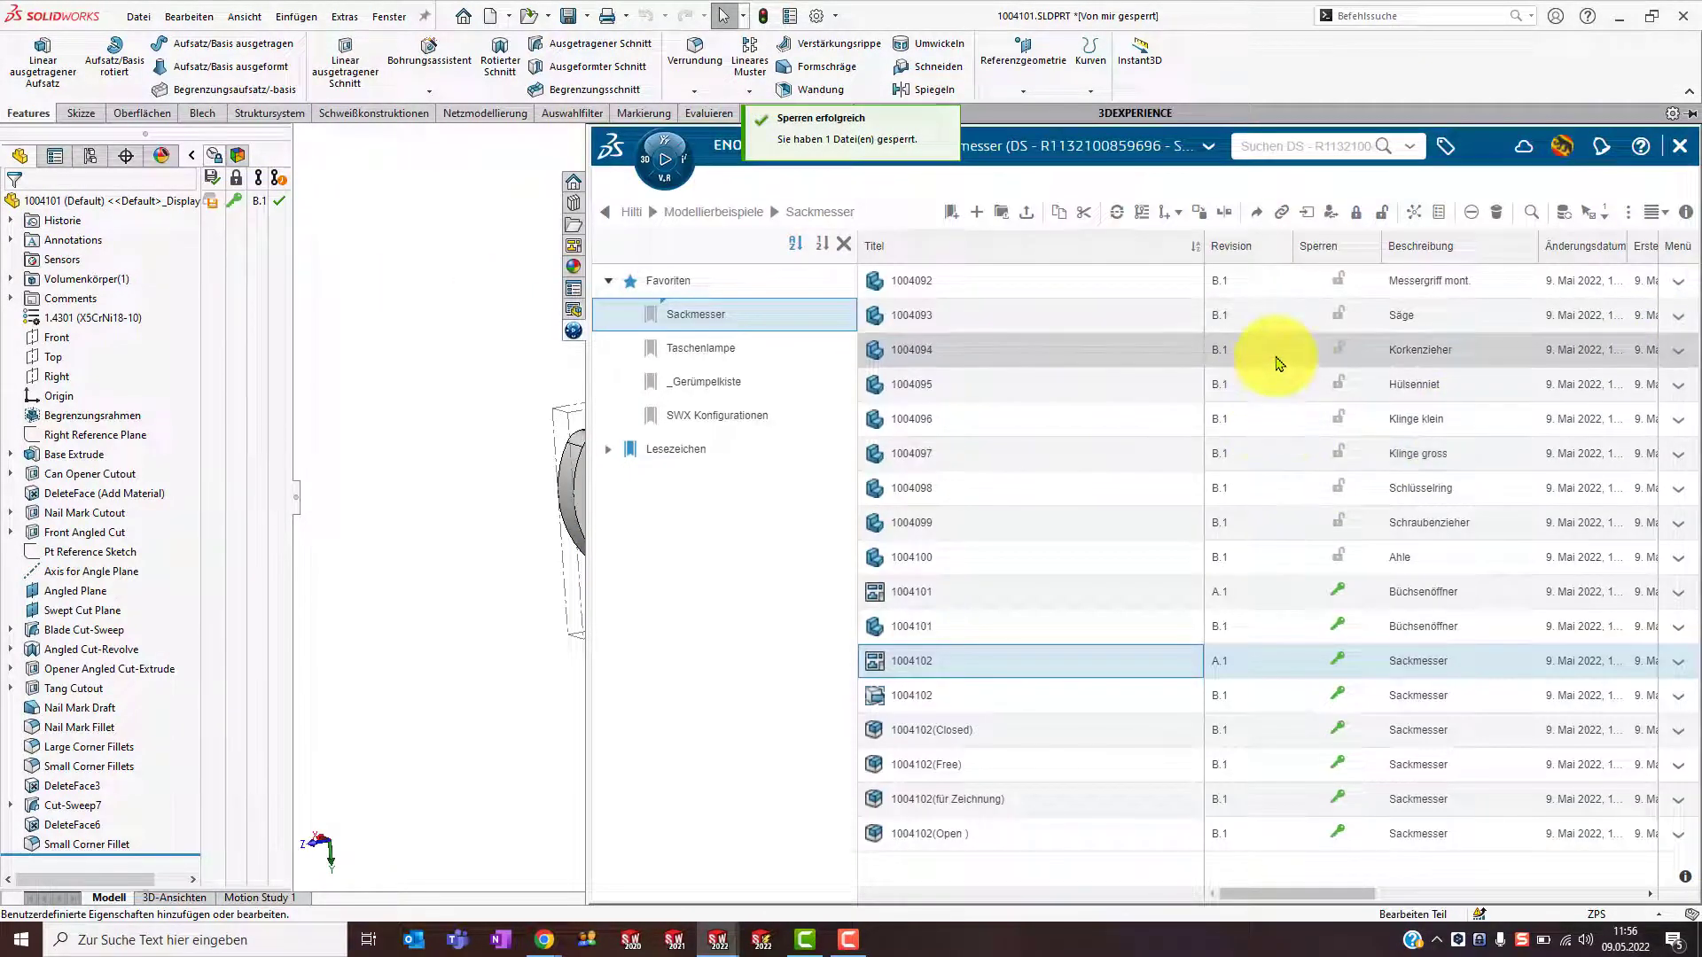
click(1679, 147)
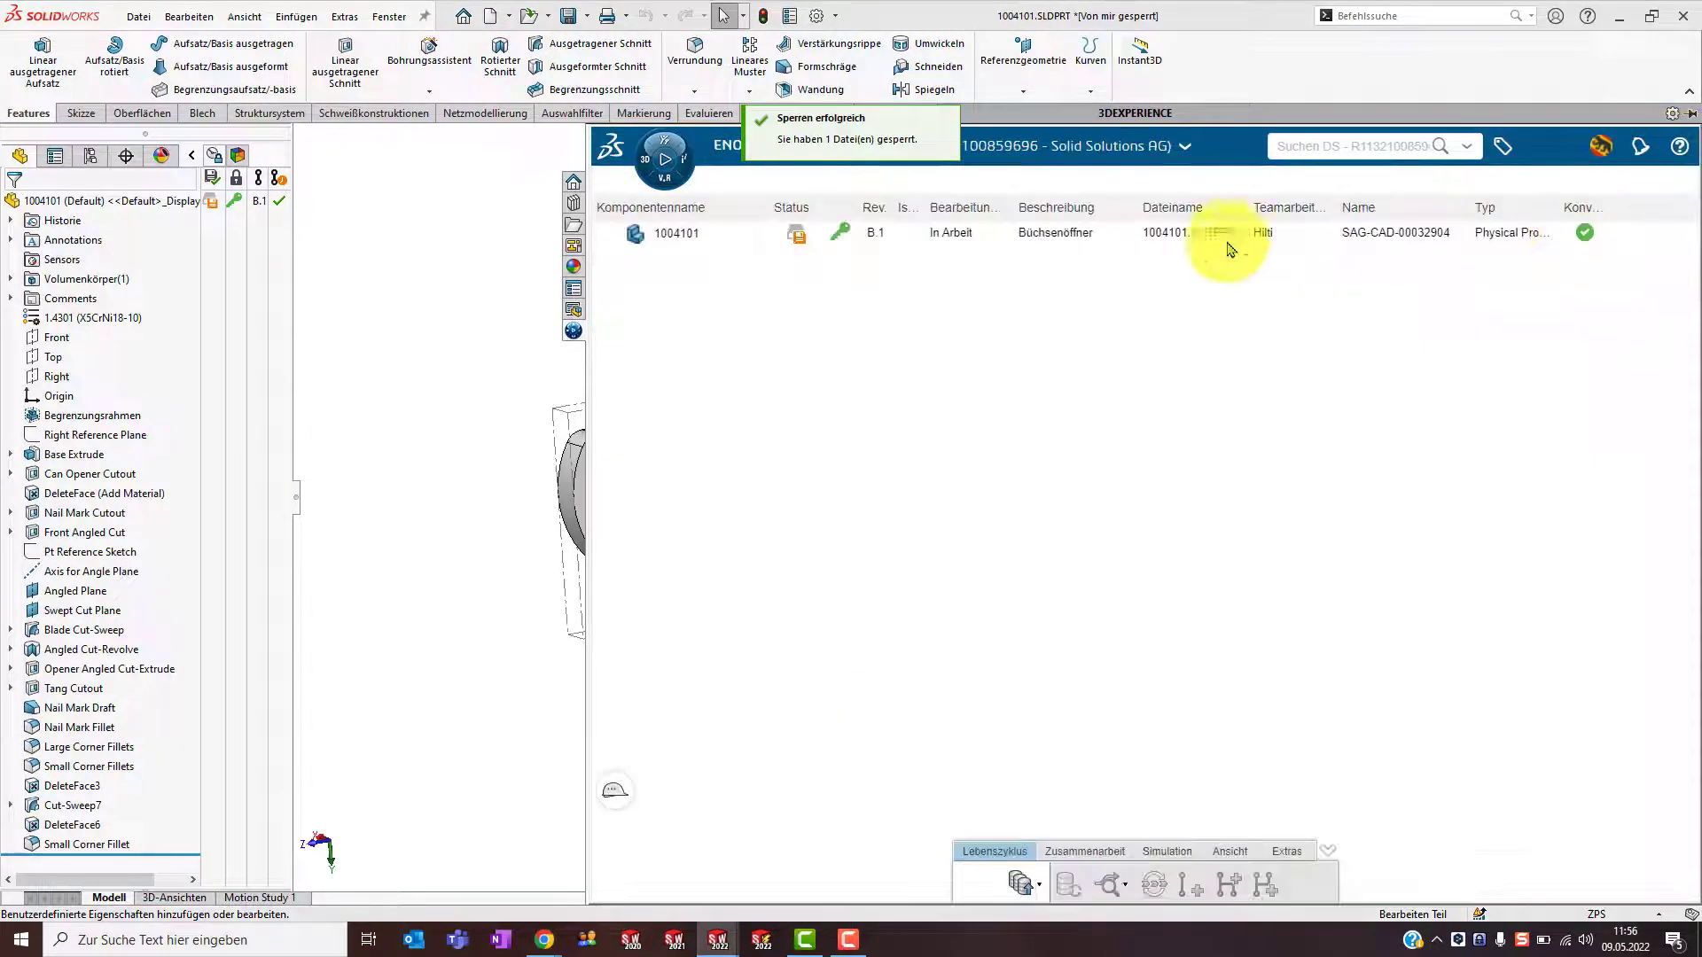
right_click(1081, 243)
click(1105, 254)
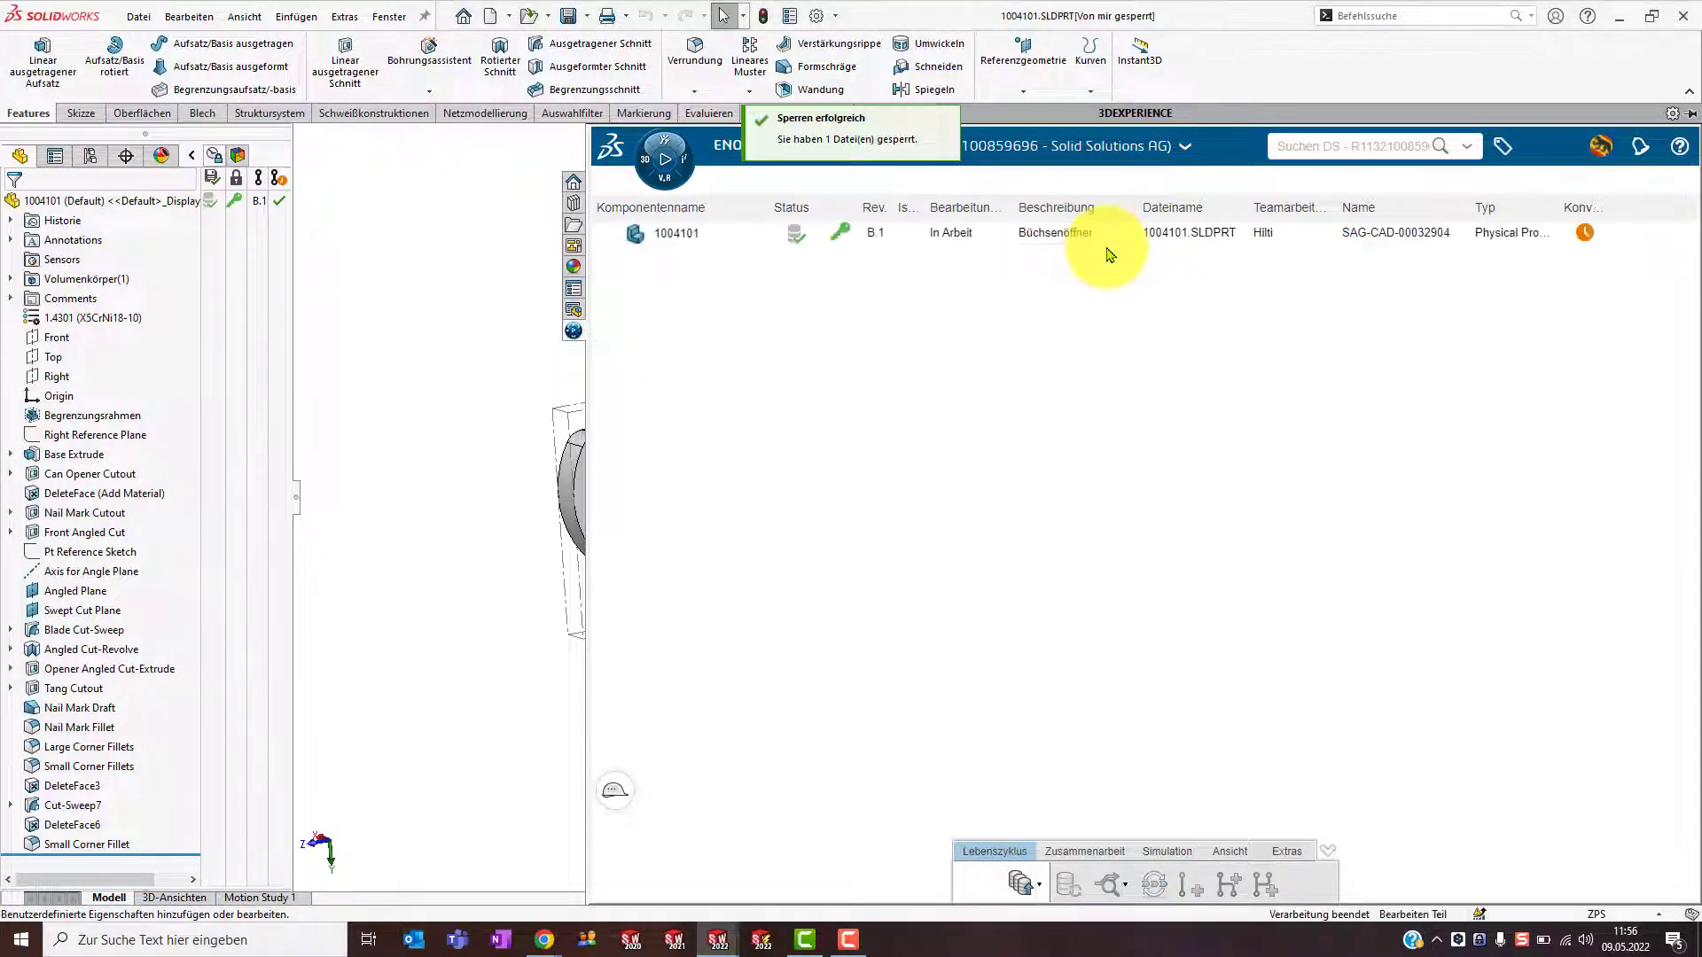
right_click(849, 237)
click(892, 314)
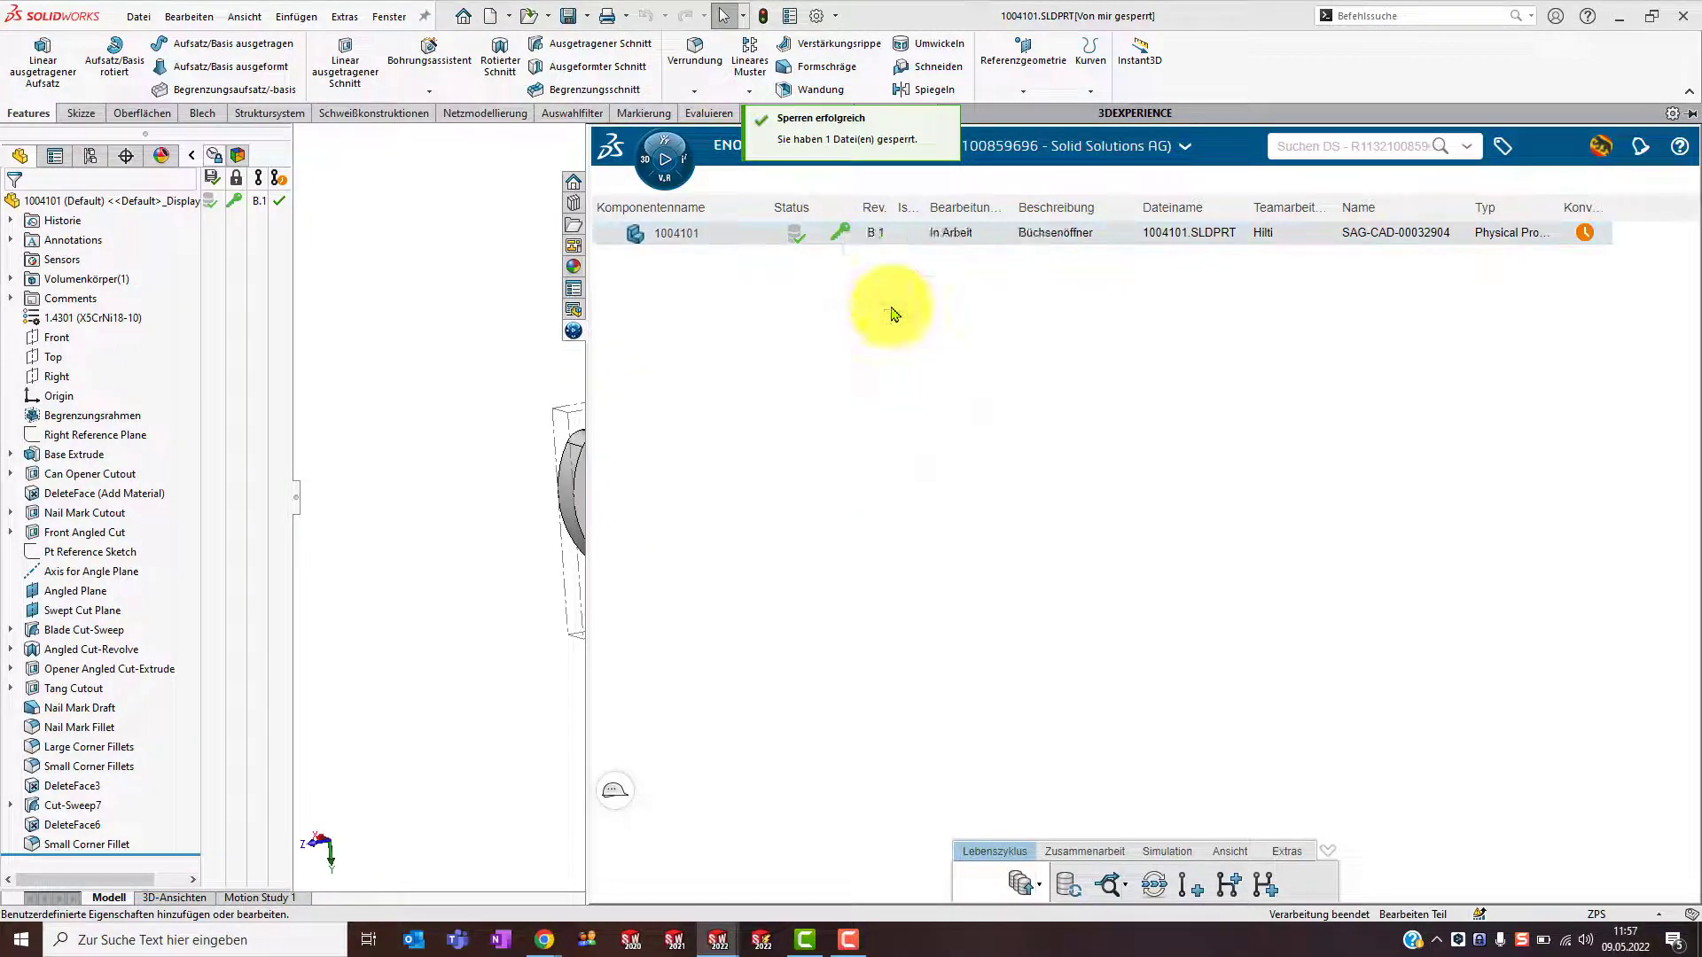
click(562, 304)
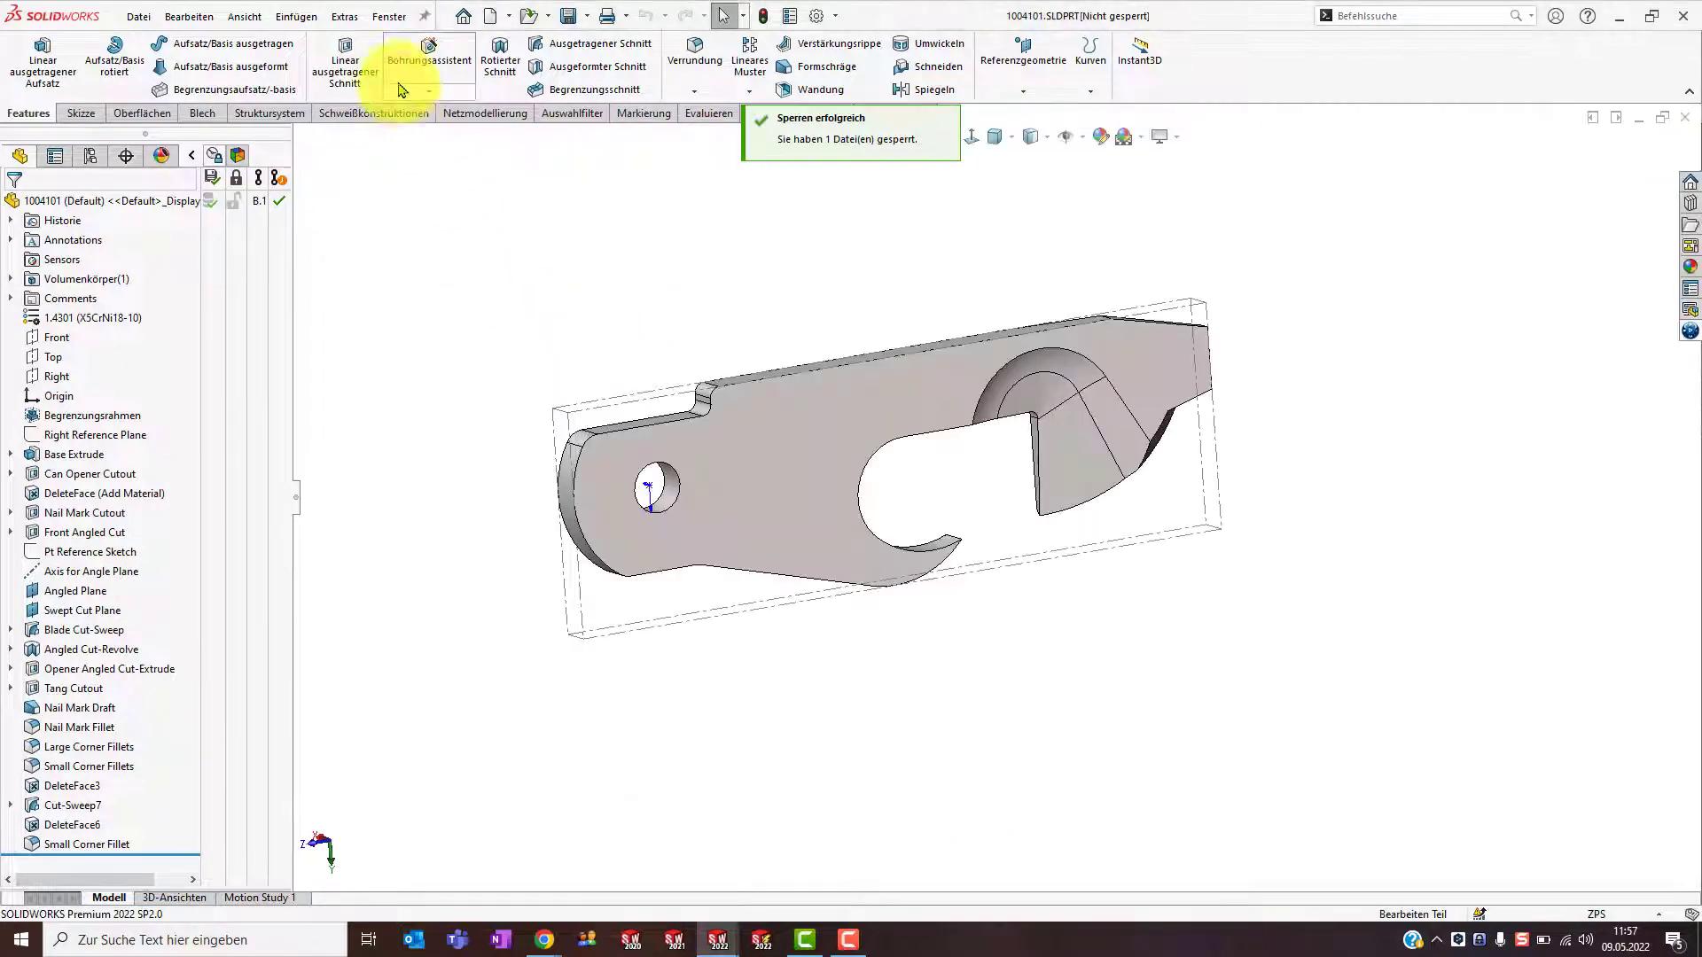
Switch to the knife drawing and rebuild so the 1004101 row shows 0.559 x 1.76 x 0.078
click(393, 19)
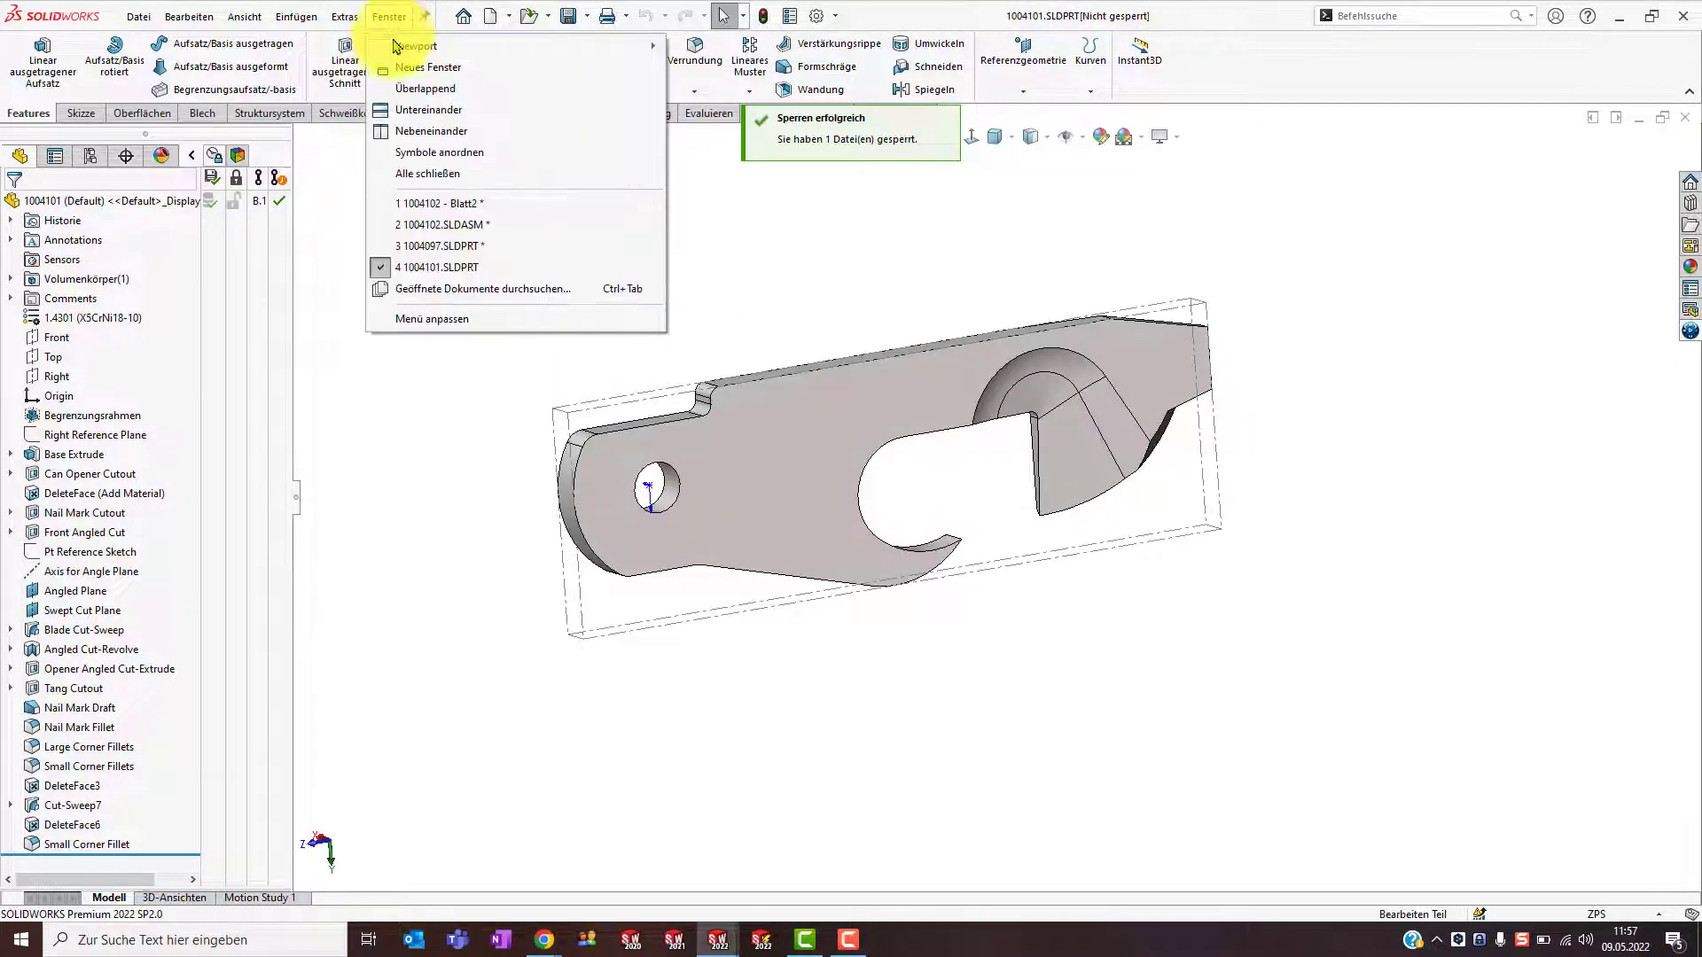
click(420, 205)
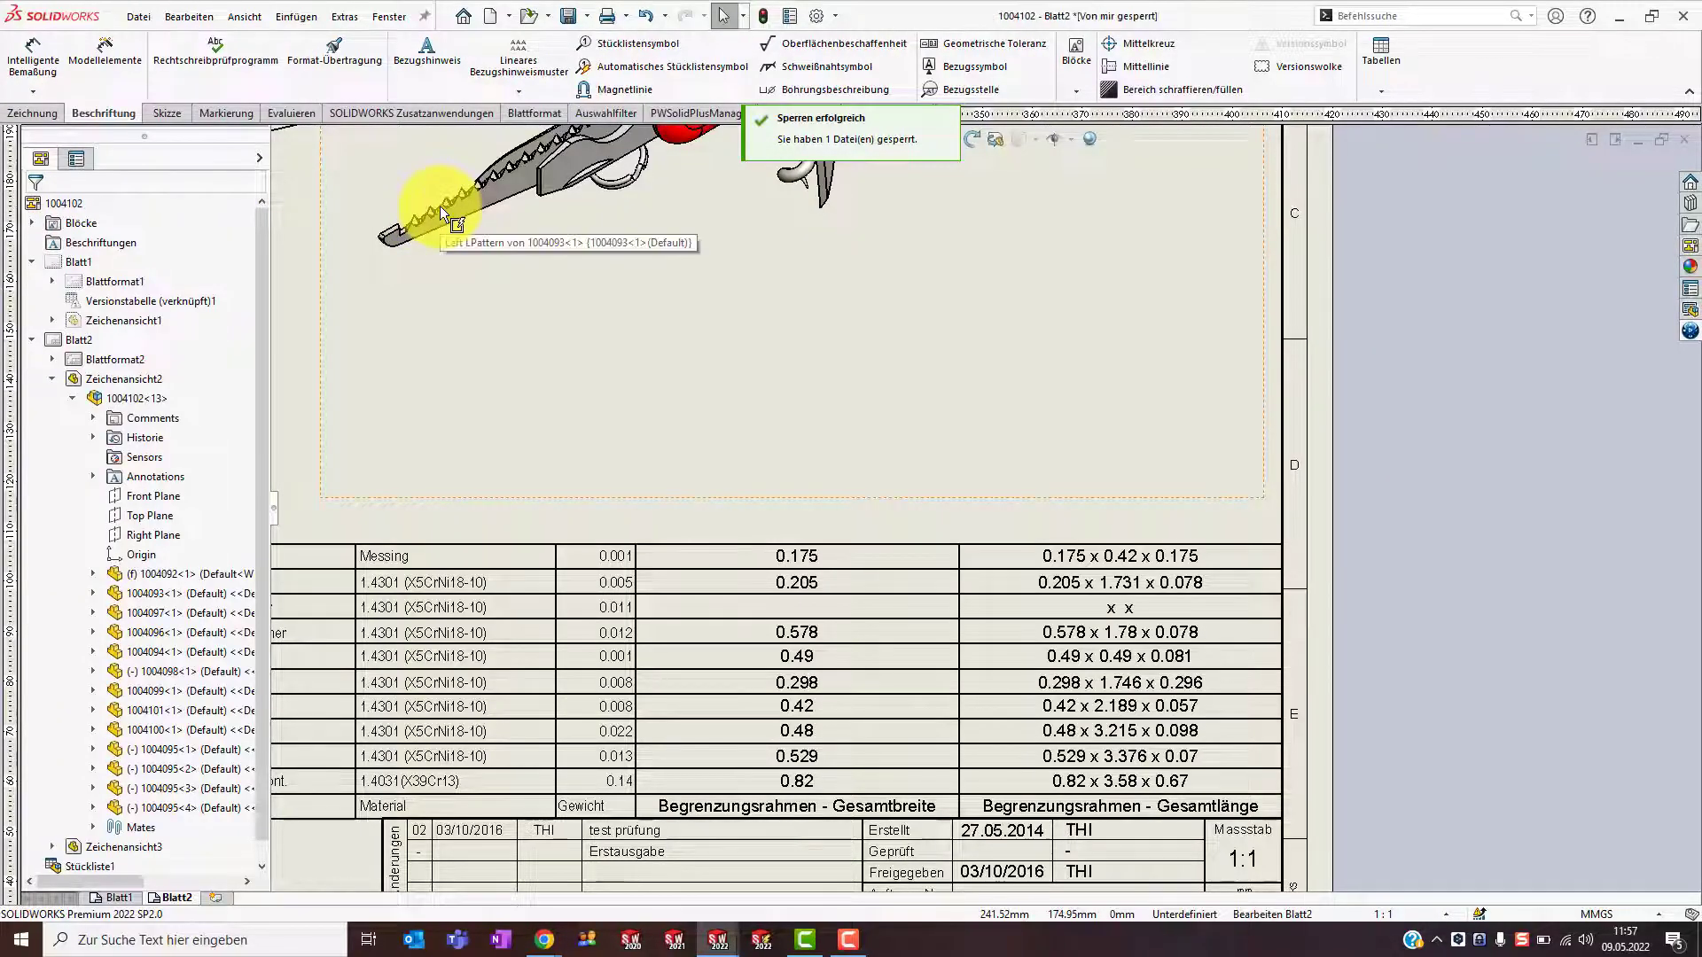
click(762, 16)
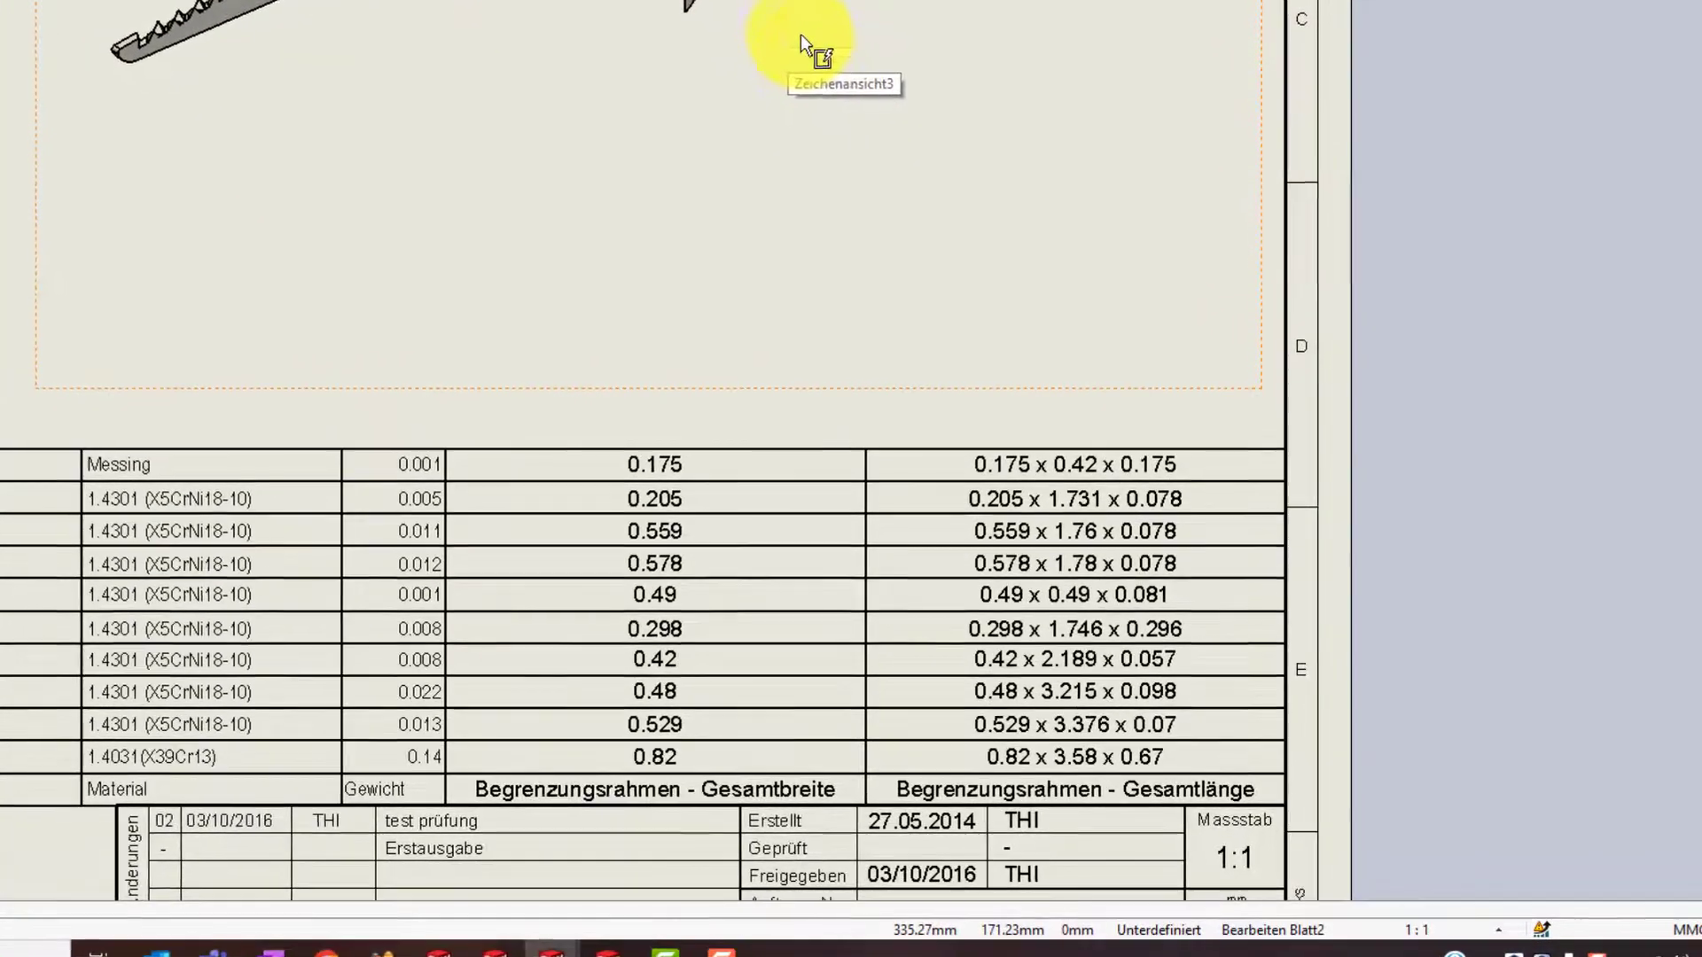
Delete the separate Gesamtbreite column H from the parts list
click(782, 456)
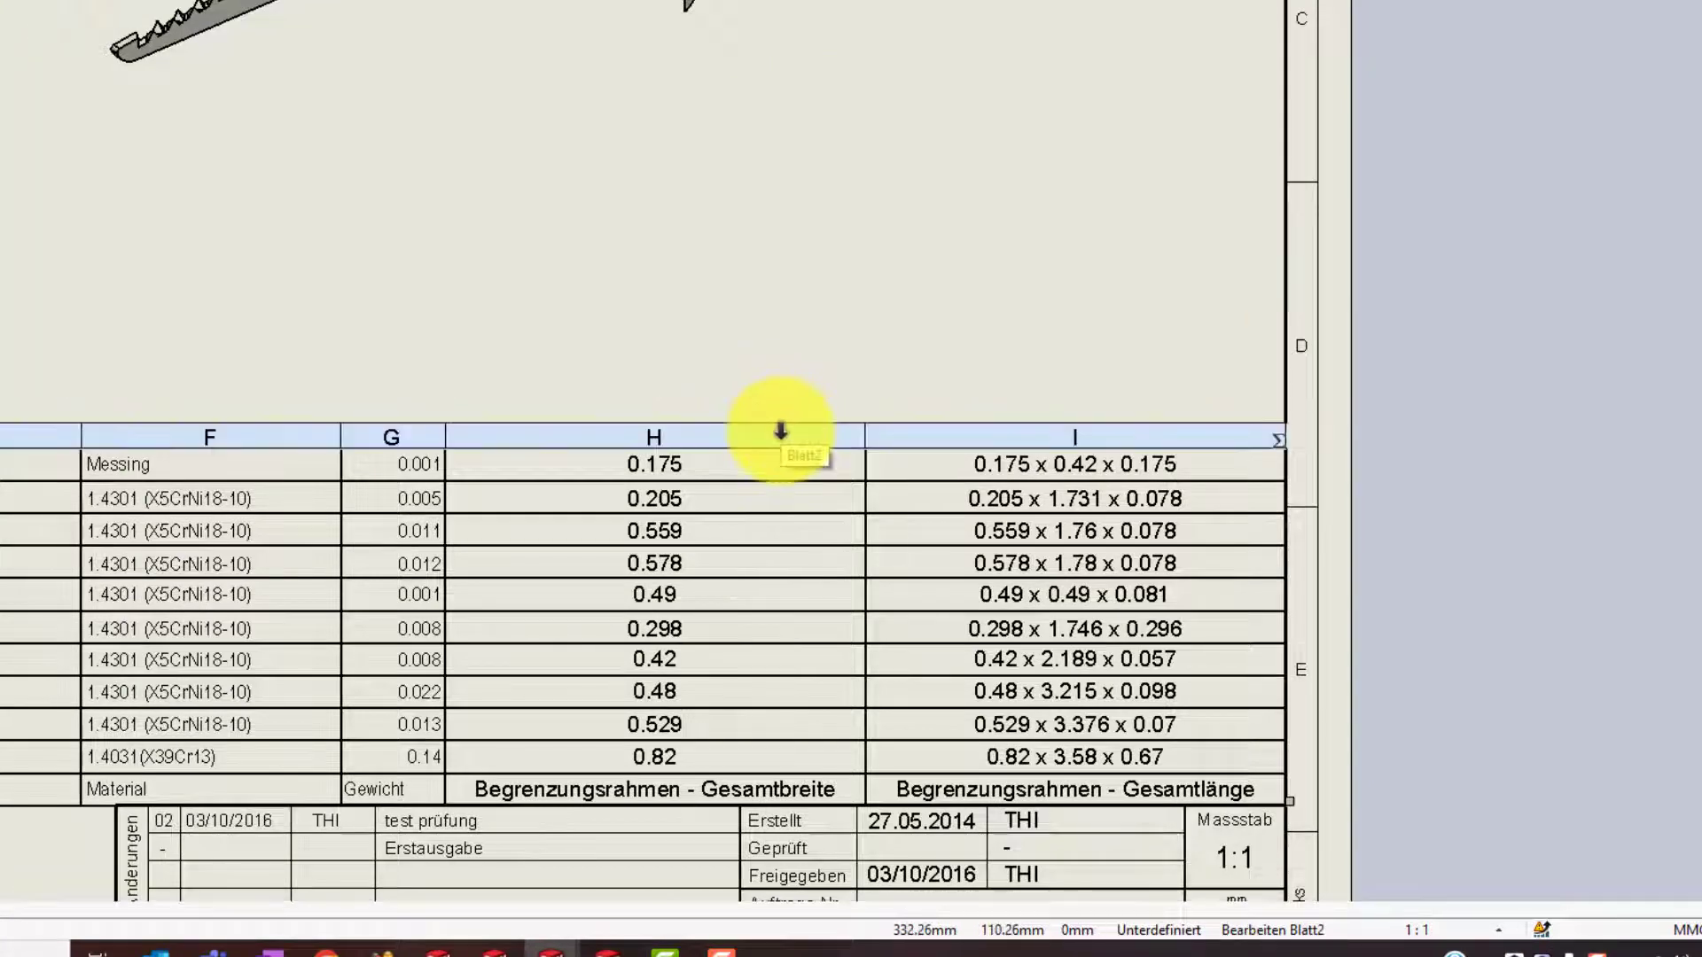
right_click(780, 431)
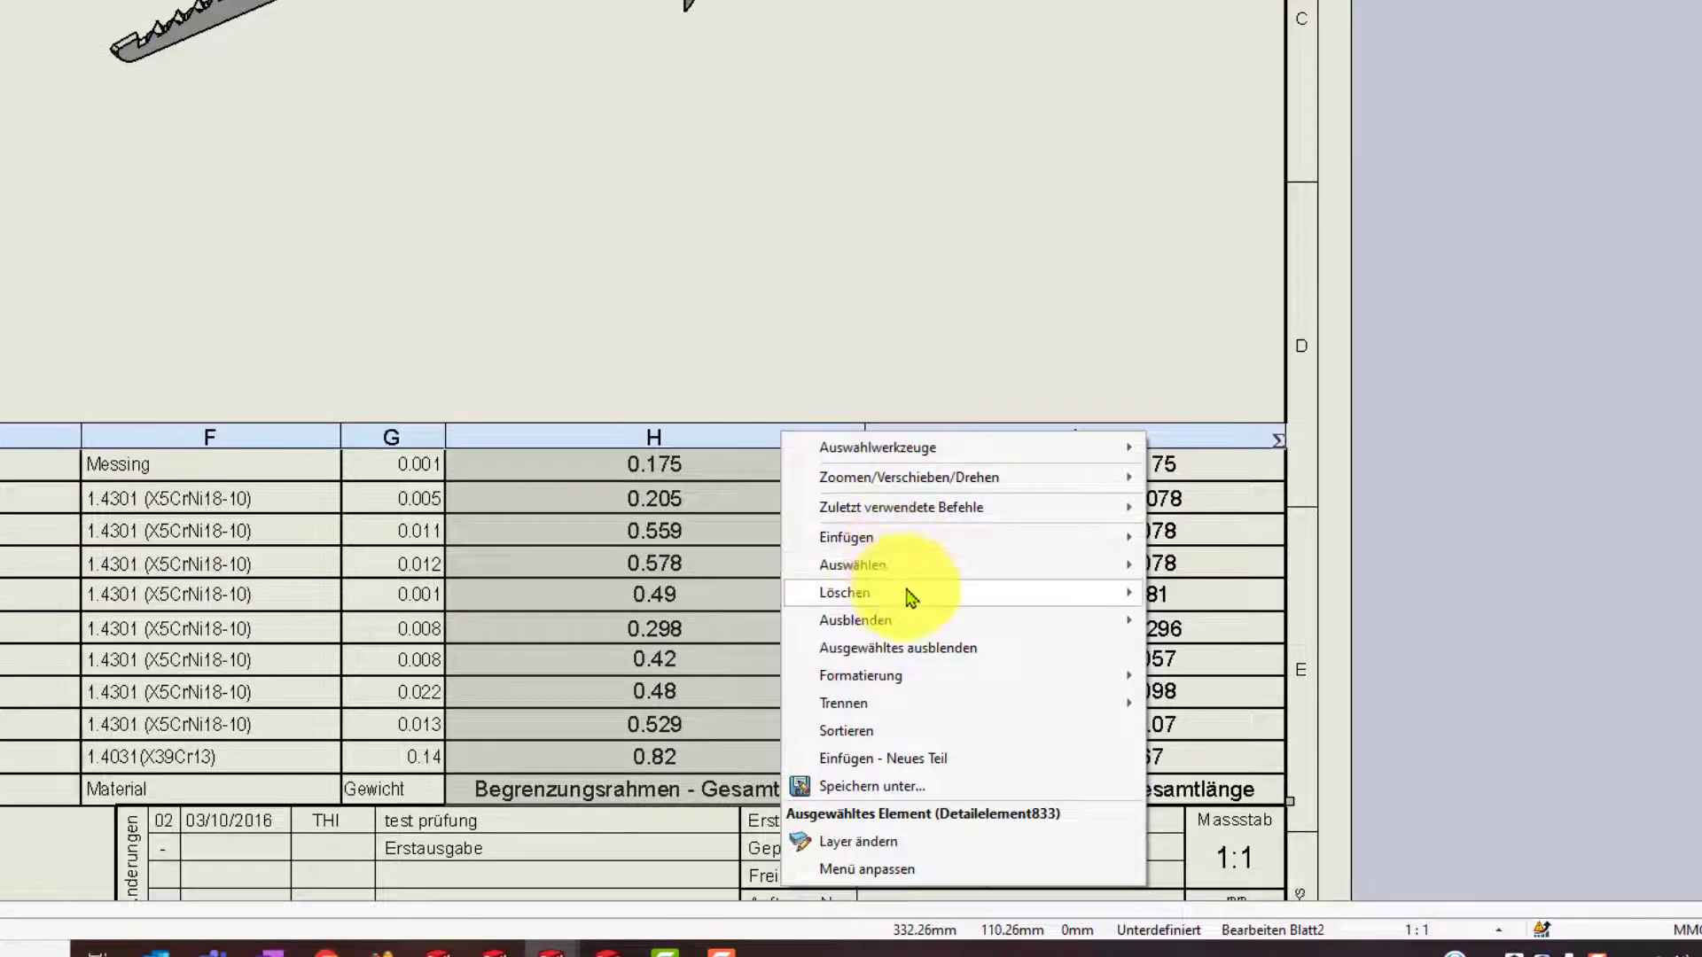
mouse_move(877, 593)
click(1204, 620)
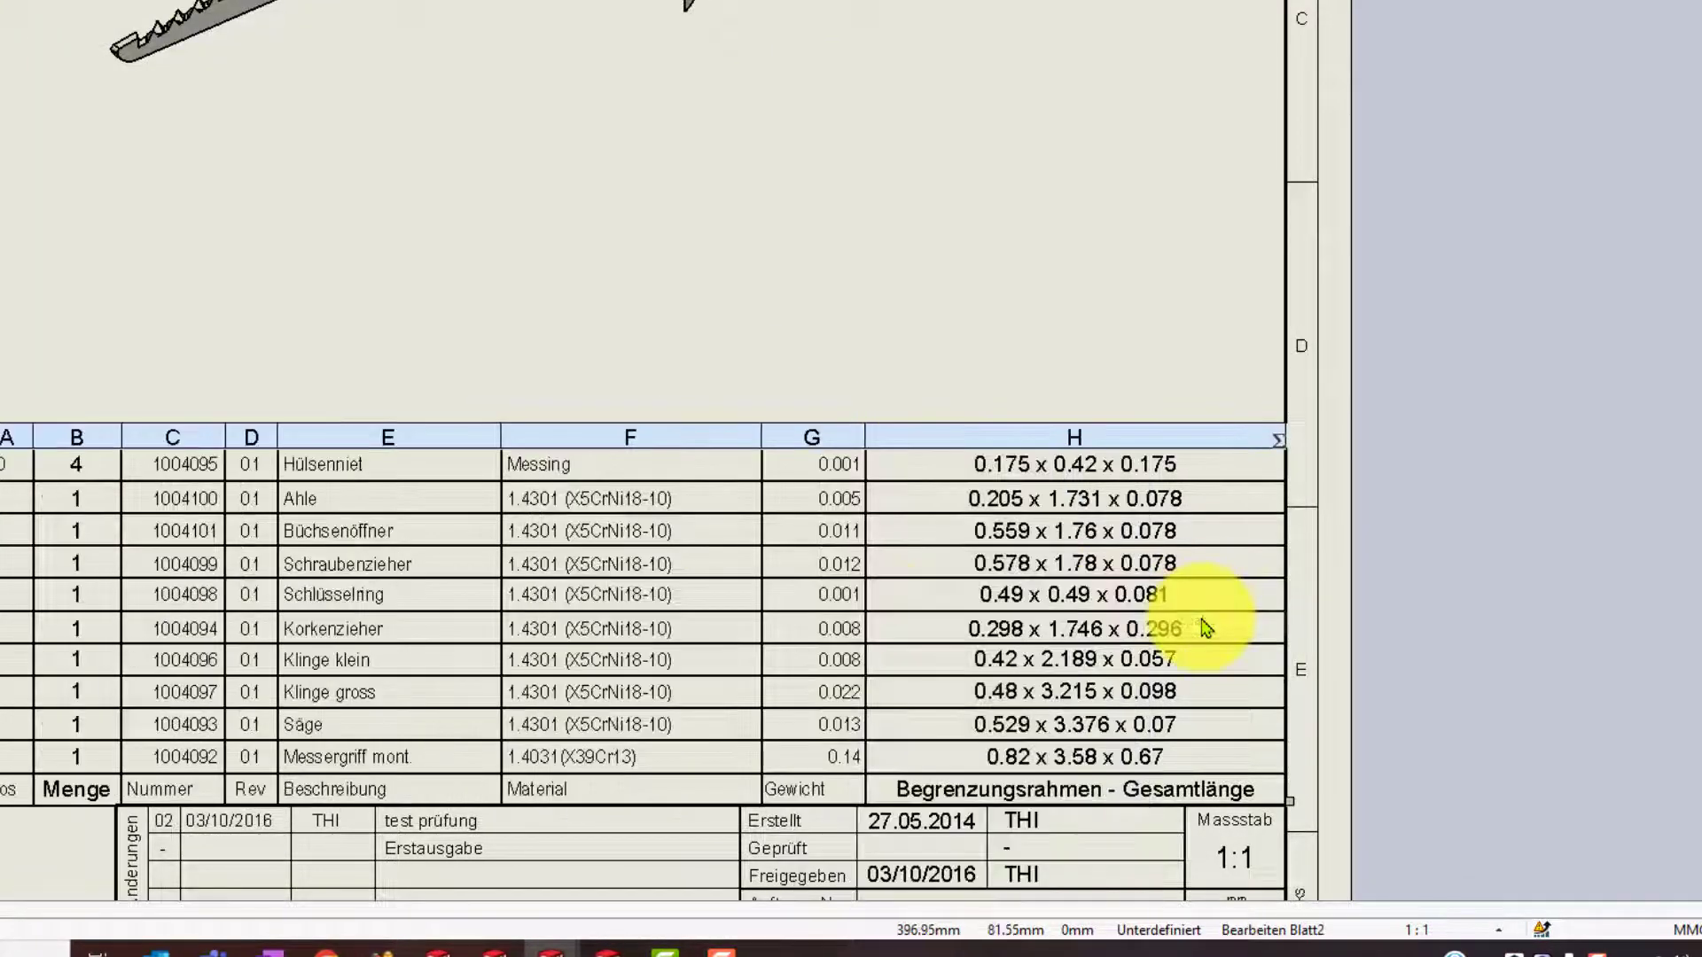
click(1151, 787)
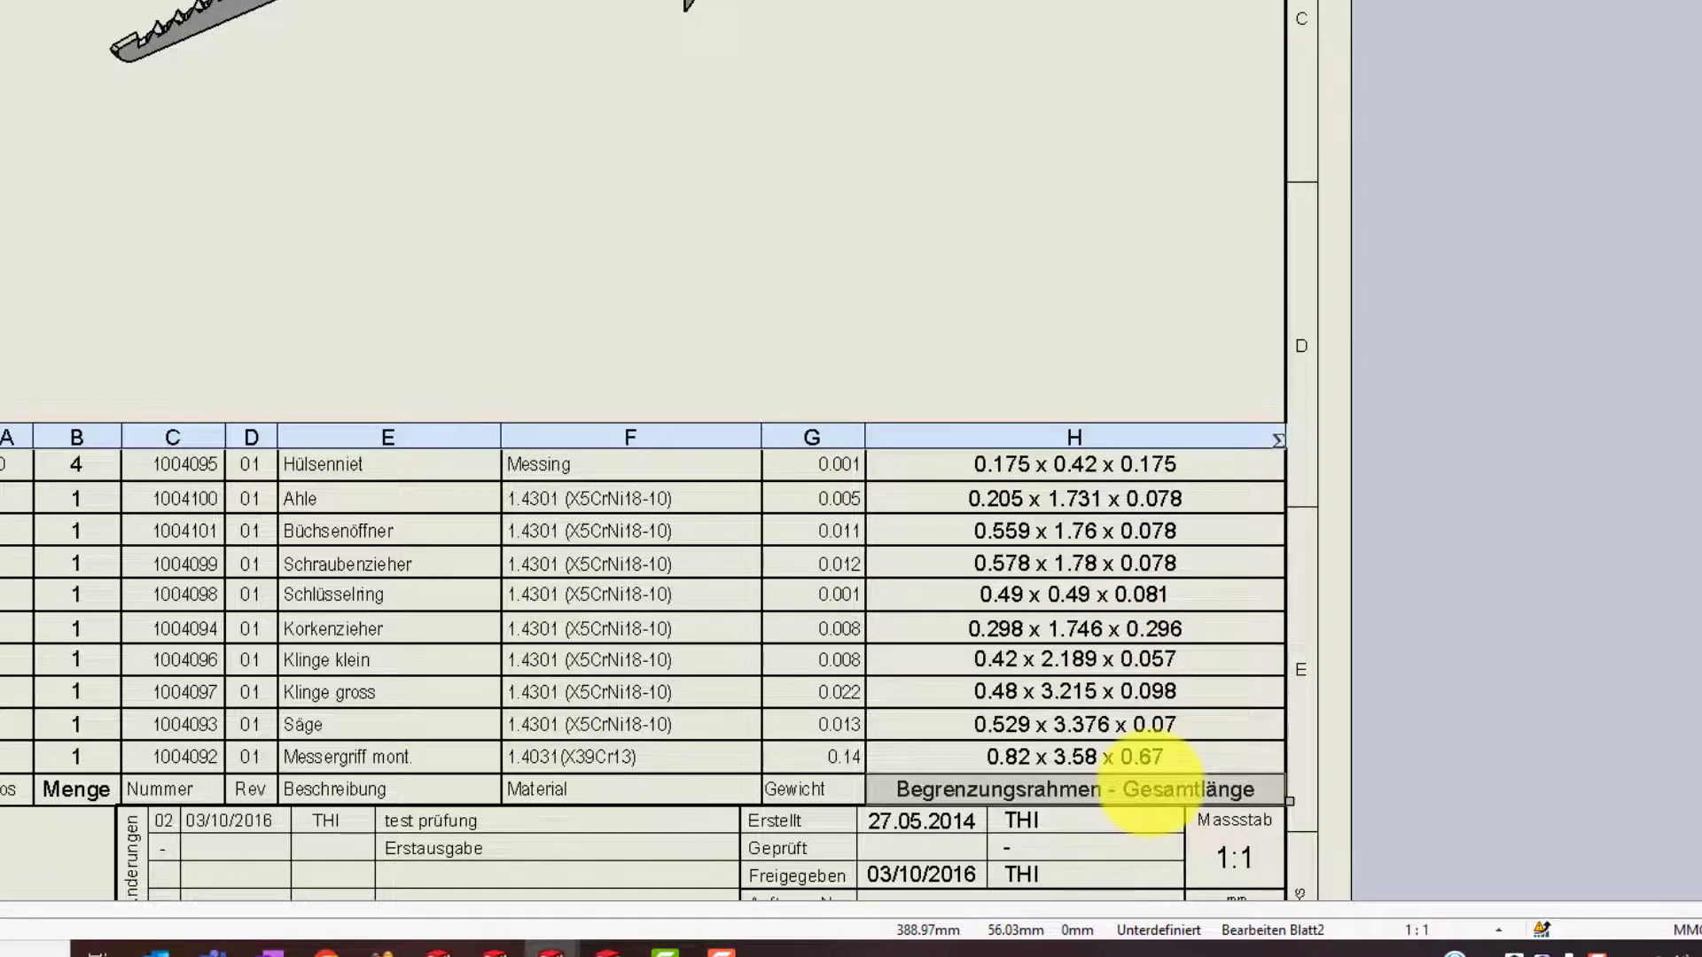
Replace the 'Begrenzungsrahmen - Gesamtlänge' column heading text with 'L x B x H'
double_click(1150, 785)
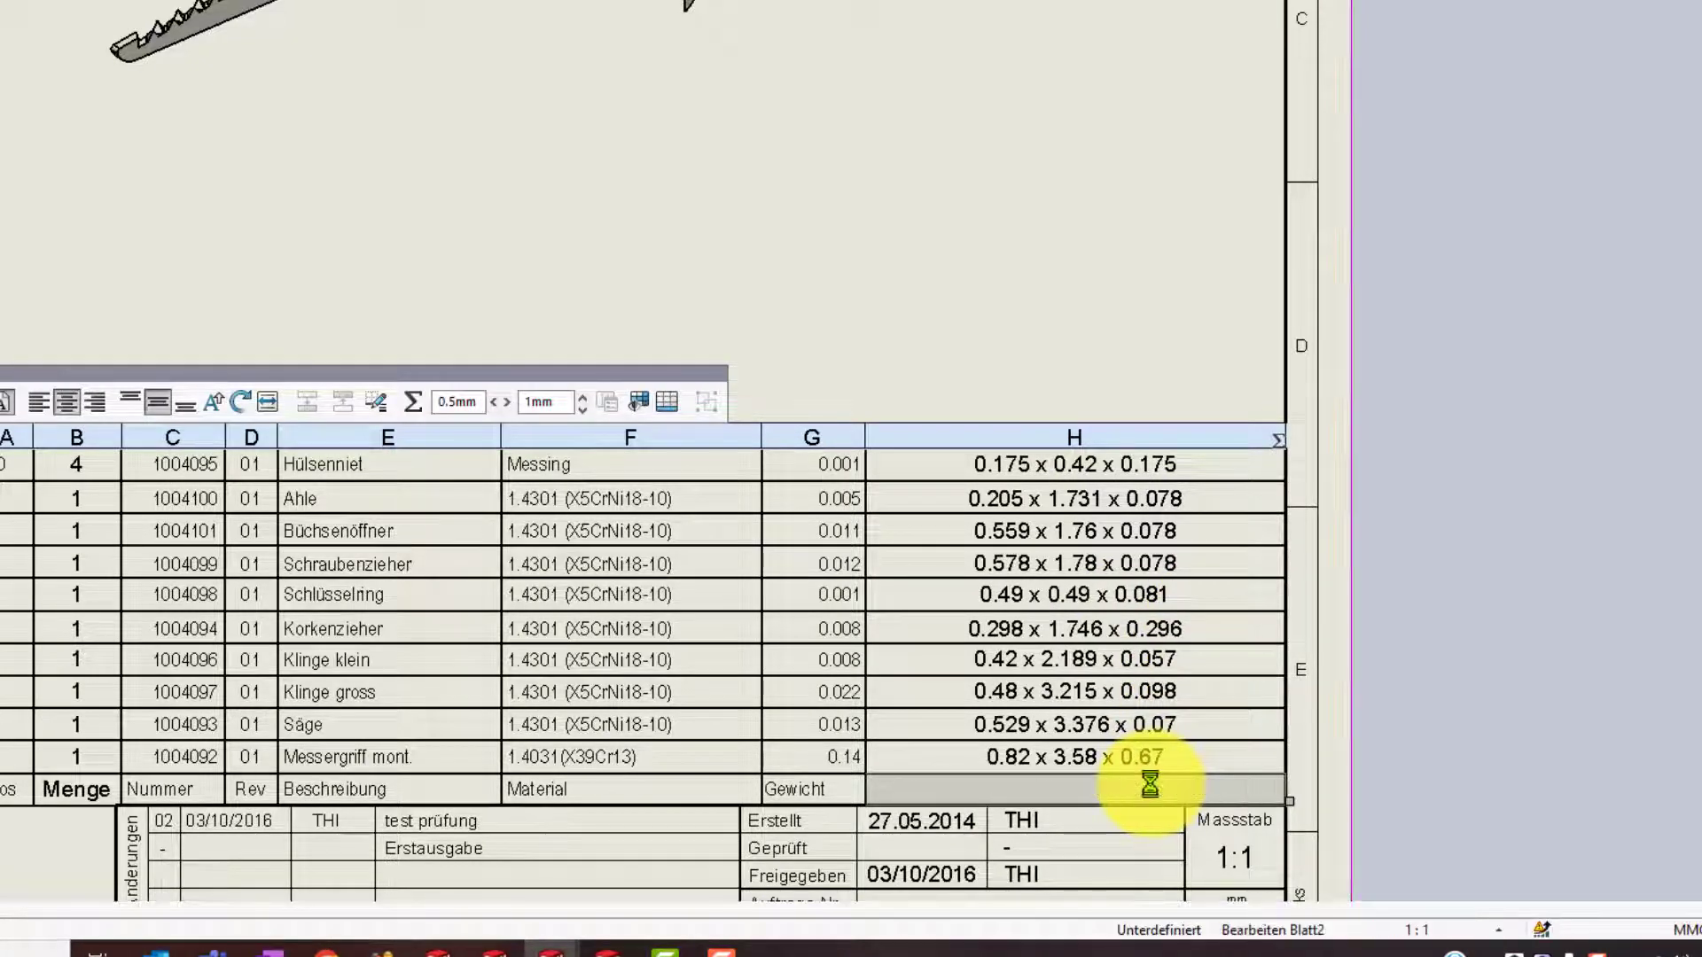
key(ctrl+a)
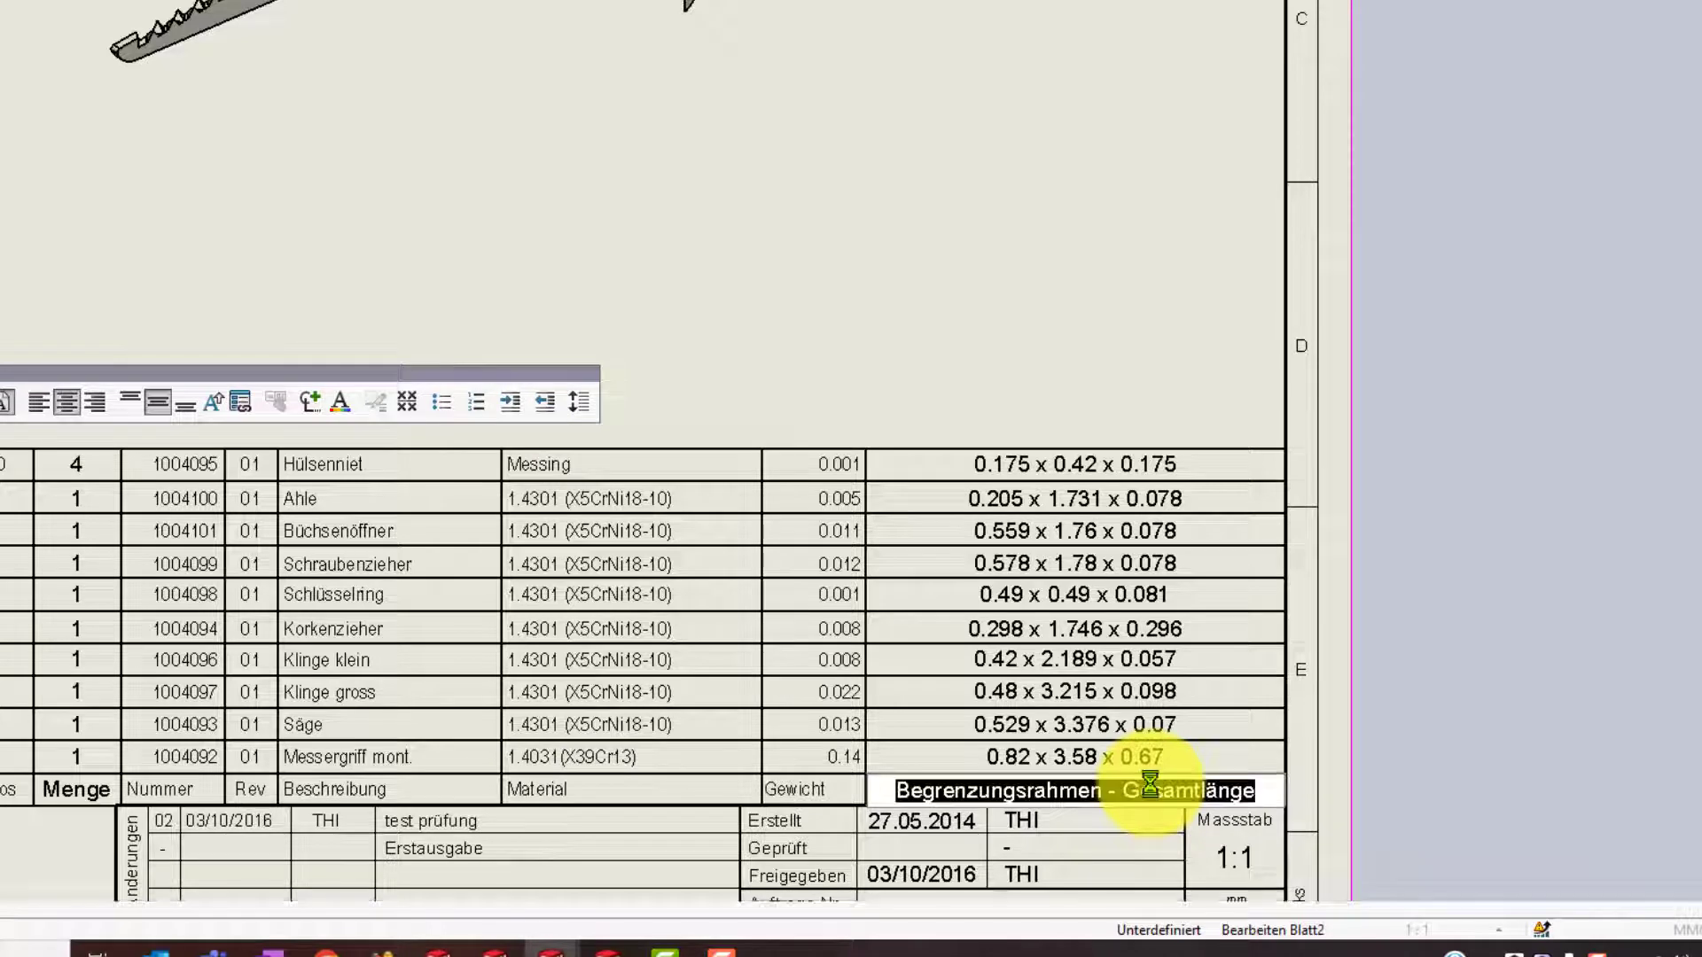
text(fL)
key(BackSpace)
key(BackSpace)
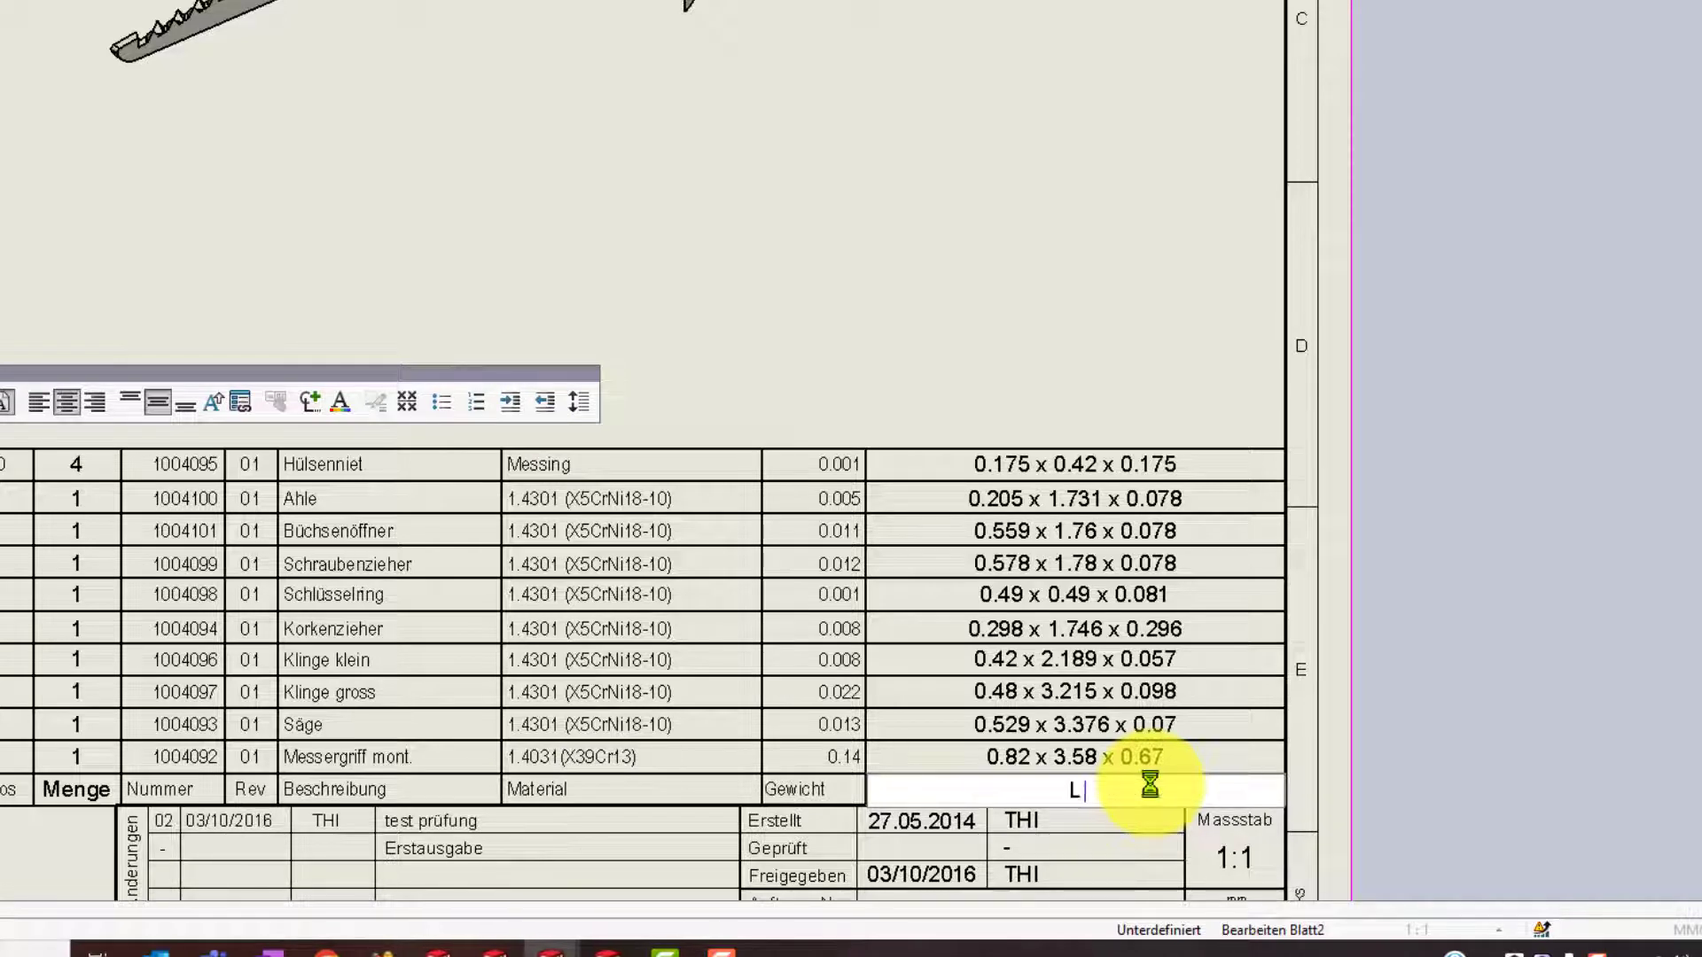
text(x B x)
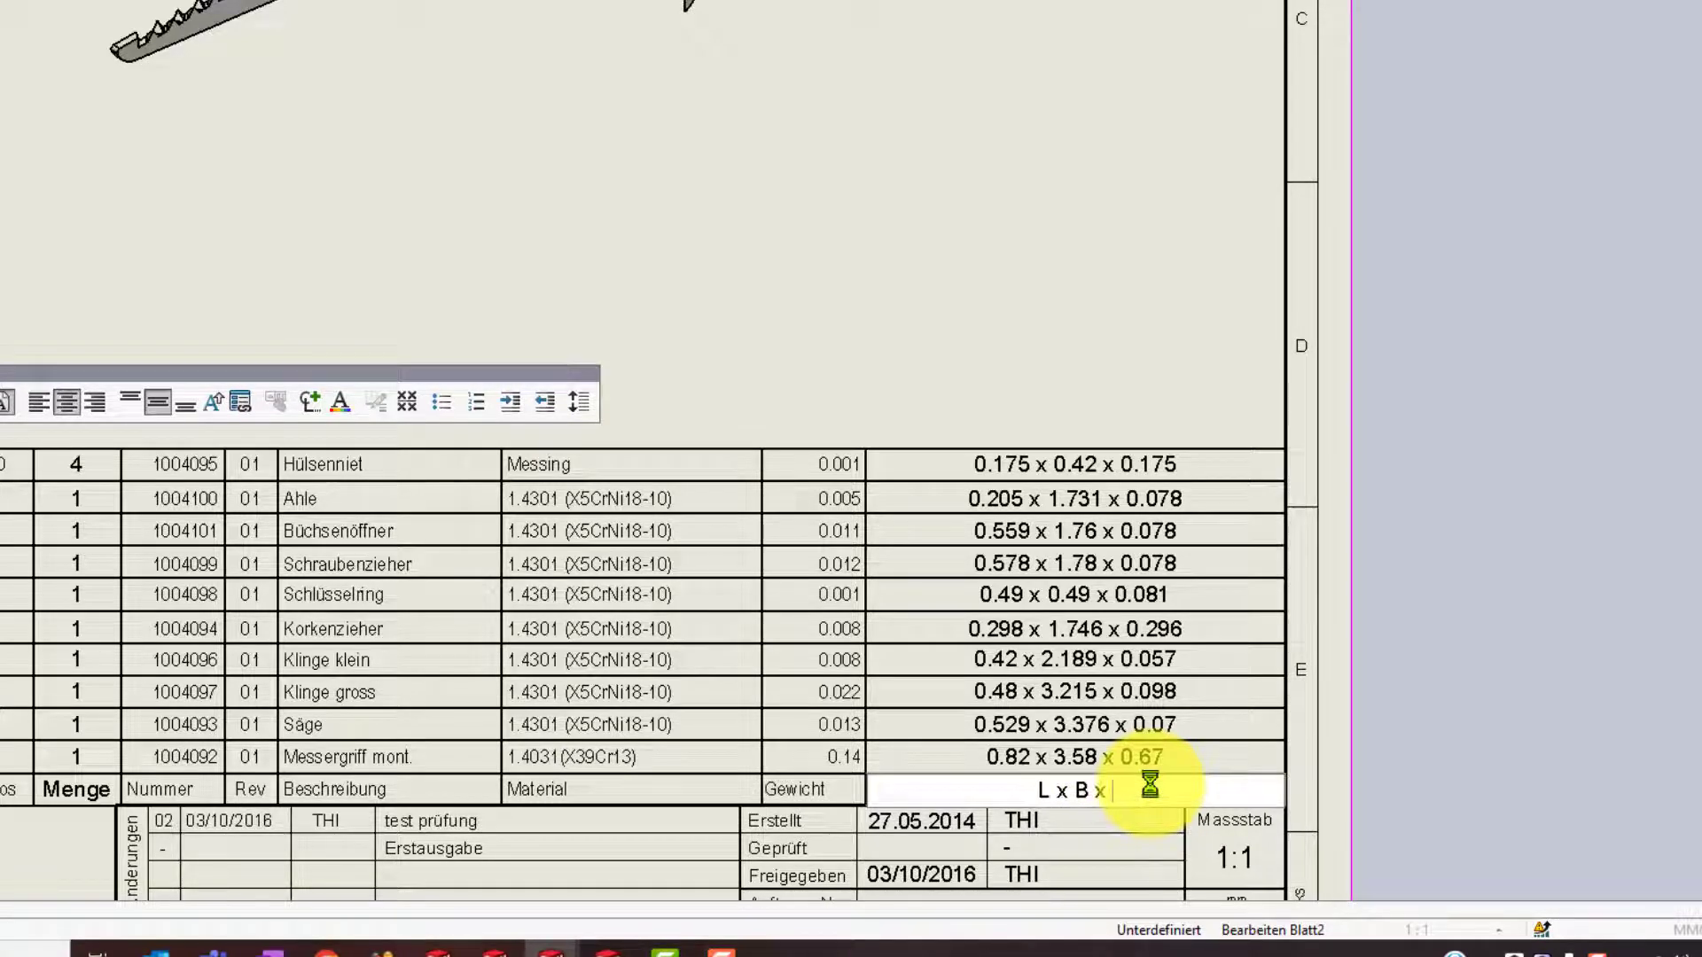
text( H)
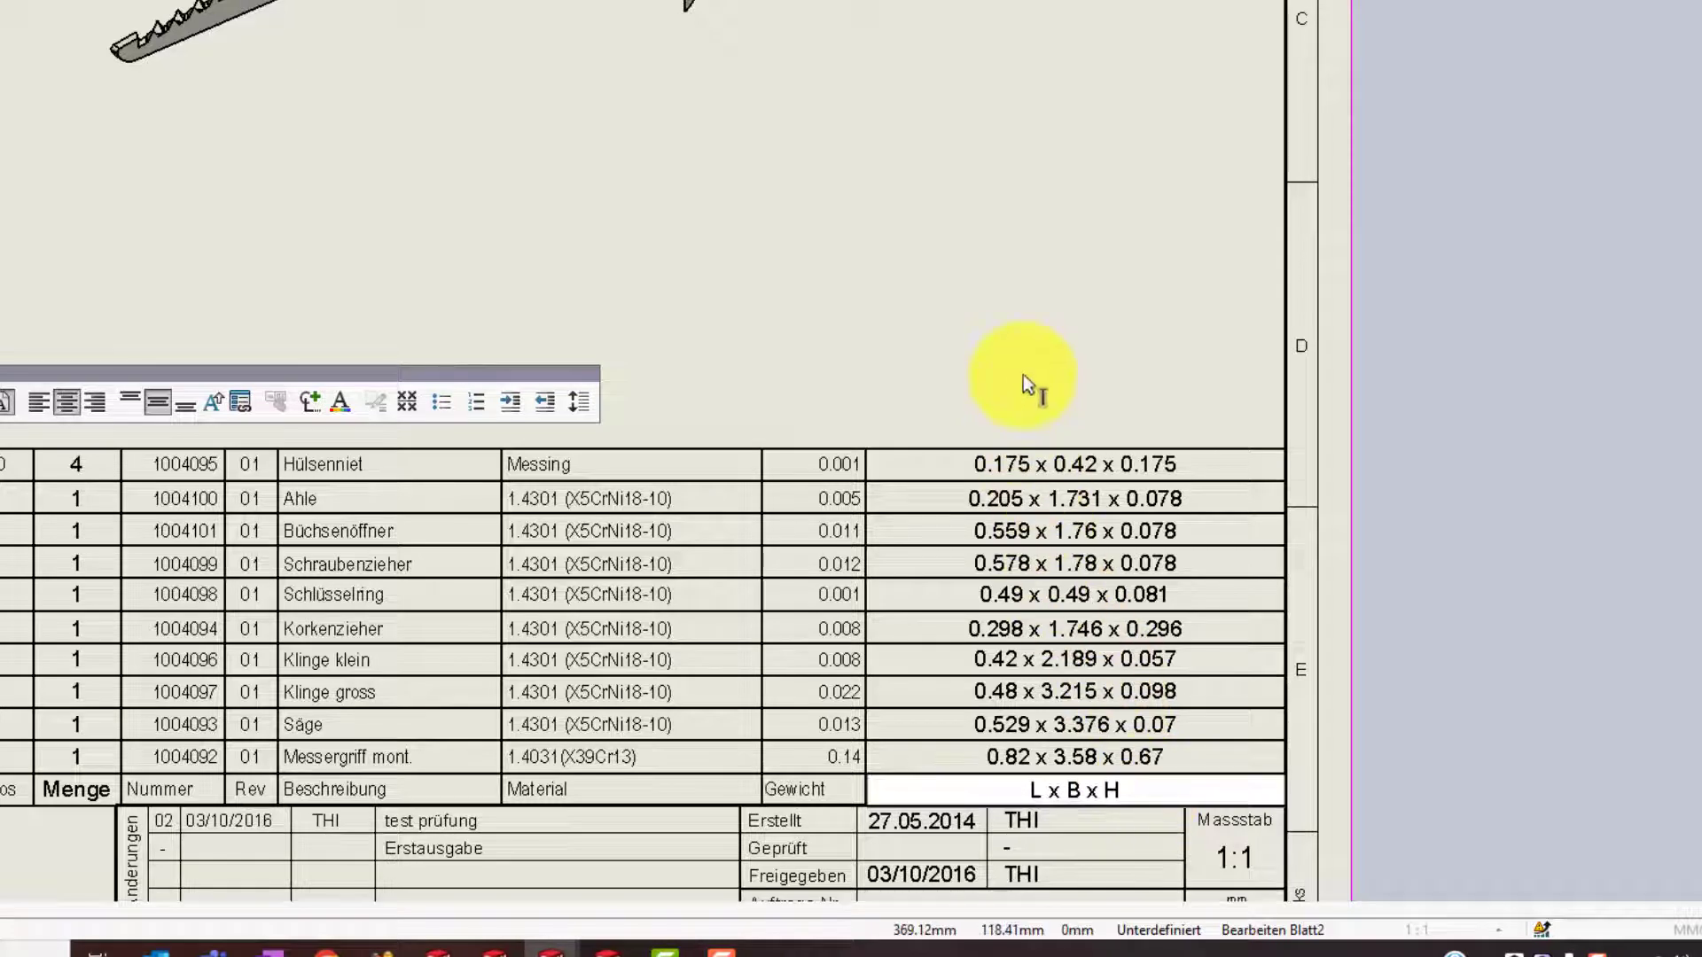
click(1023, 374)
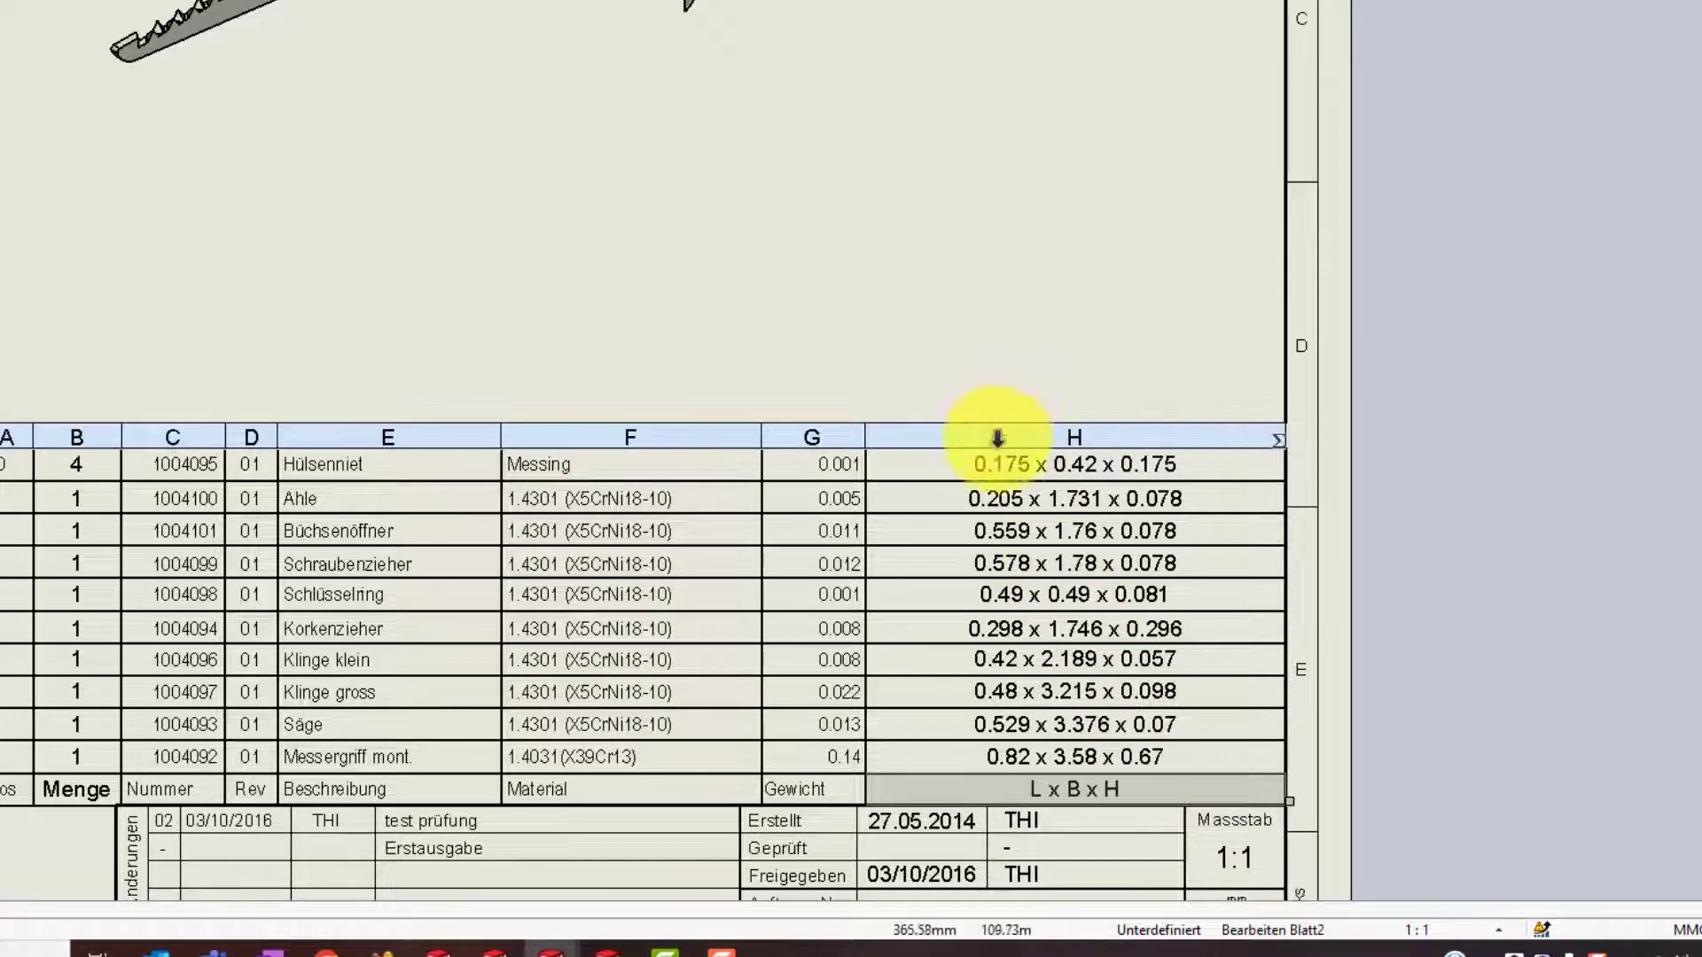
Save the bill of materials as a BOM table template named 'meine Stückliste'
right_click(991, 466)
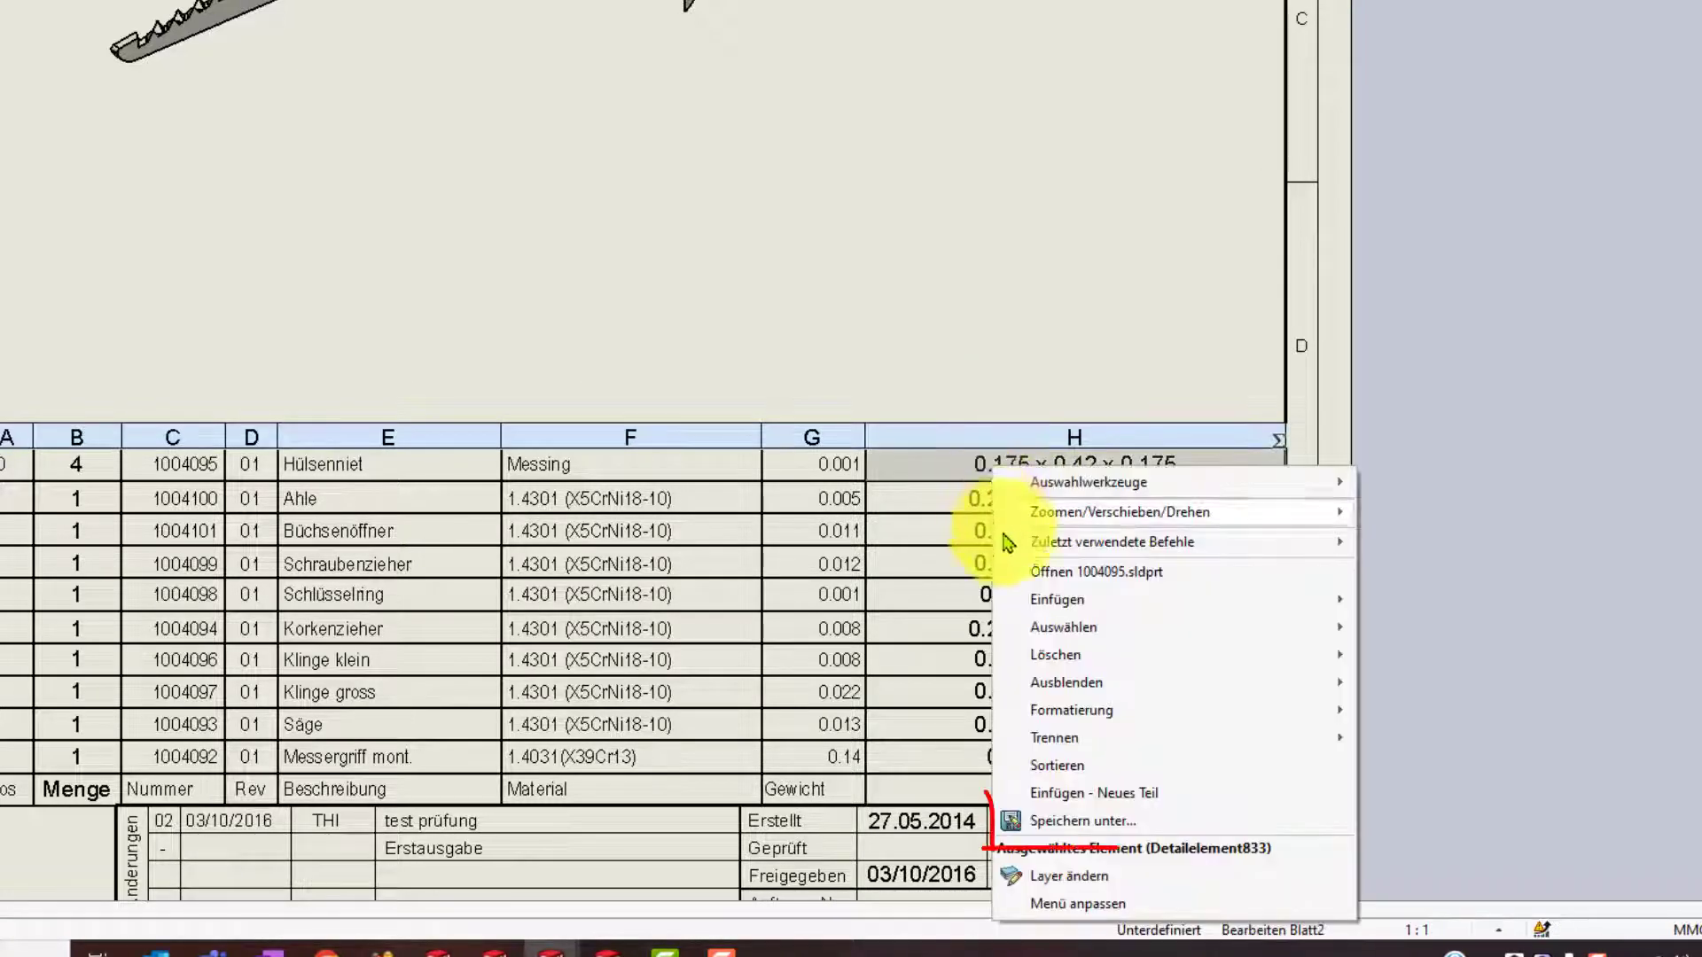
click(1041, 824)
text(meine Stückliste)
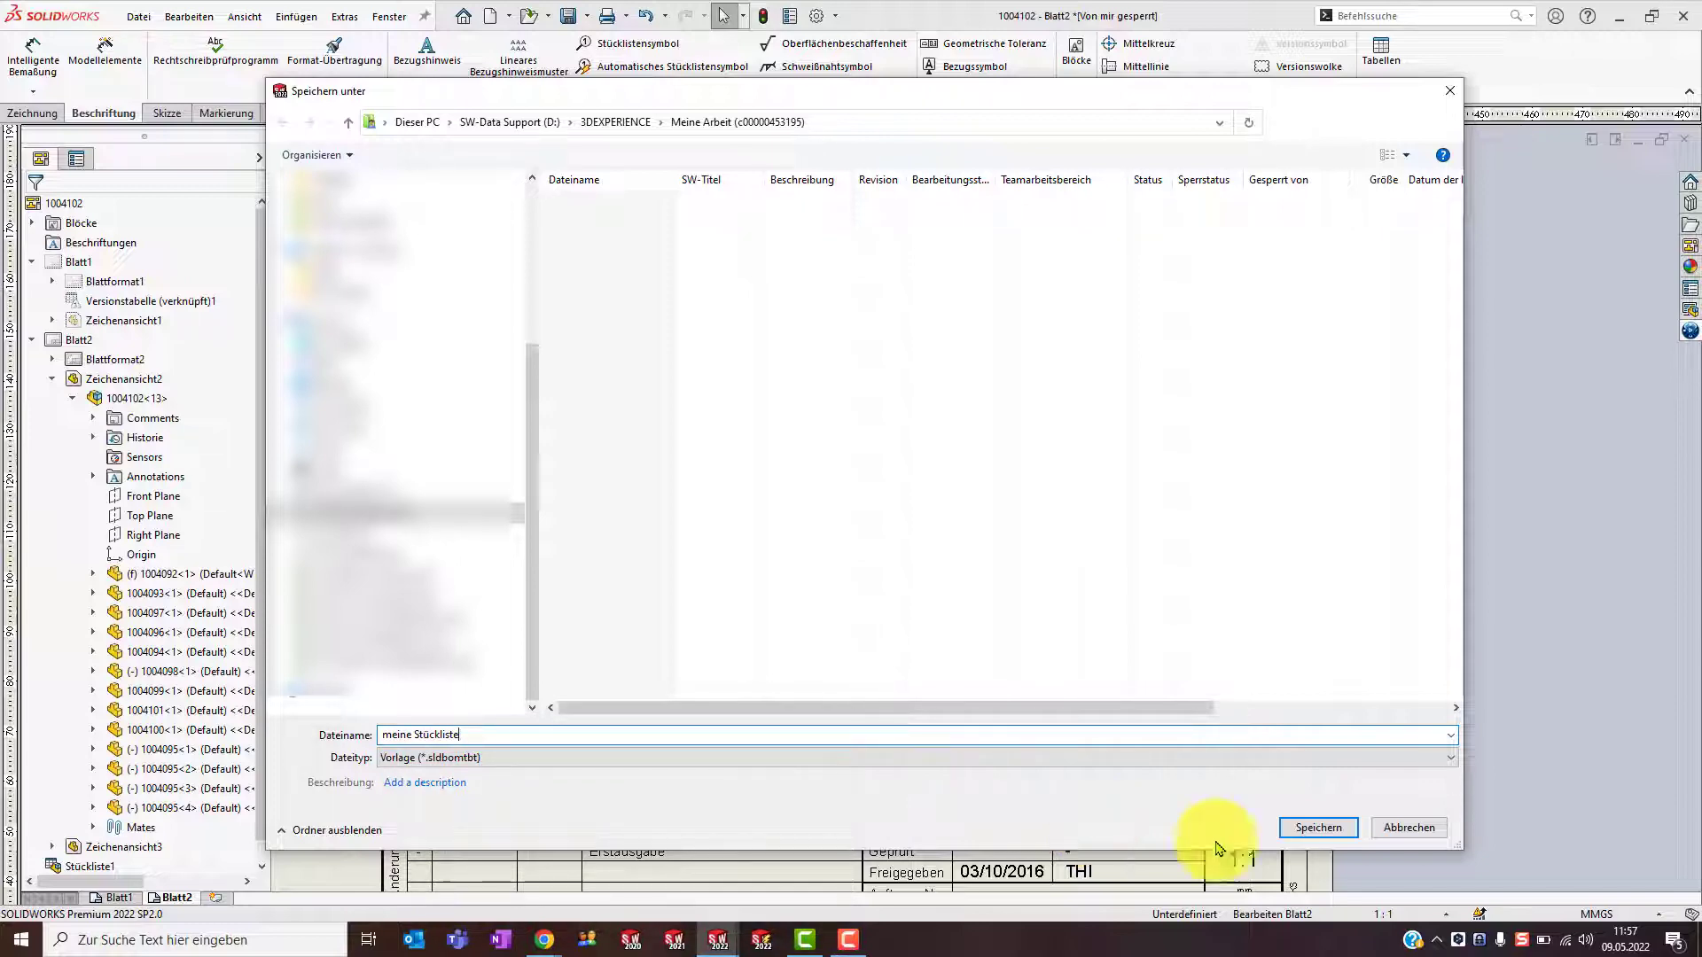
click(1312, 829)
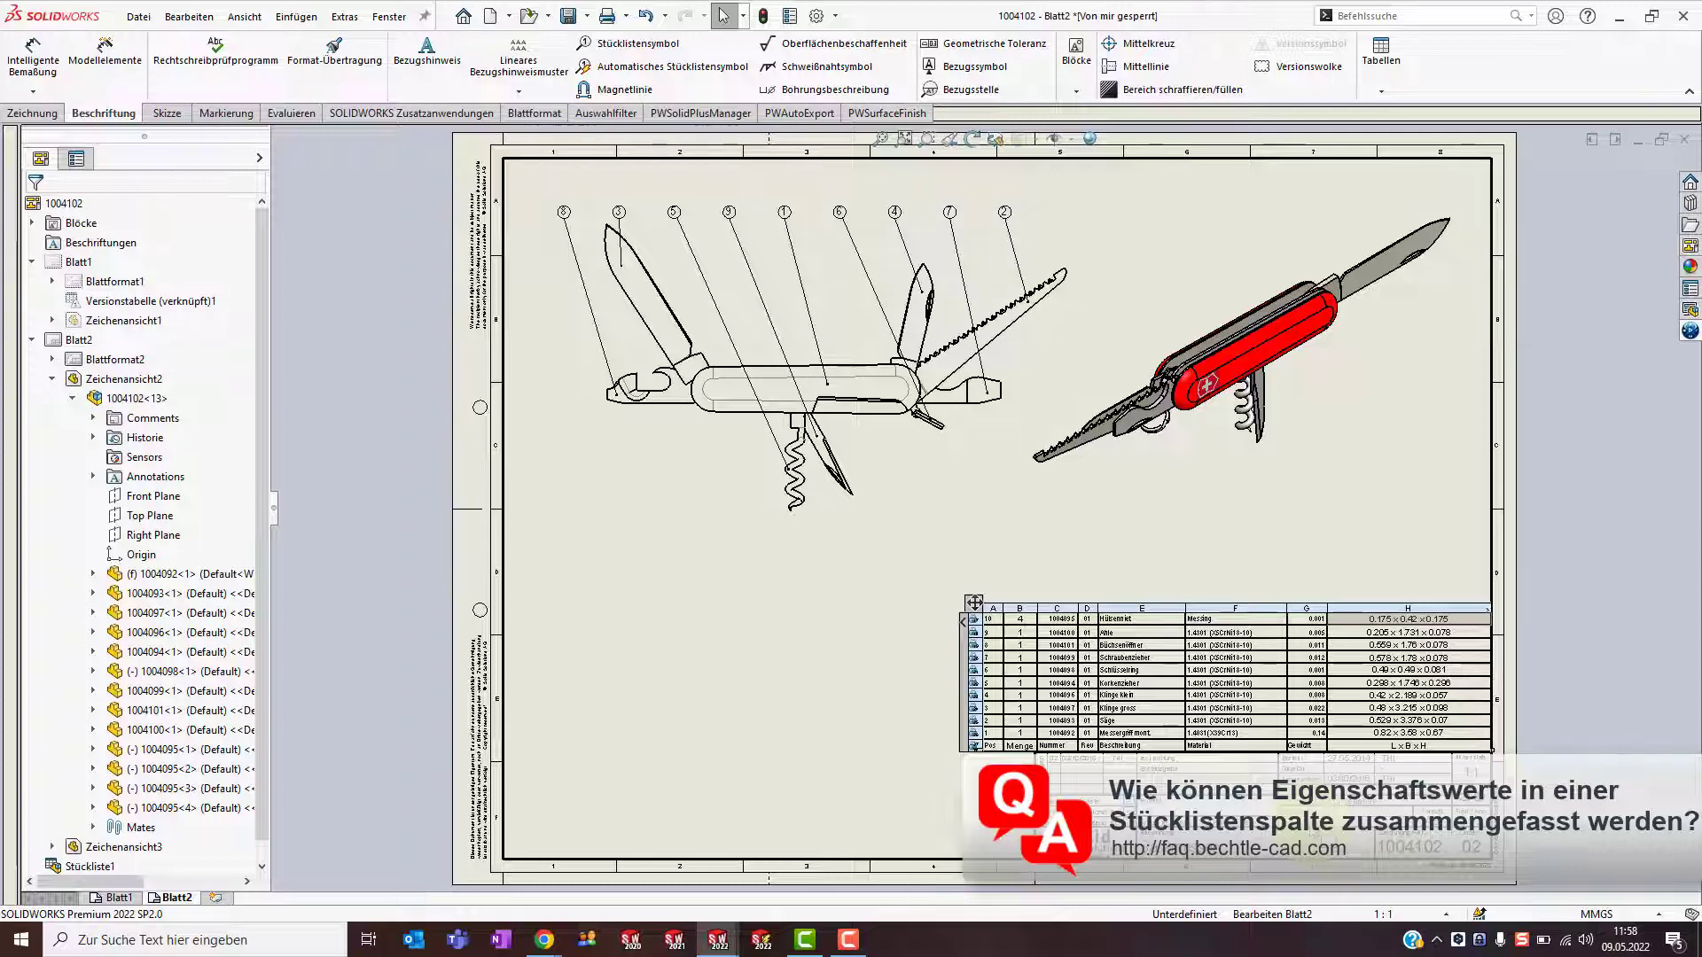
Save the knife drawing to 3DEXPERIENCE from the component list
click(1689, 330)
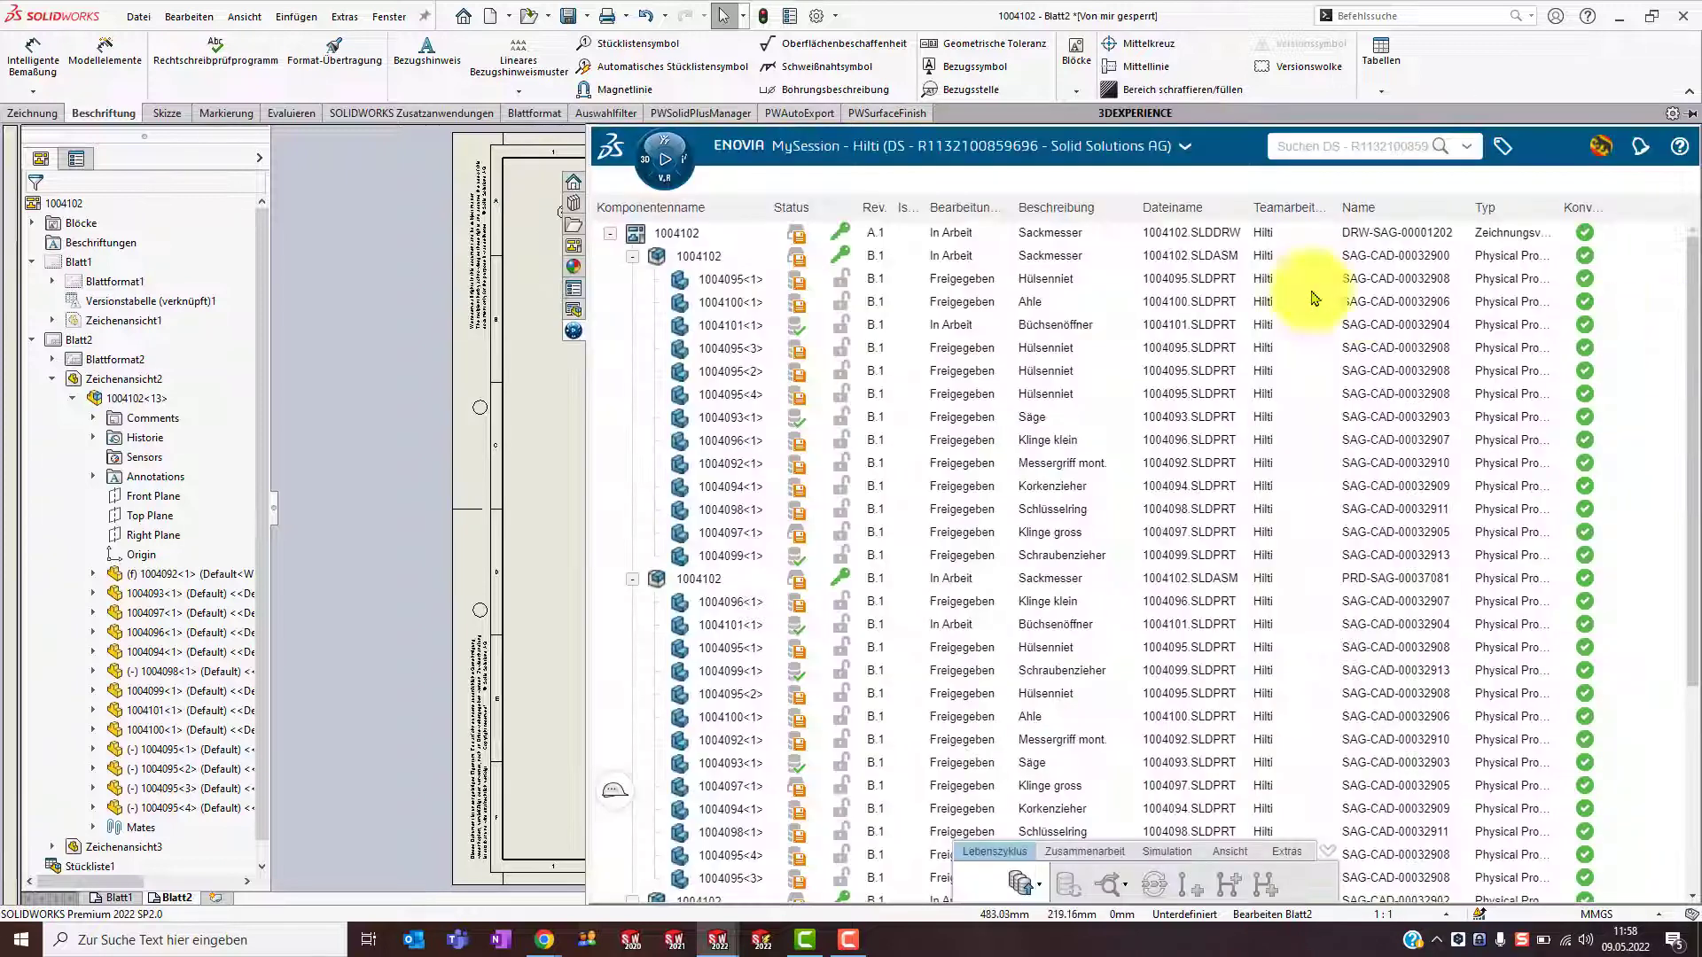
right_click(725, 232)
click(801, 282)
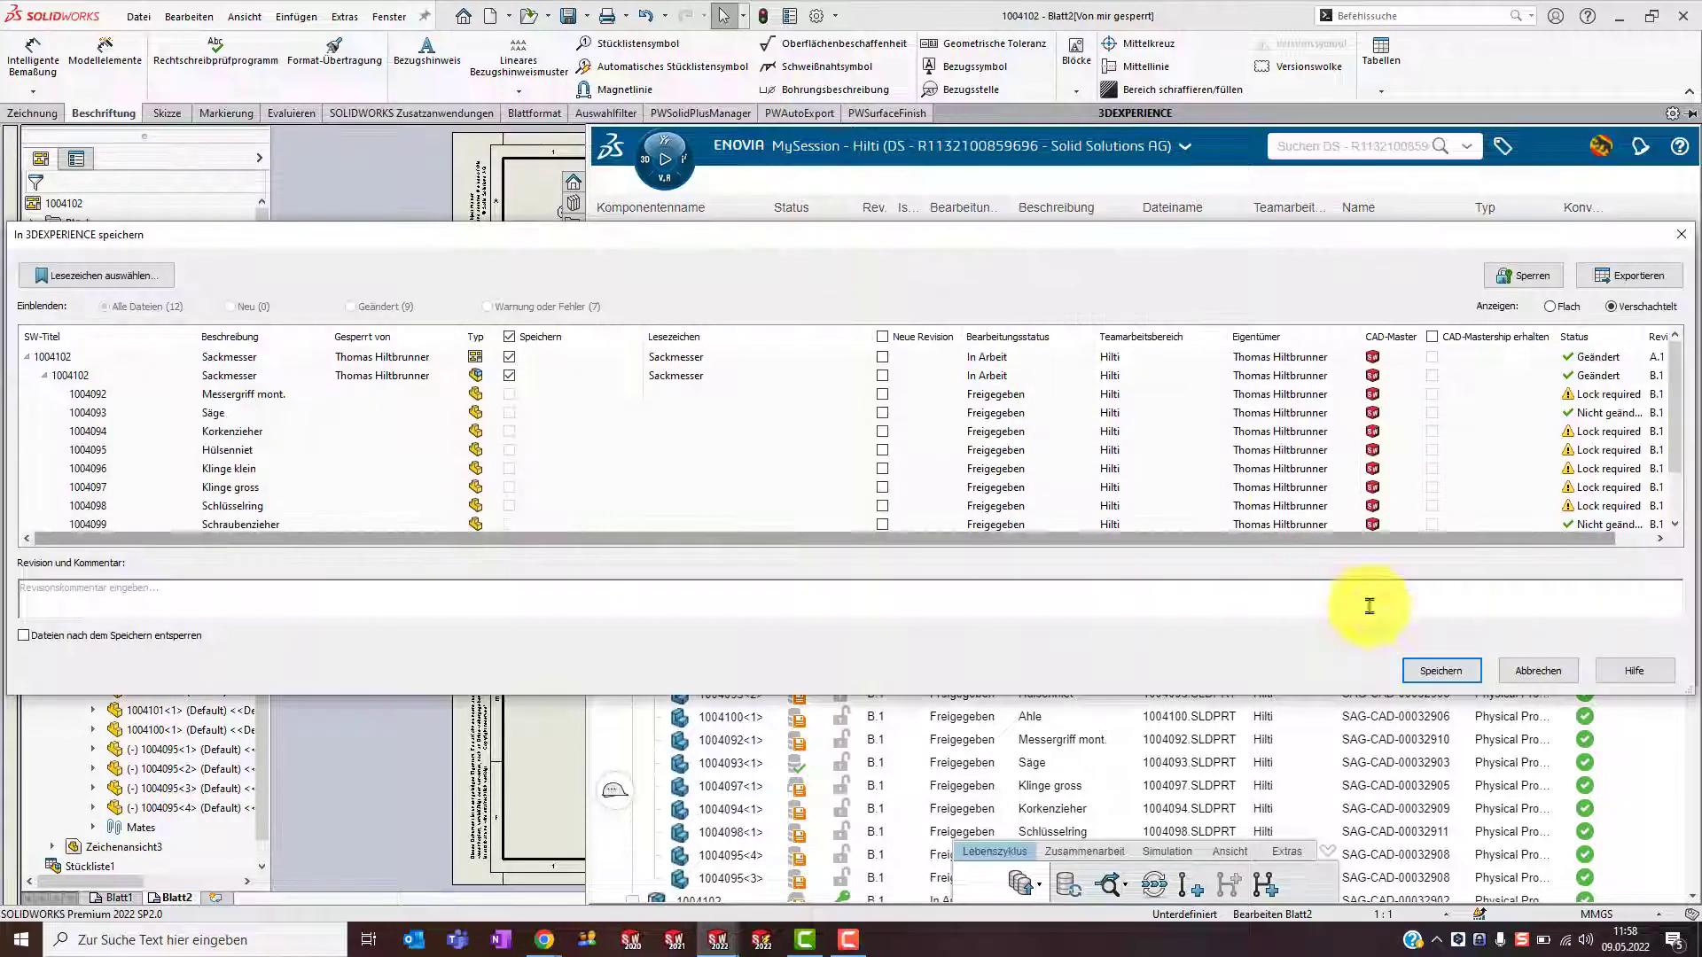
click(1436, 665)
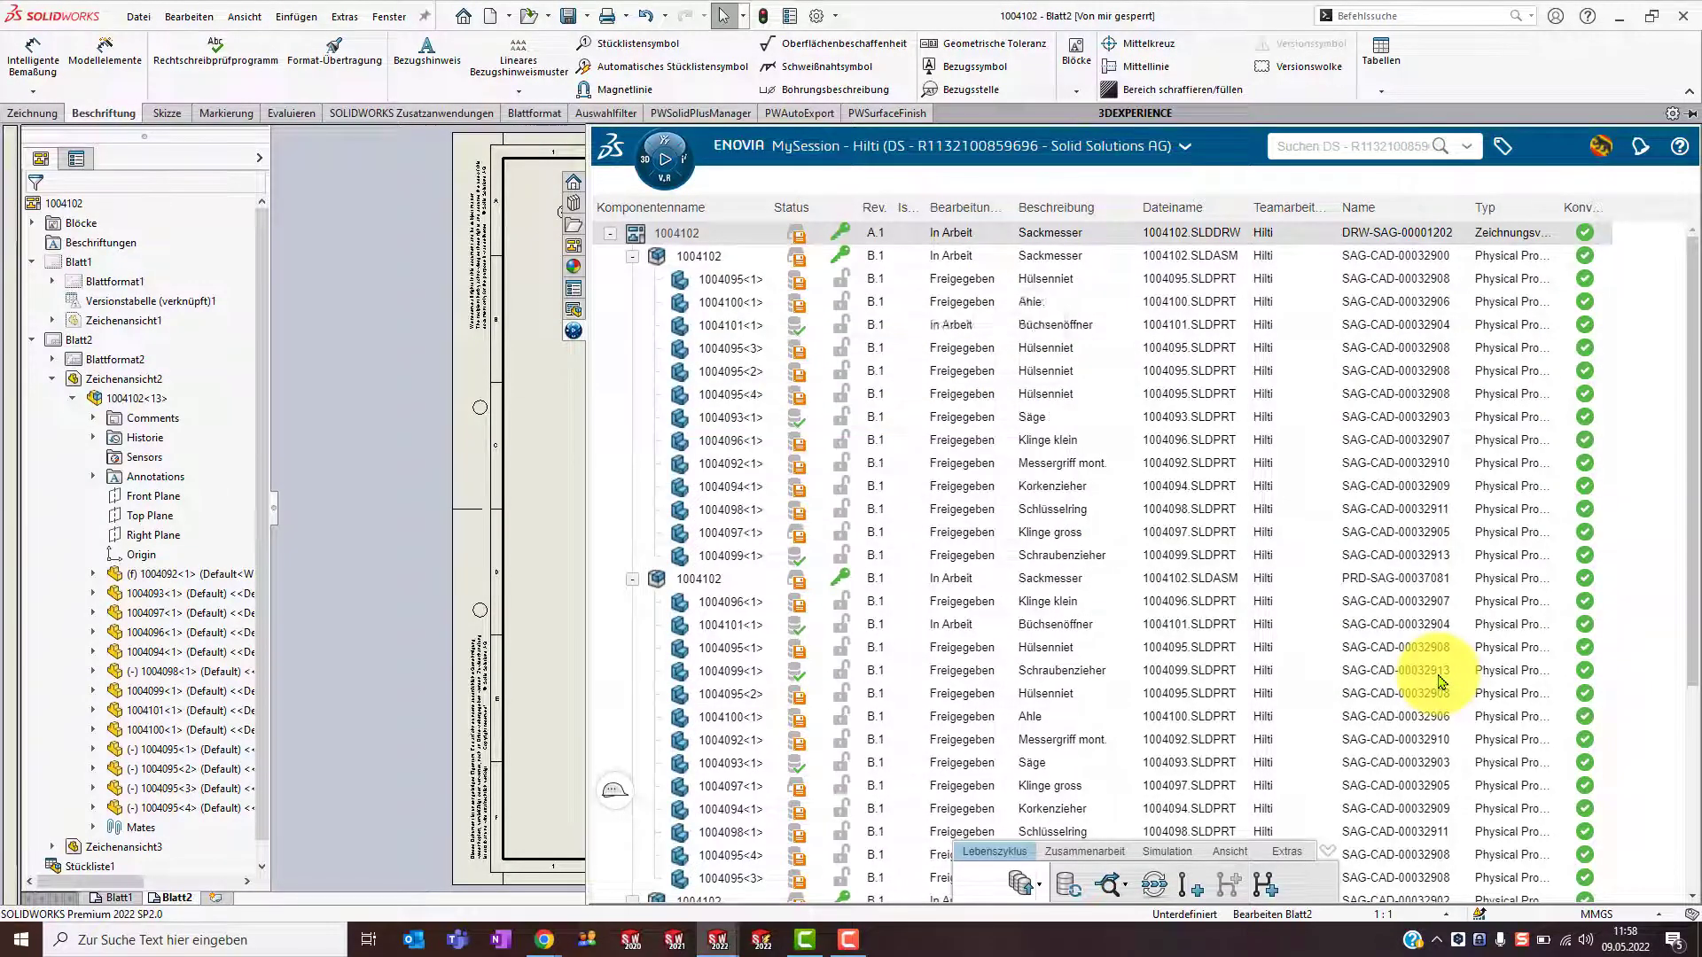
Set the knife assembly's maturity state to Freigegeben and begin releasing the drawing
right_click(771, 259)
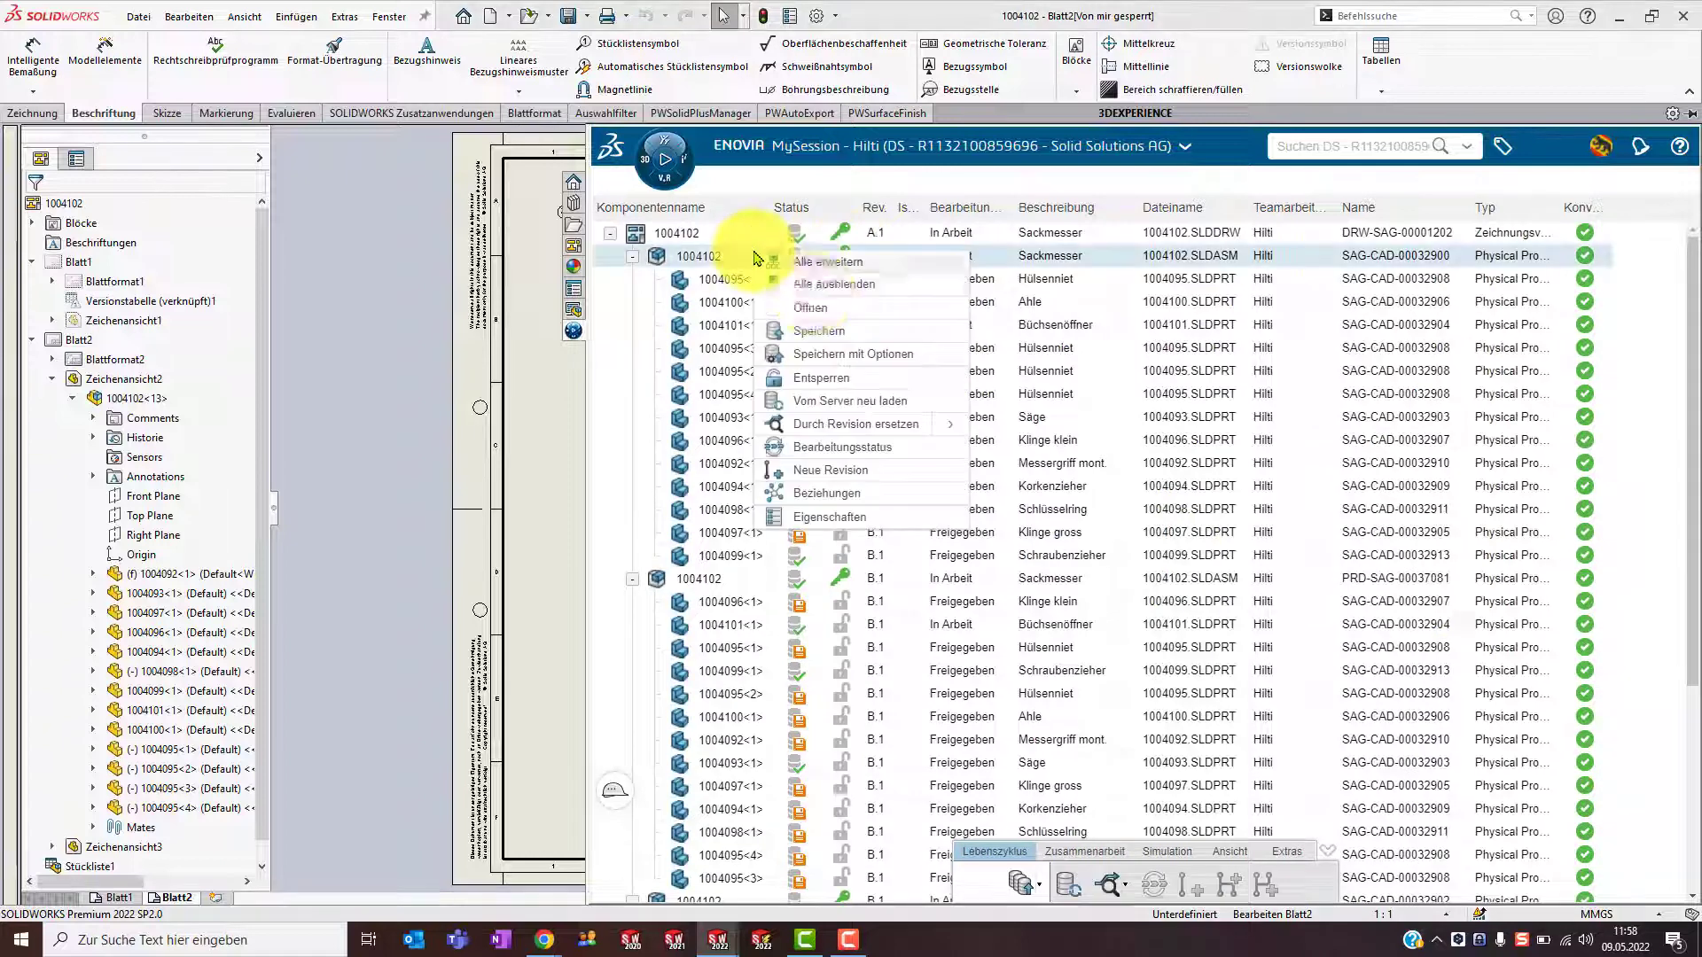
click(826, 447)
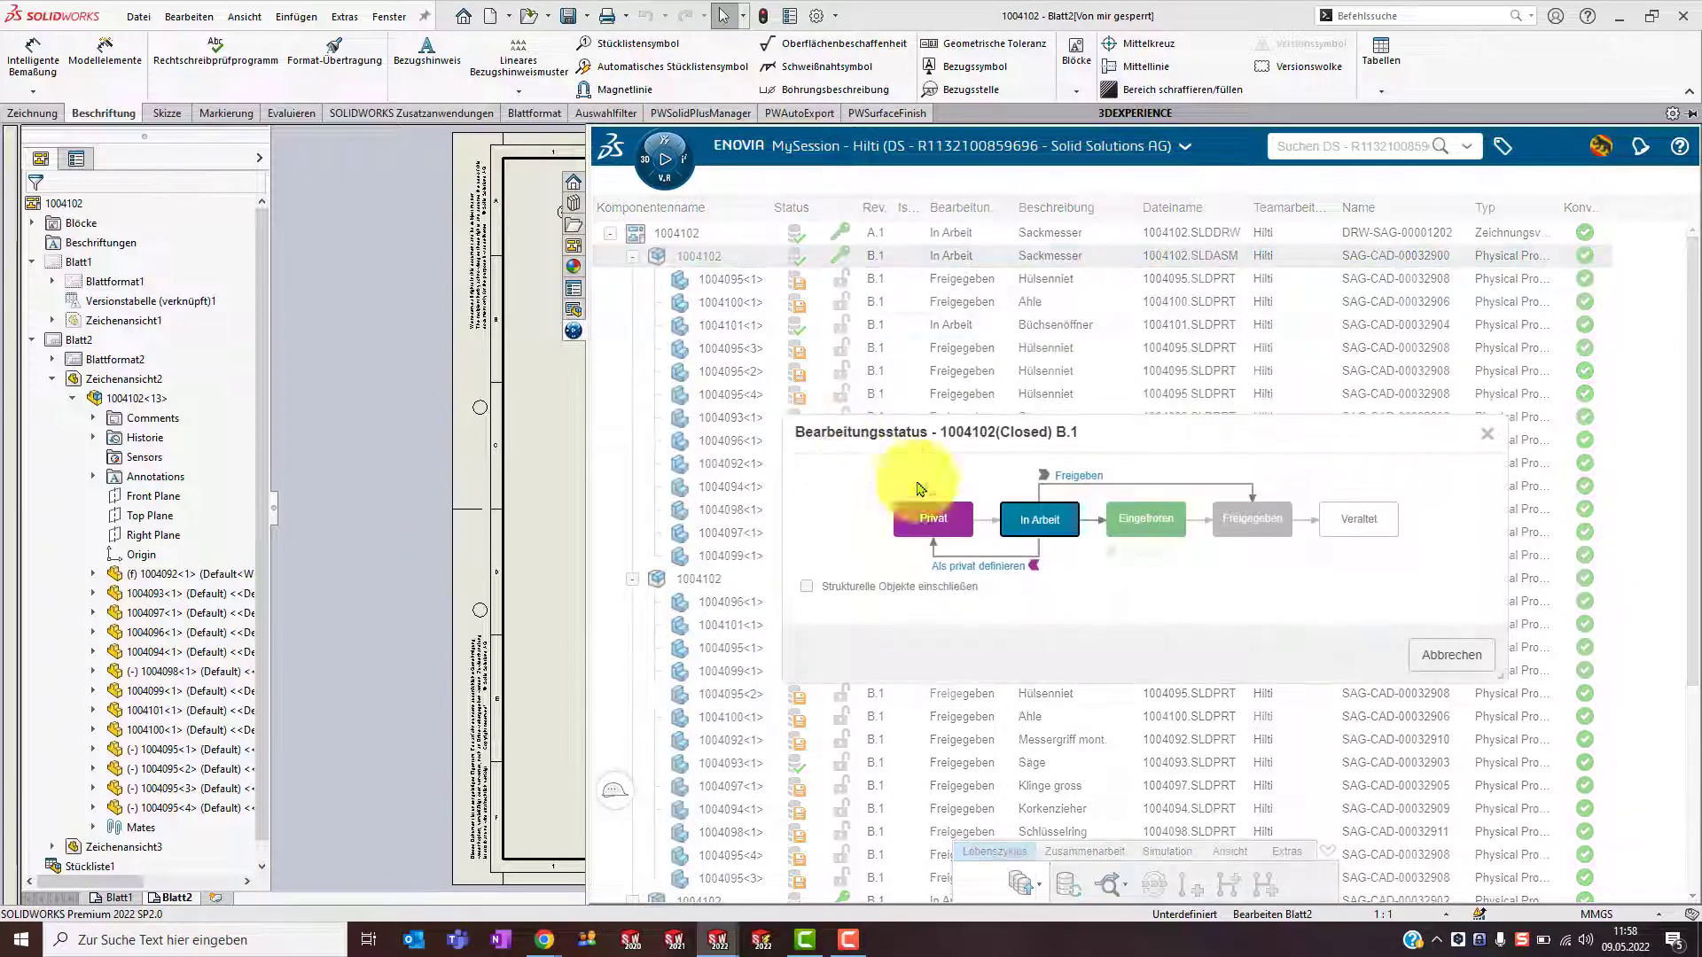
click(1070, 479)
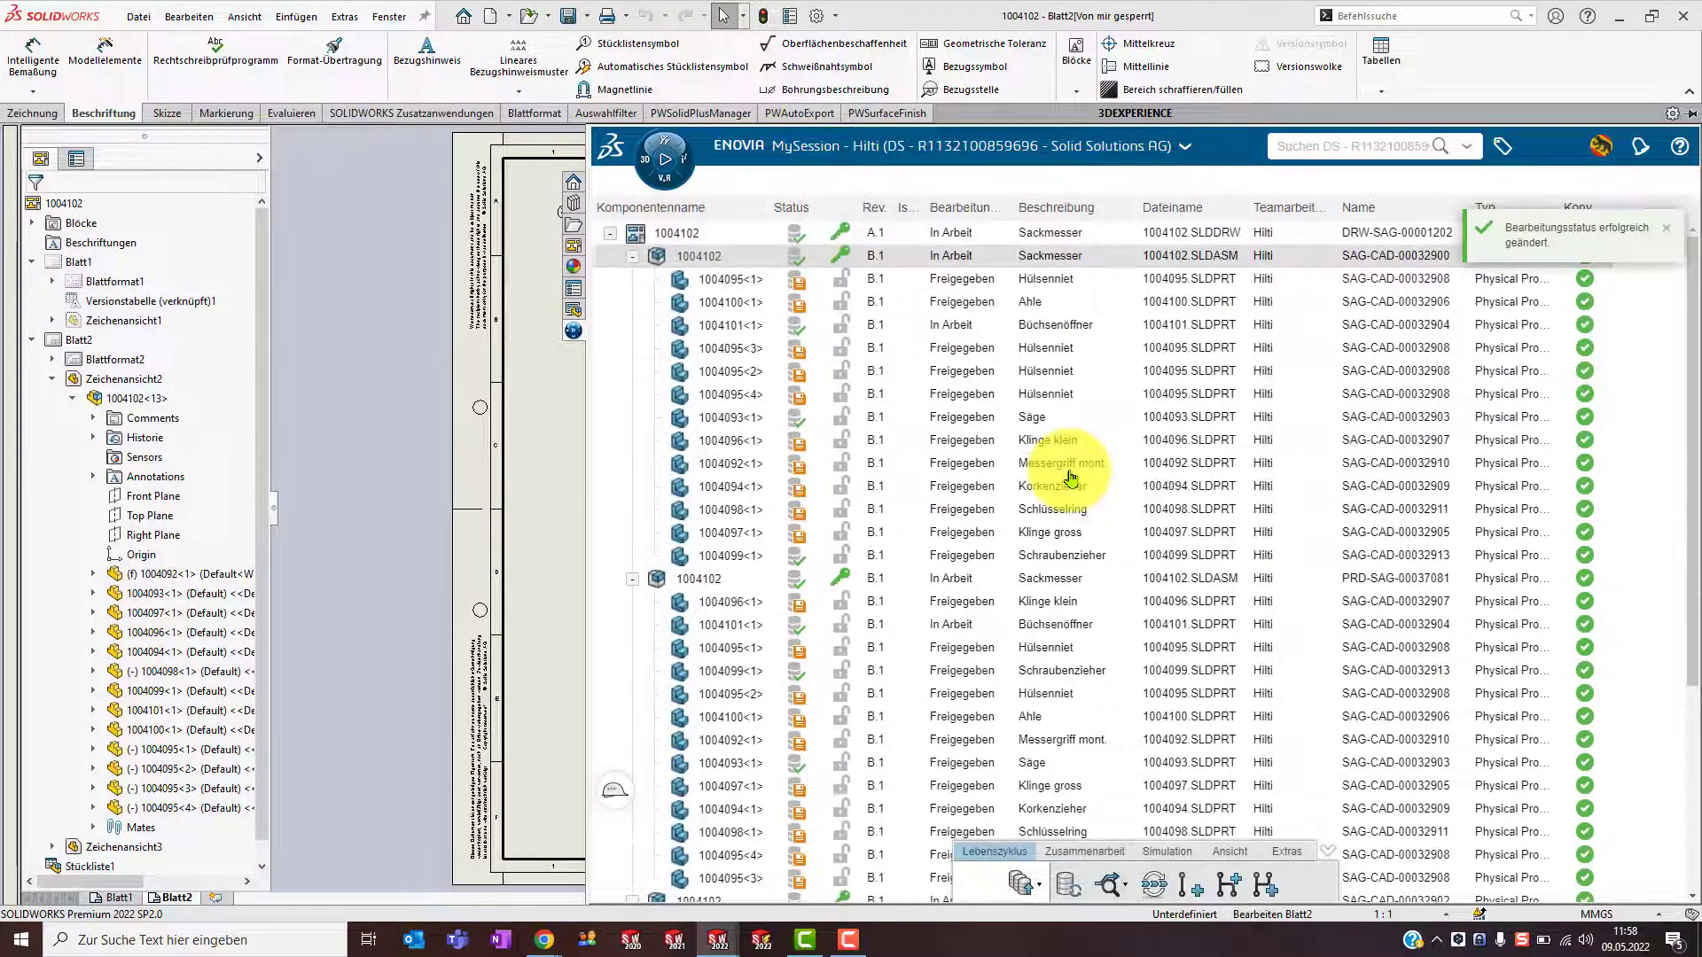
right_click(753, 236)
click(826, 438)
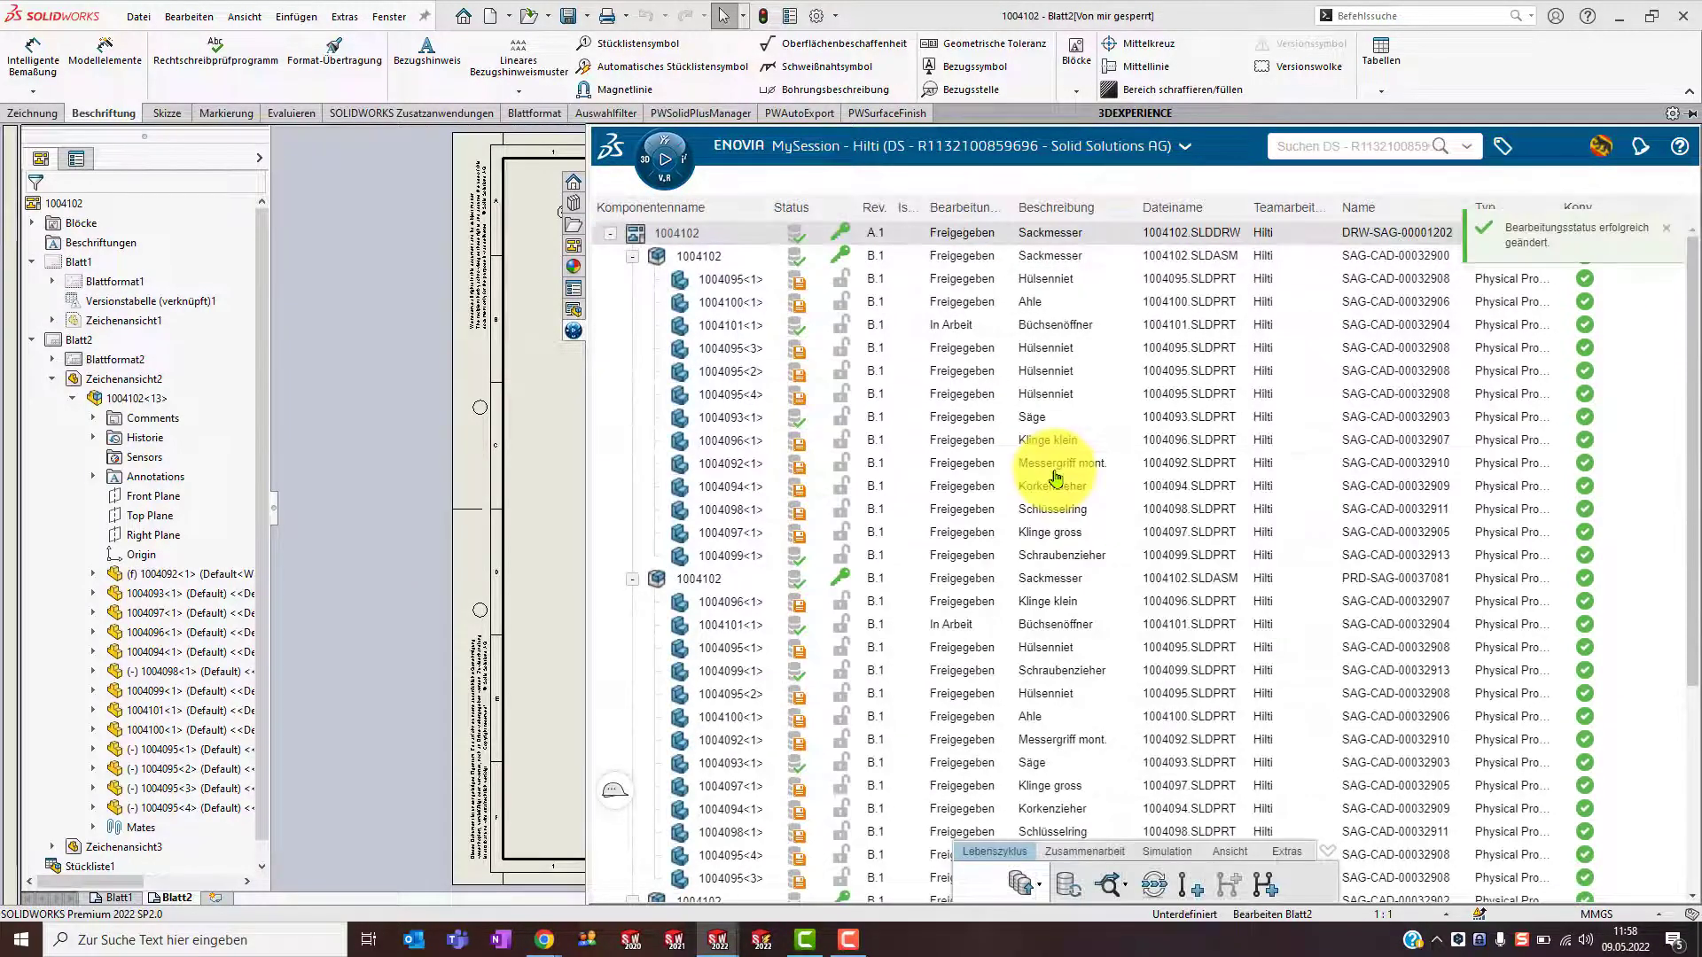
click(403, 483)
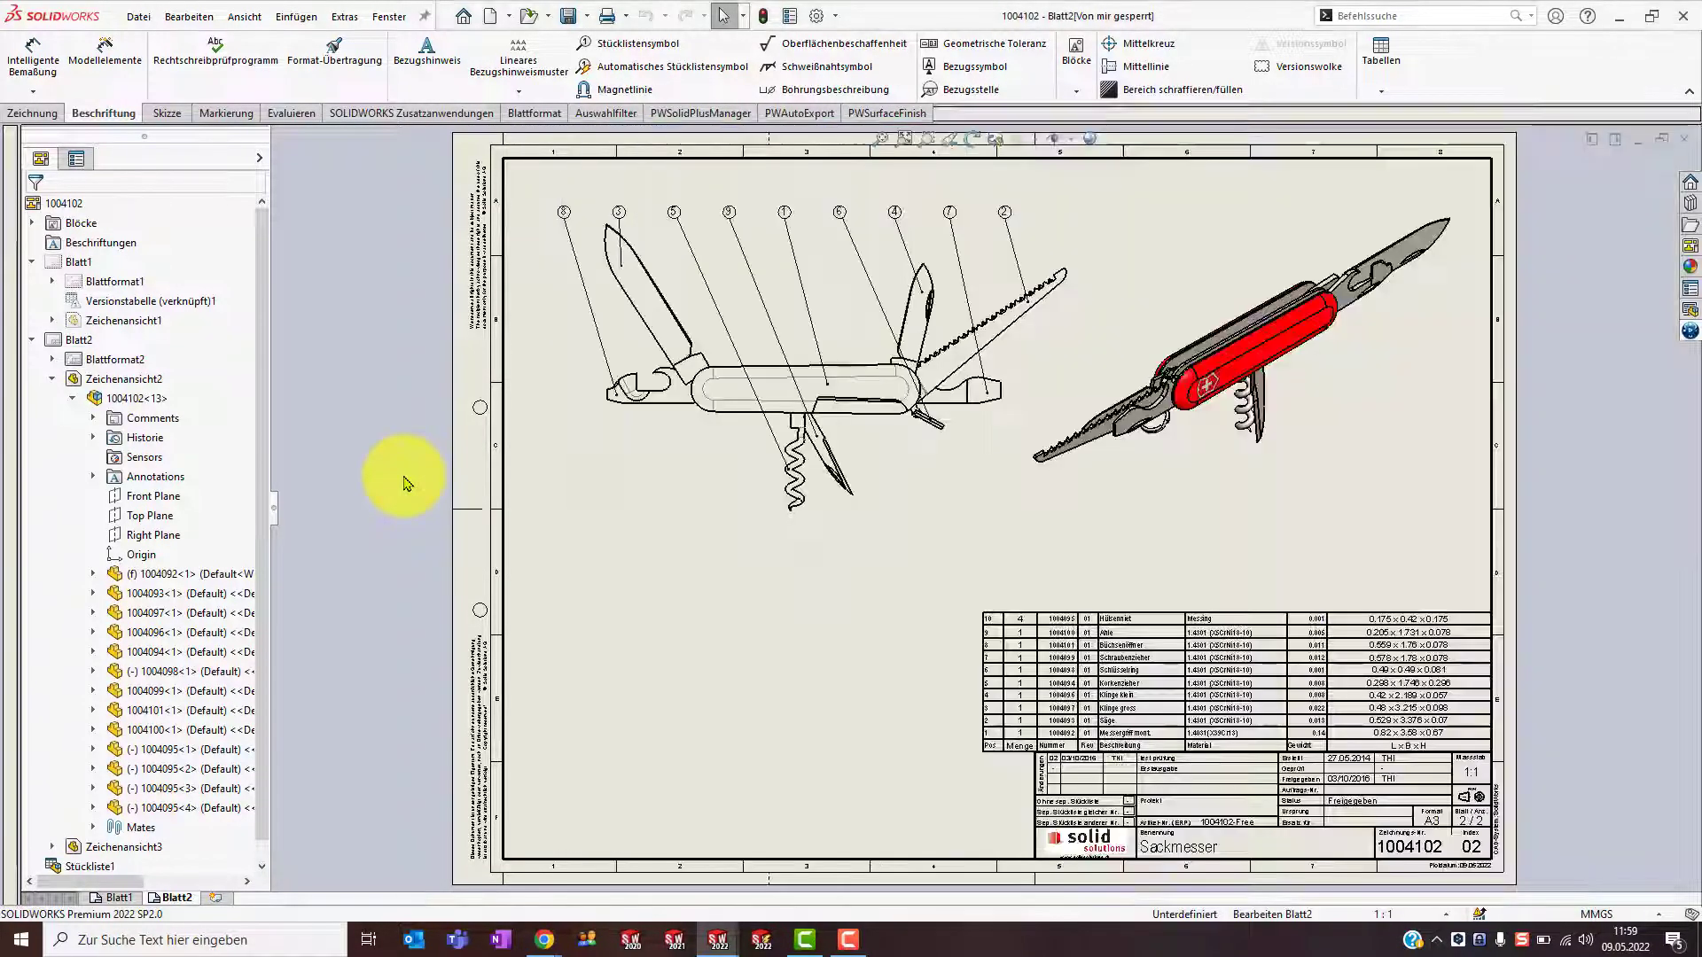